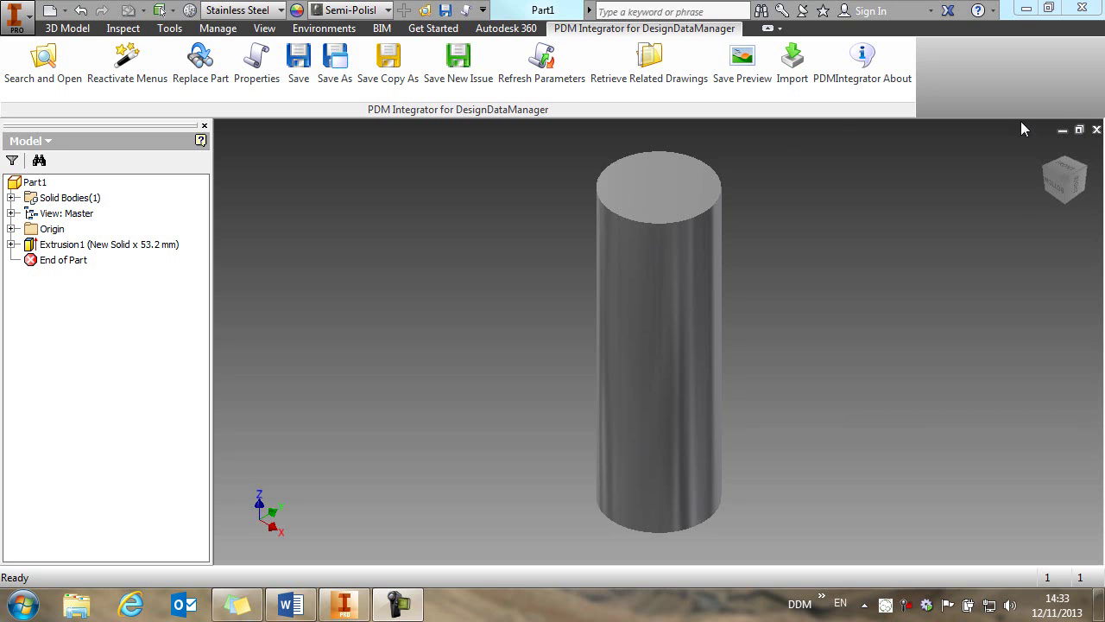
- Chamfer the circular edges at both ends of the cylinder with a distance of 0.5 mm
{"action": "left_click", "coordinate": [67, 28]}
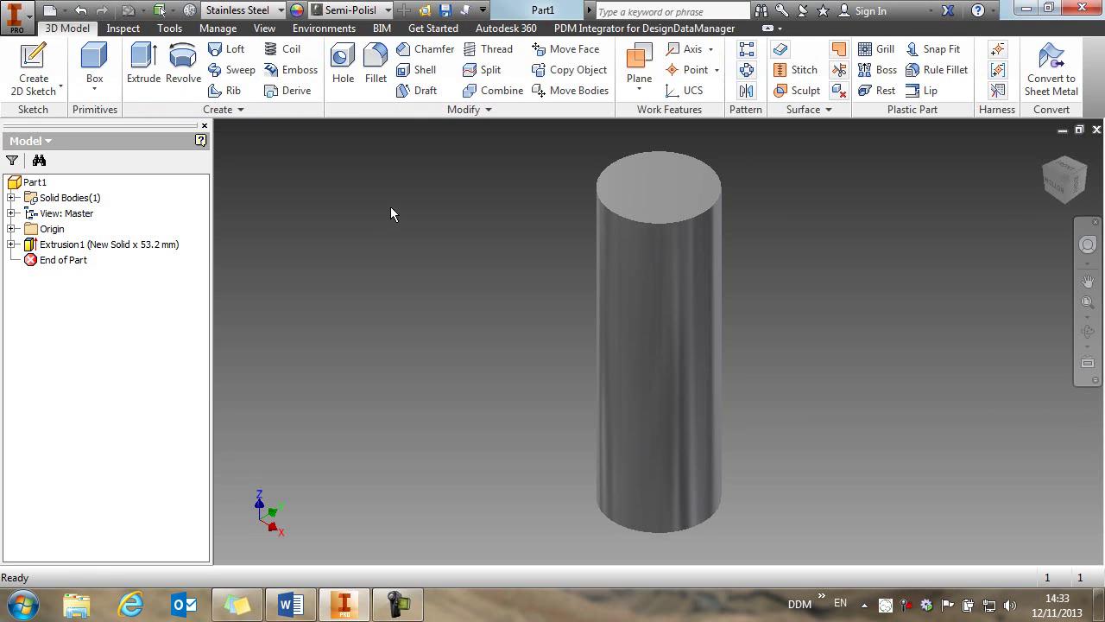
{"action": "left_click", "coordinate": [417, 53]}
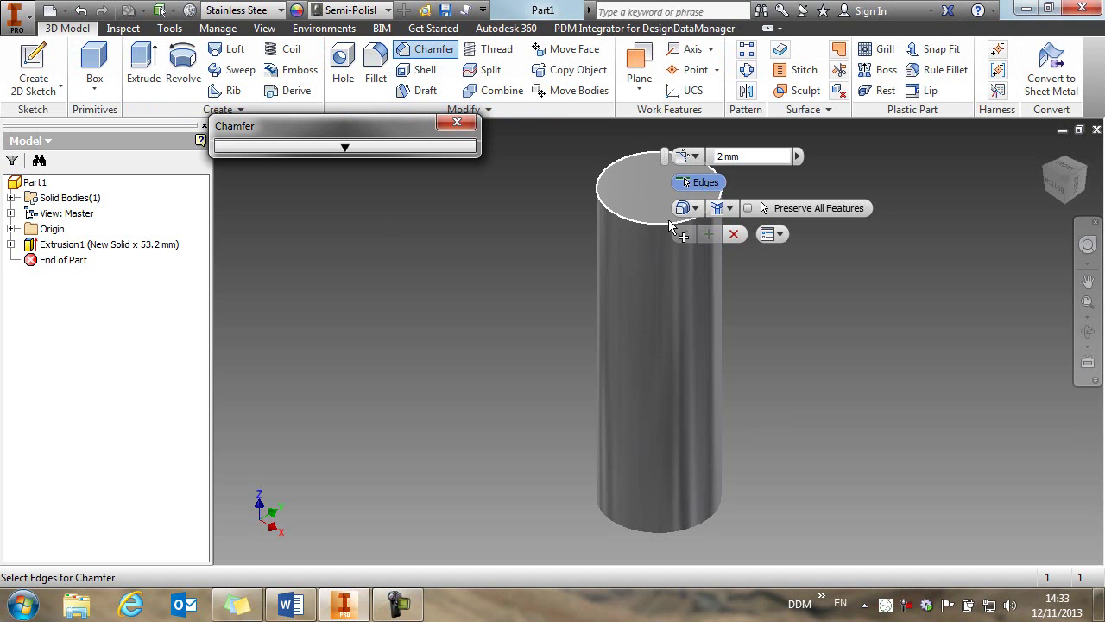
{"action": "left_click", "coordinate": [661, 221]}
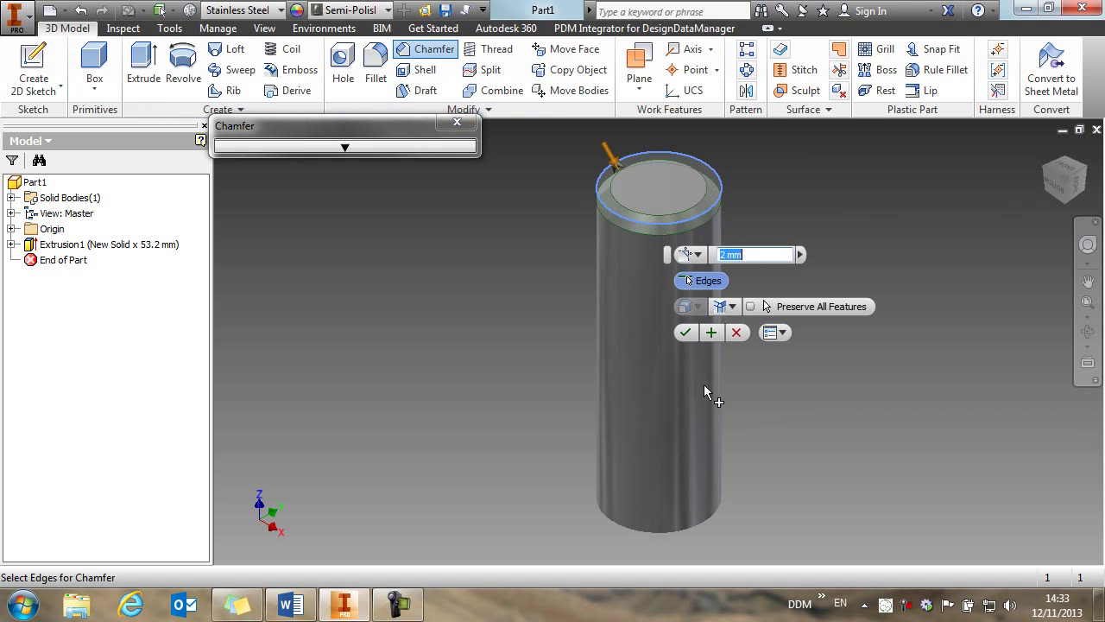
{"action": "left_click", "coordinate": [711, 516]}
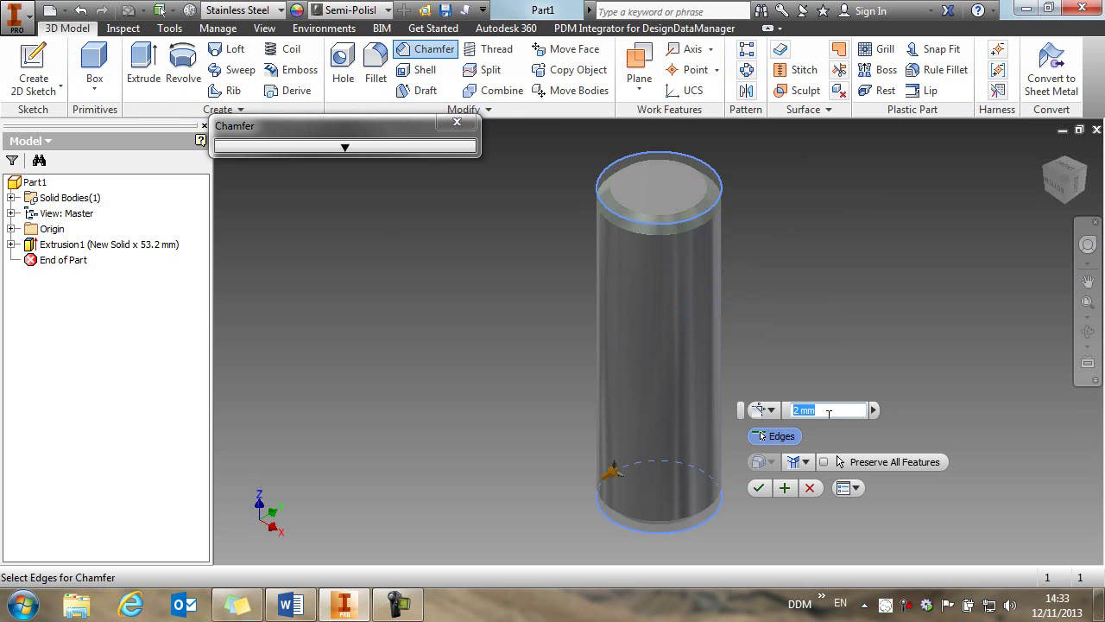
{"action": "type", "text": "0.5"}
{"action": "key", "text": "Return"}
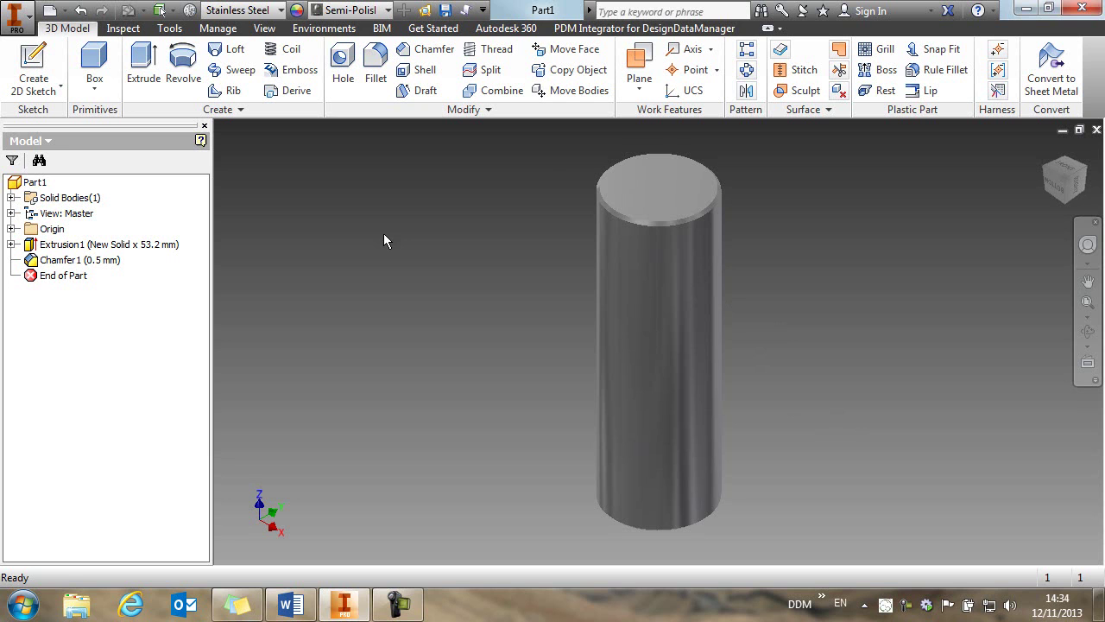
- Save the part to DesignDataManager with a generated number and the description "wrist pin", and close the part
{"action": "left_click", "coordinate": [643, 29]}
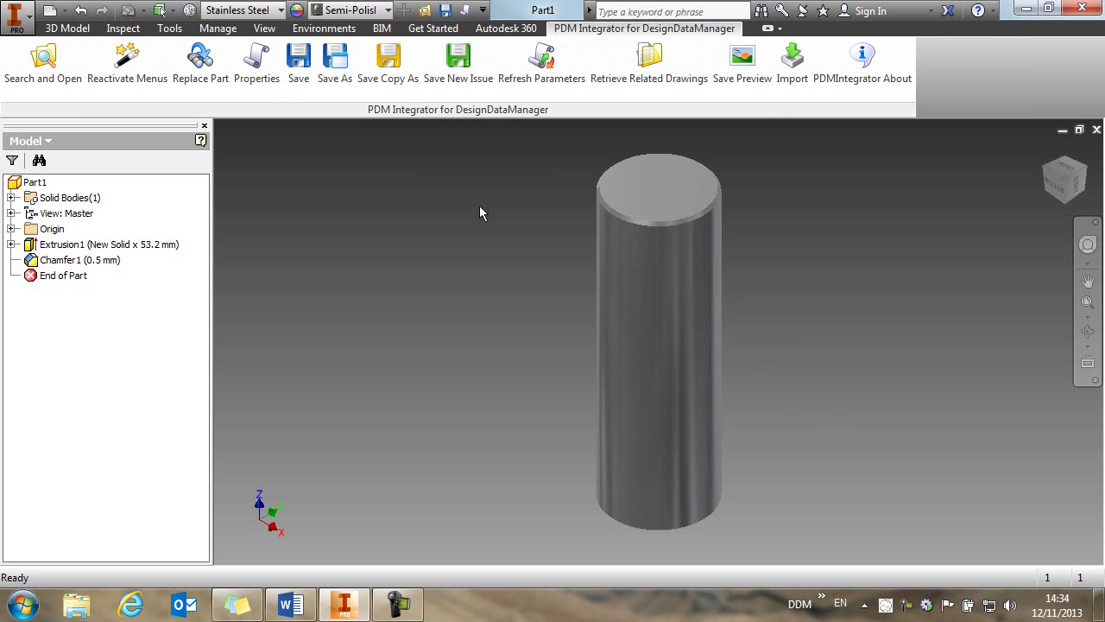
{"action": "right_click", "coordinate": [297, 68]}
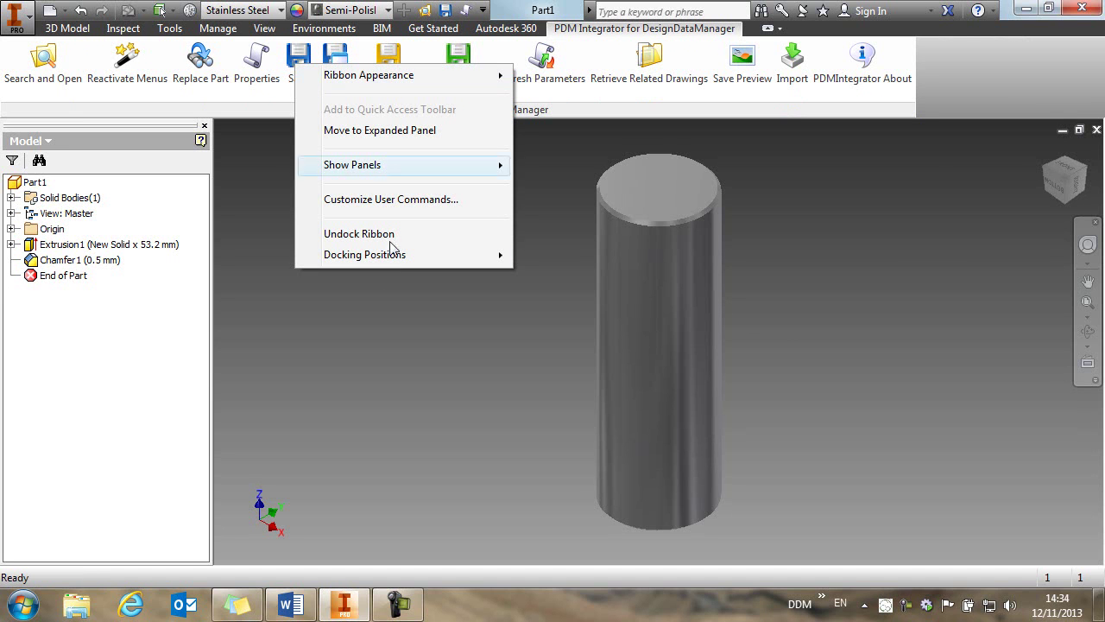
{"action": "left_click", "coordinate": [388, 327]}
{"action": "left_click", "coordinate": [309, 82]}
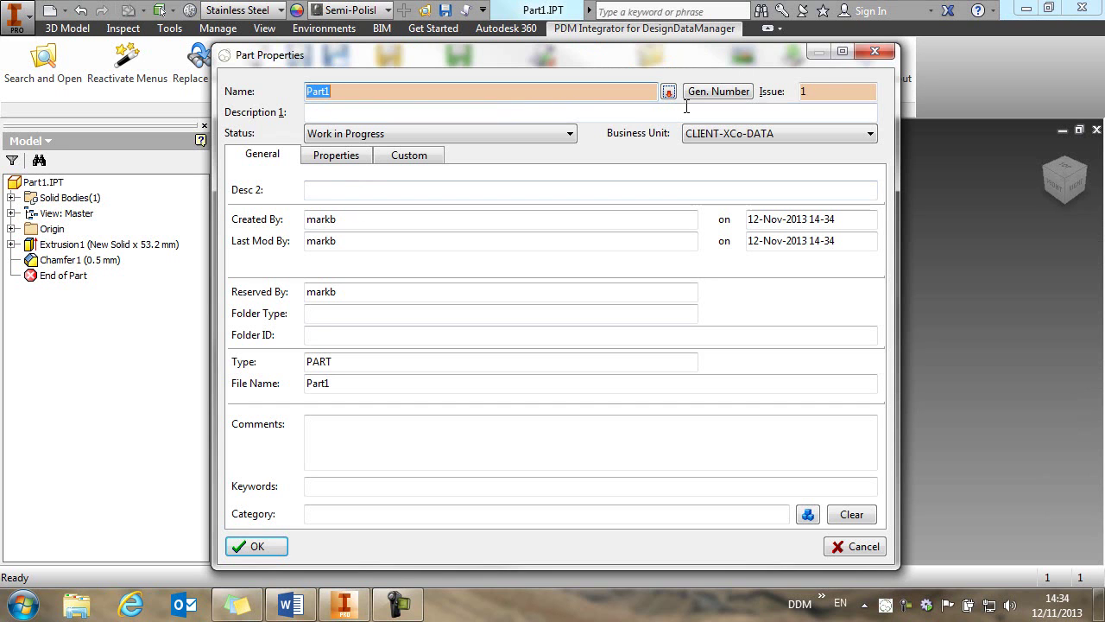
{"action": "left_click", "coordinate": [722, 95]}
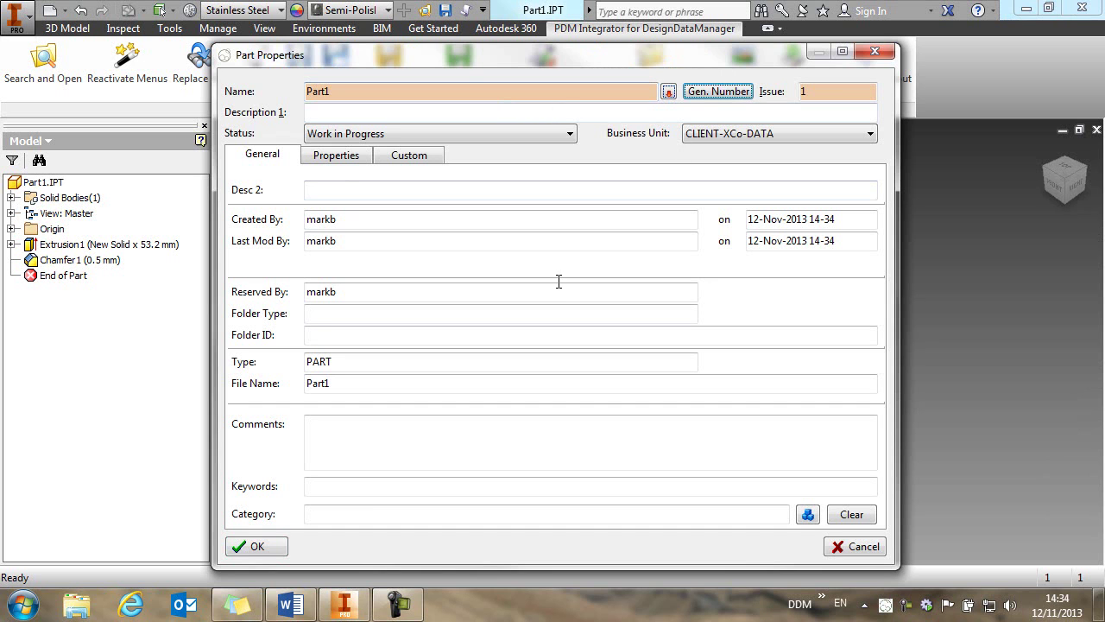
{"action": "left_click", "coordinate": [481, 114]}
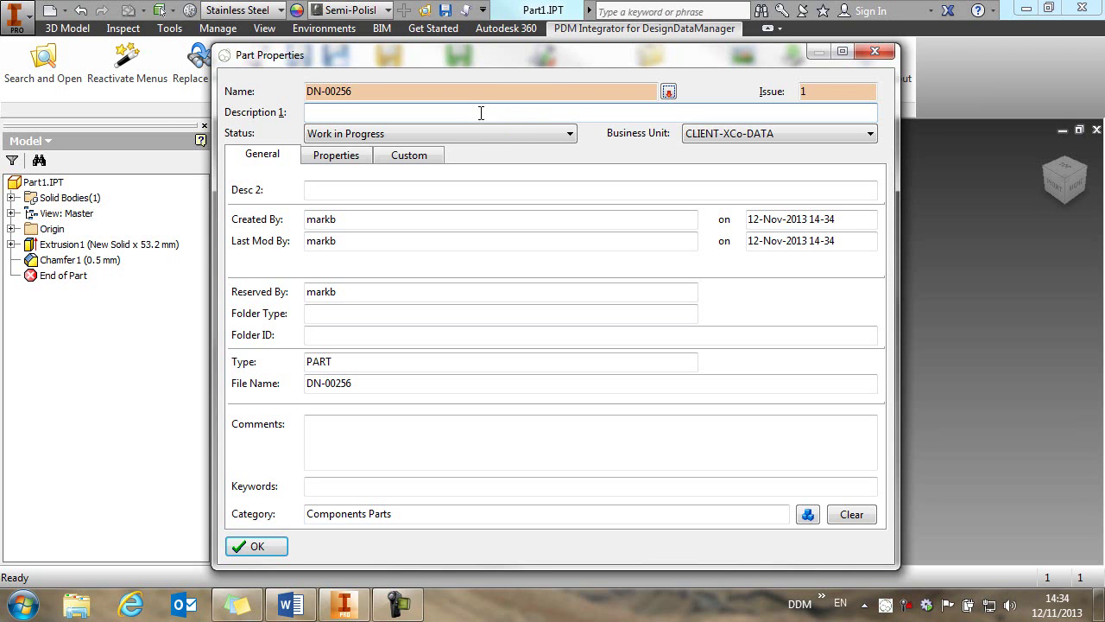
{"action": "type", "text": "wrist pin"}
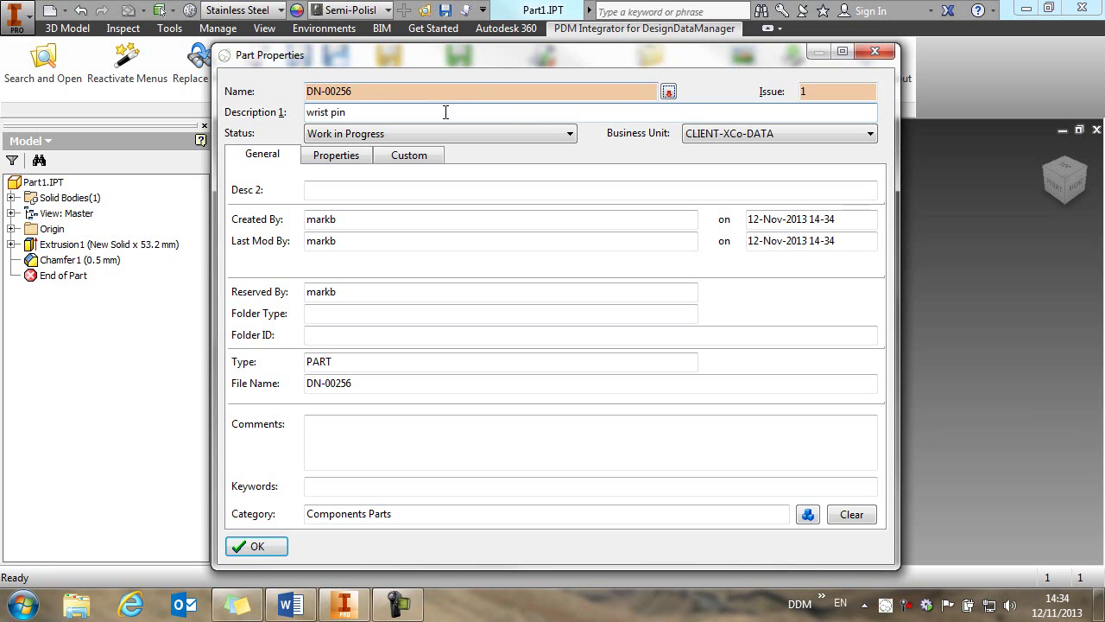
{"action": "left_click", "coordinate": [250, 547]}
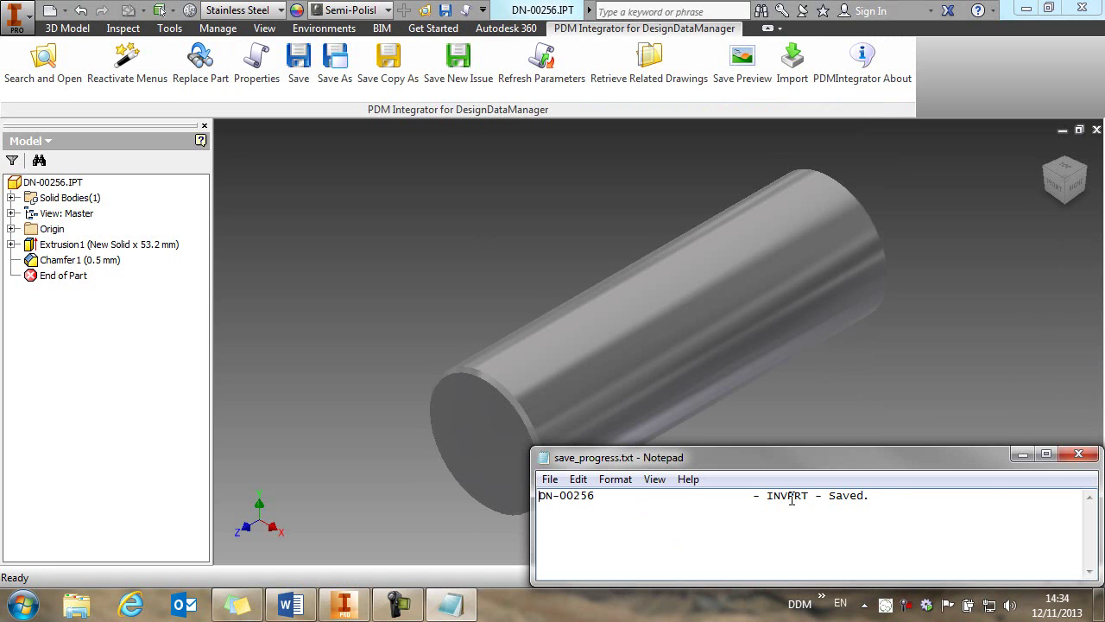
{"action": "left_click", "coordinate": [1079, 454]}
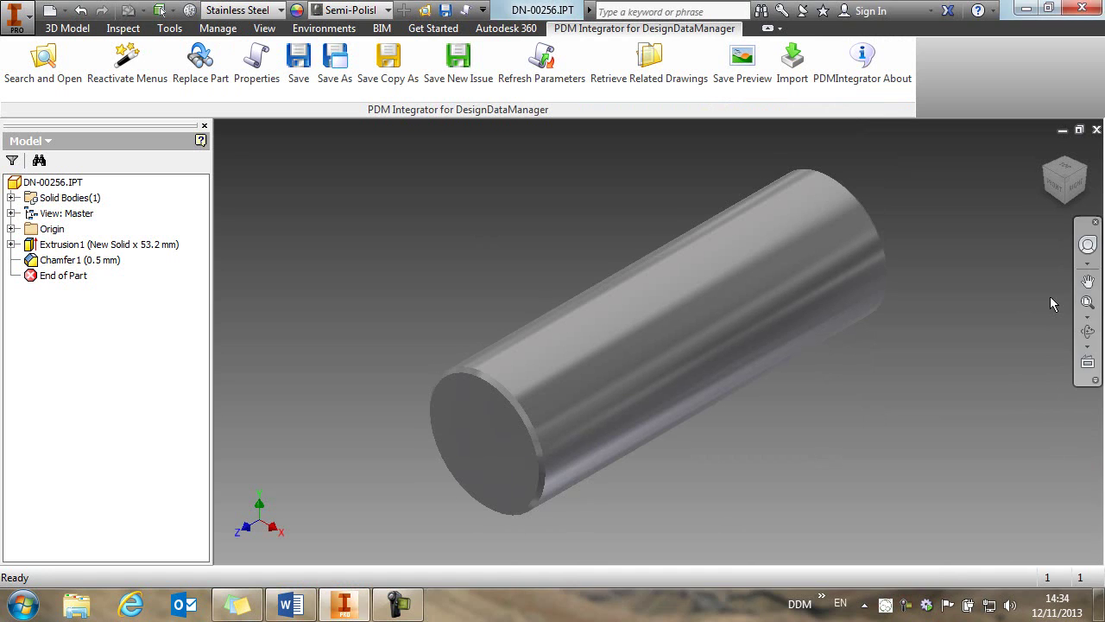
{"action": "left_click", "coordinate": [1097, 129]}
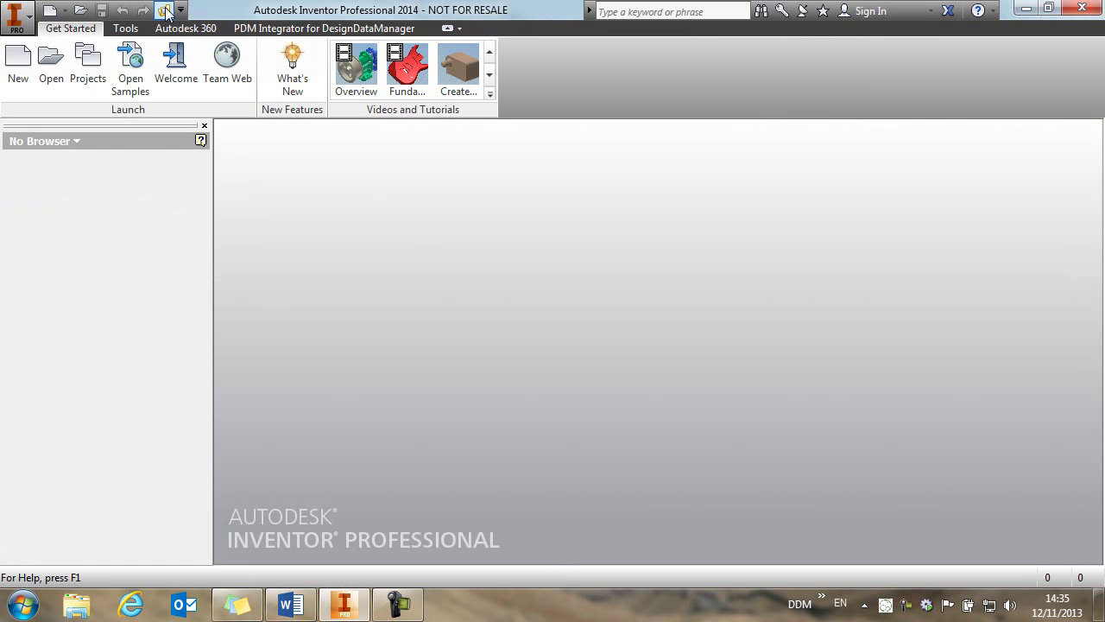
- Open the DesignDataManager search and examine the saved wrist pin's enlarged preview among the recent items
{"action": "left_click", "coordinate": [256, 28]}
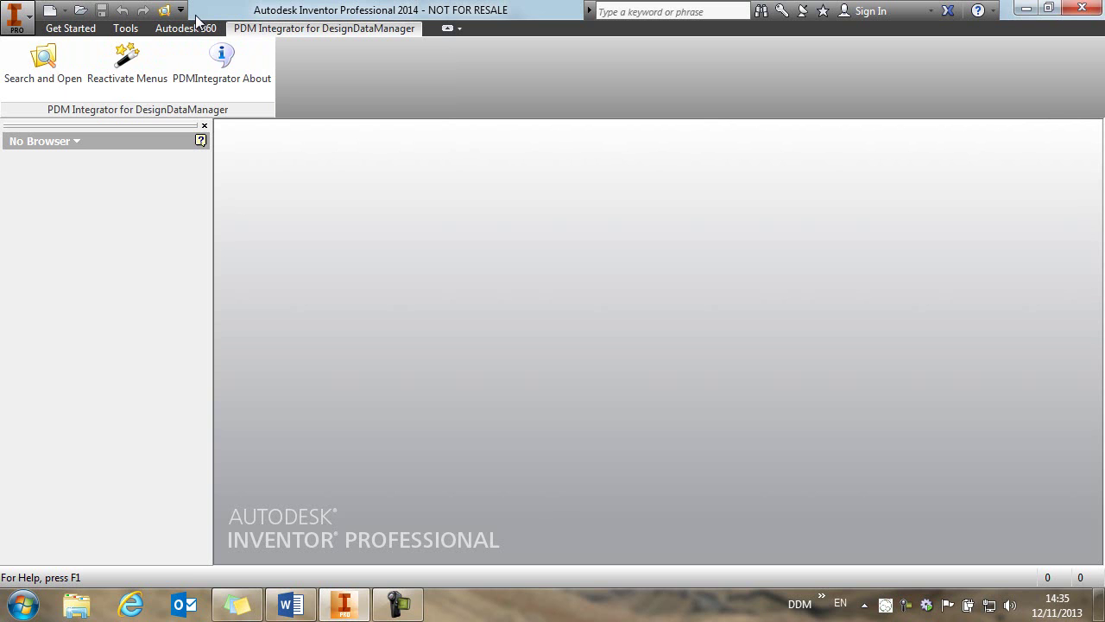
{"action": "left_click", "coordinate": [164, 11]}
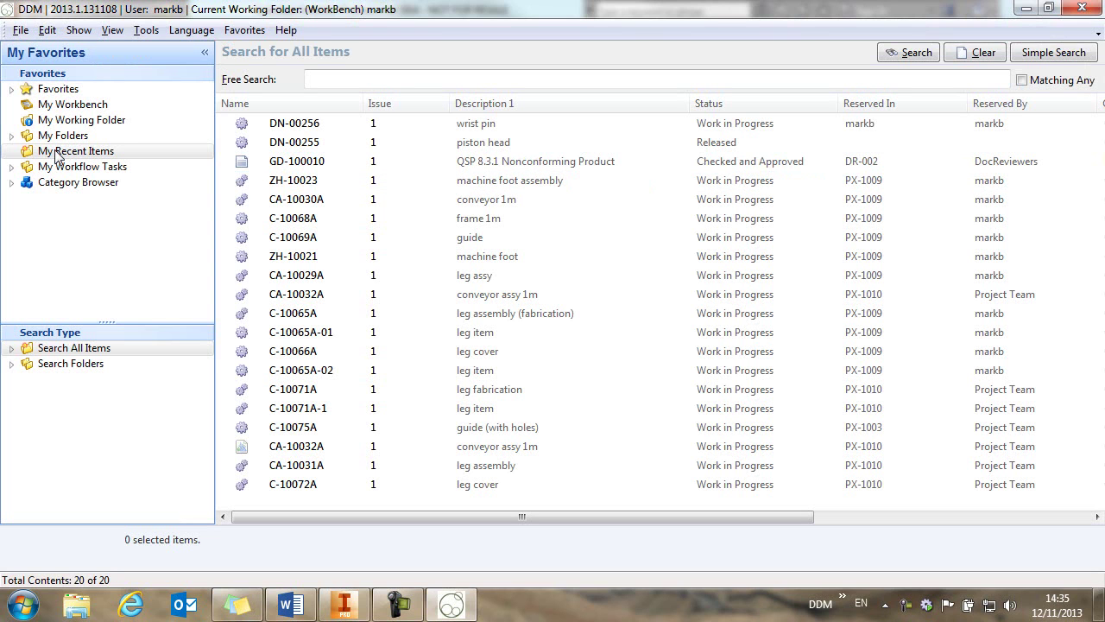
{"action": "left_click", "coordinate": [371, 124]}
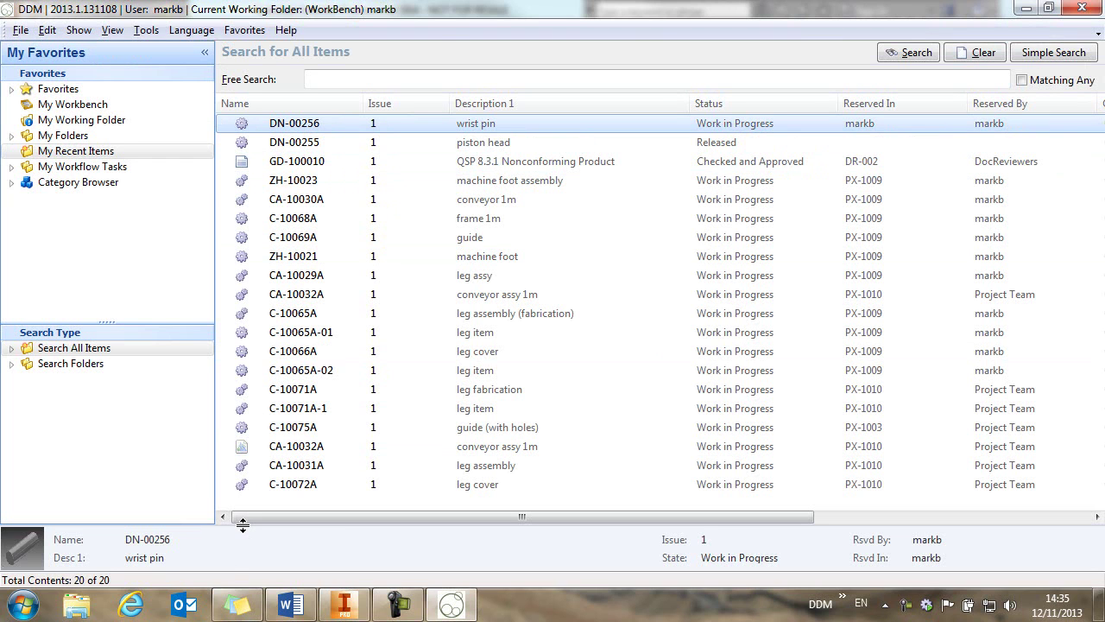
{"action": "left_click_drag", "start_coordinate": [242, 525], "coordinate": [246, 371]}
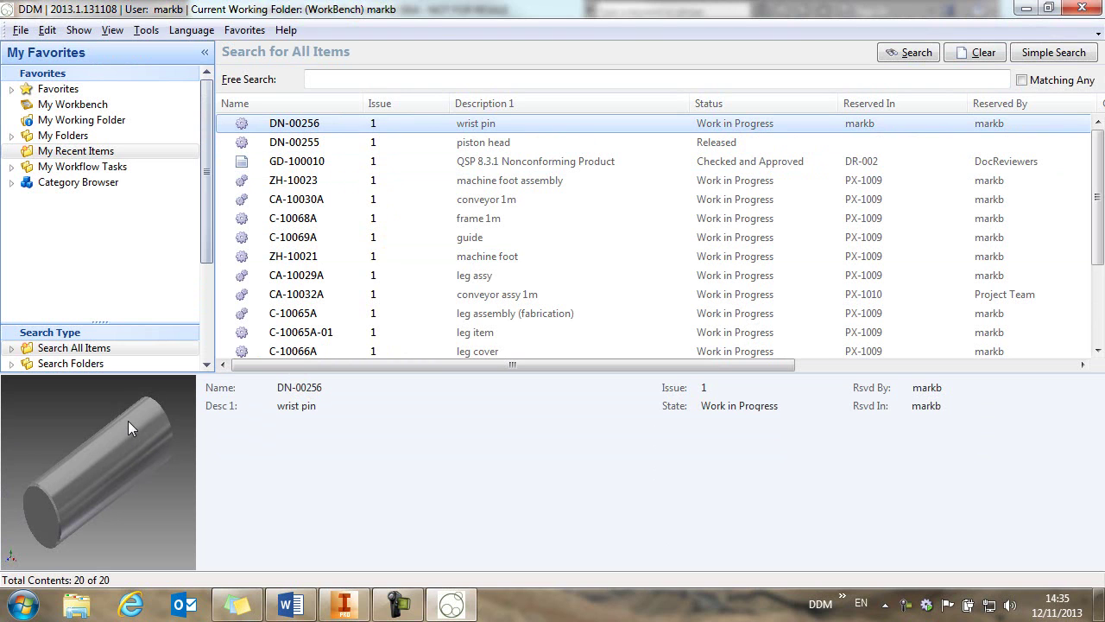
- Set the item preview size to Medium and close the DesignDataManager window
{"action": "right_click", "coordinate": [411, 465]}
{"action": "mouse_move", "coordinate": [456, 468]}
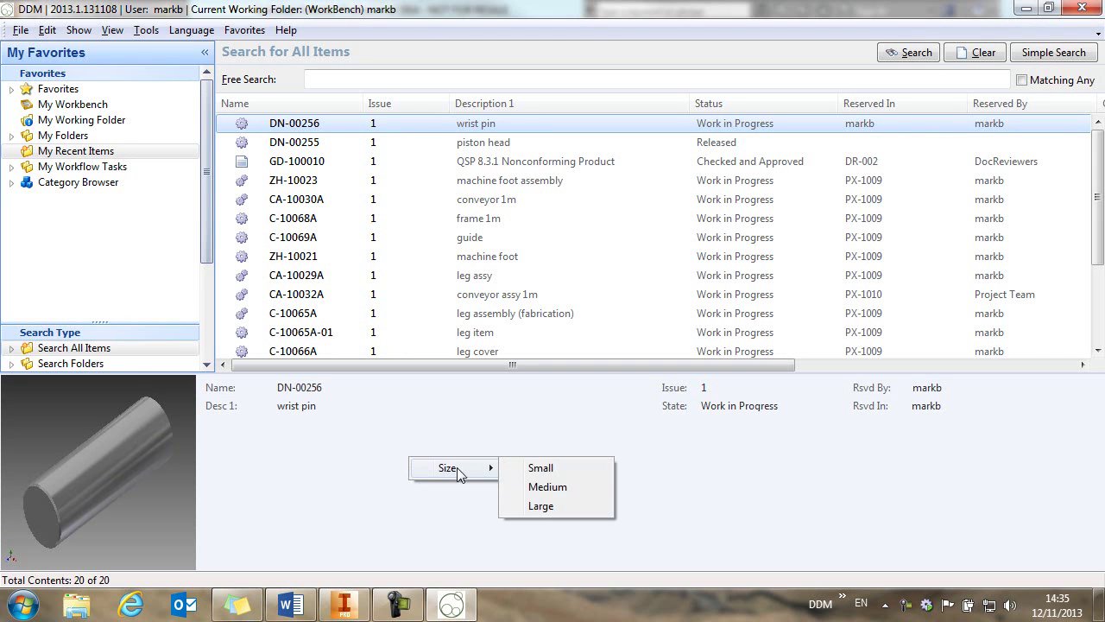
{"action": "left_click", "coordinate": [559, 486]}
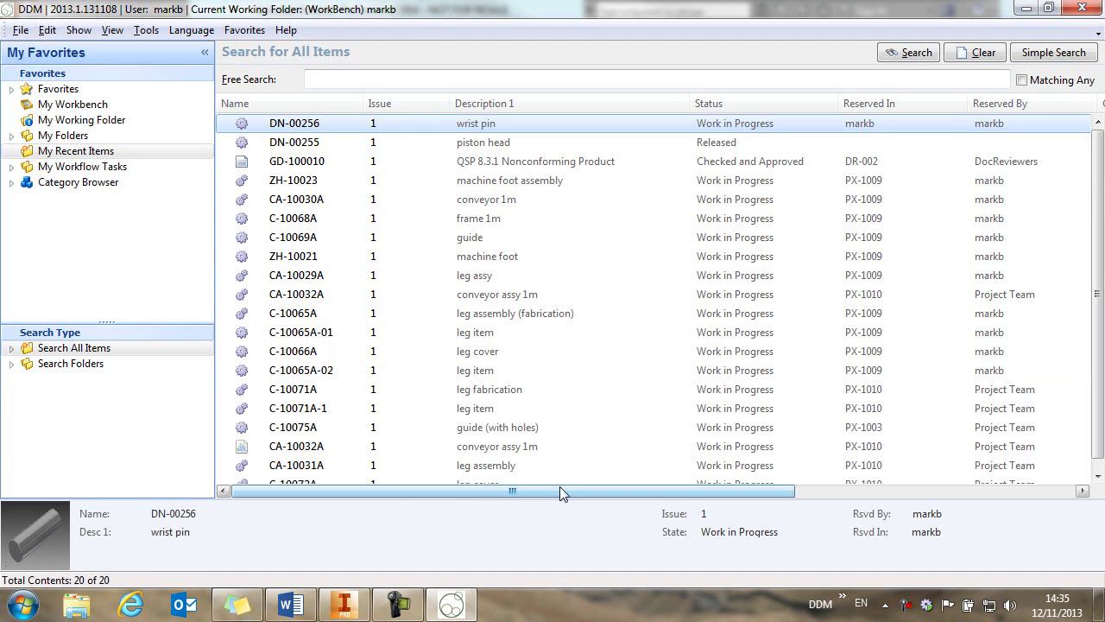
{"action": "left_click", "coordinate": [1082, 8]}
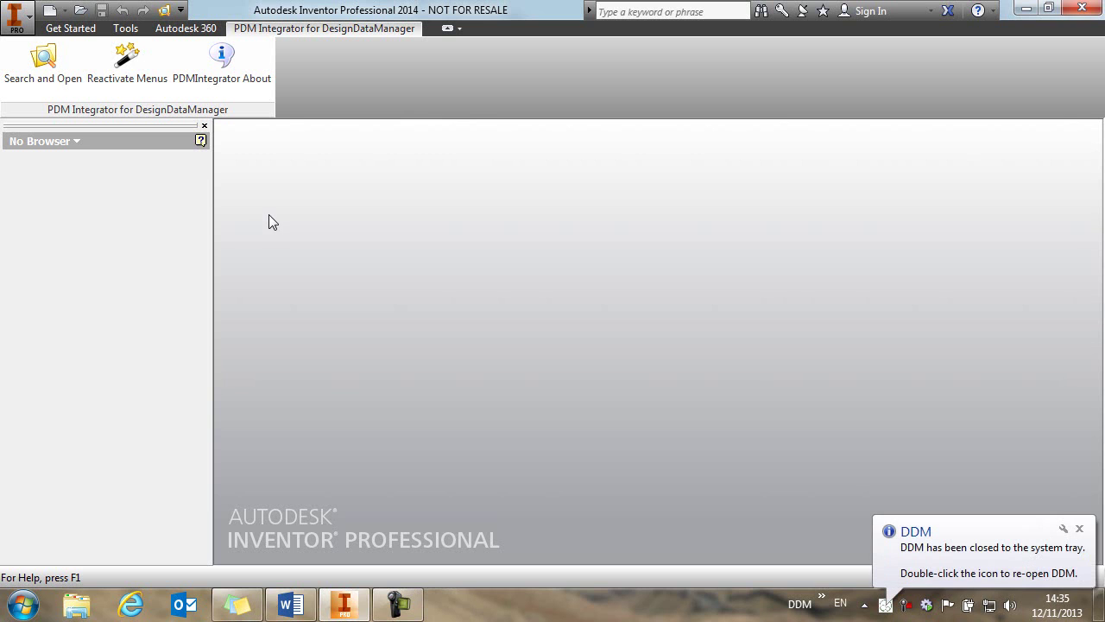
- Create a new assembly from the DDM Std.iam template
{"action": "left_click", "coordinate": [50, 10]}
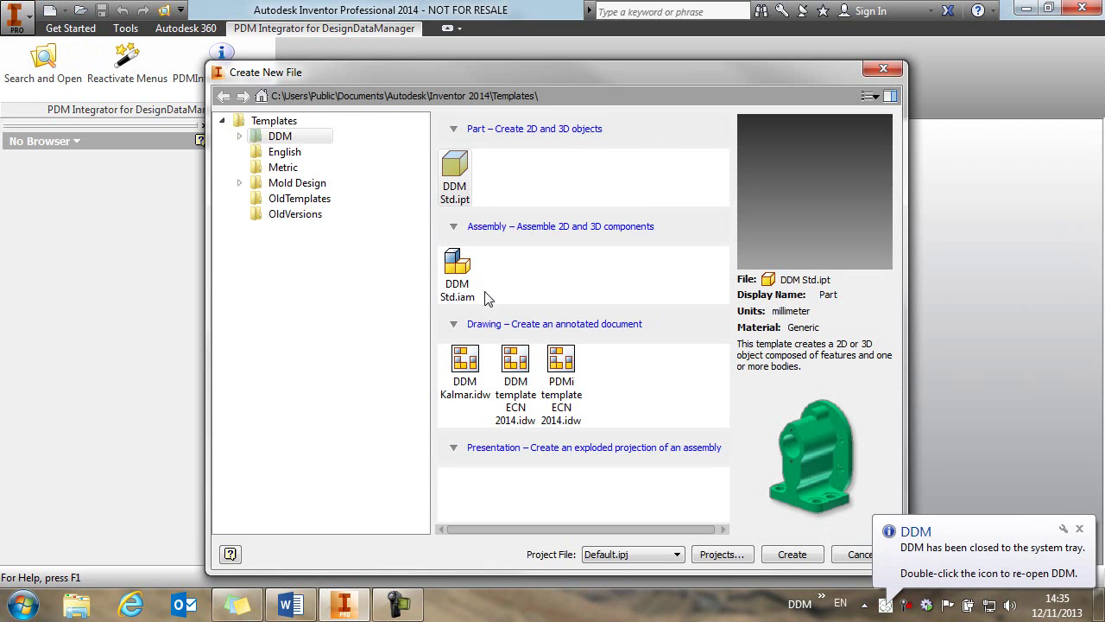
{"action": "left_click", "coordinate": [457, 274]}
{"action": "left_click", "coordinate": [772, 553]}
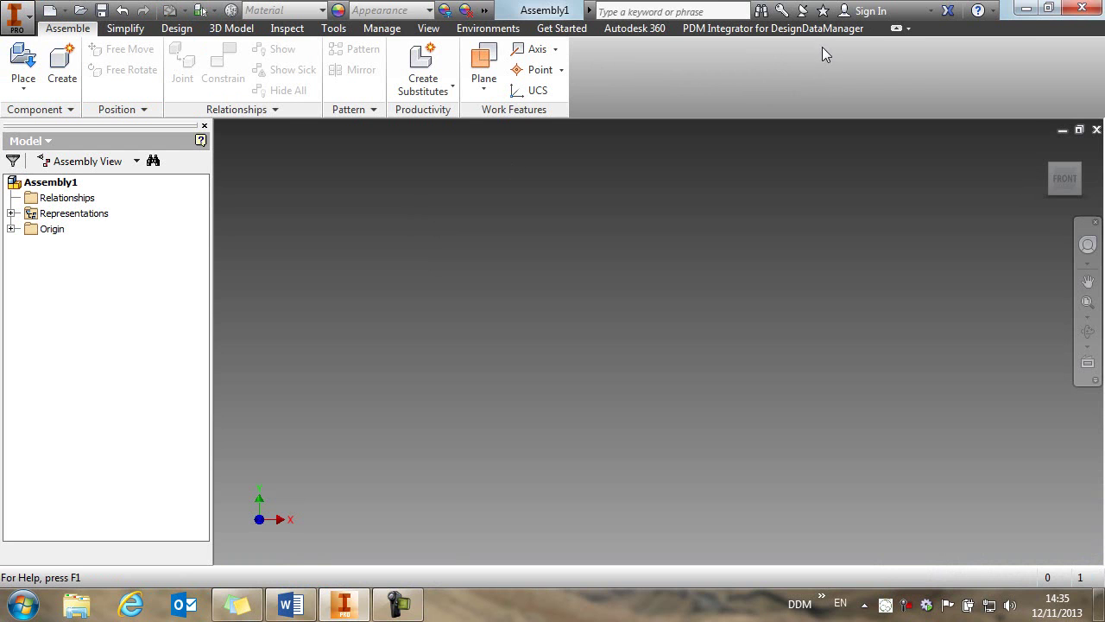
- Load the piston head DN-00255 and the wrist pin DN-00256 from DesignDataManager into the assembly as sub-parts, retrieved As Stored
{"action": "left_click", "coordinate": [762, 29]}
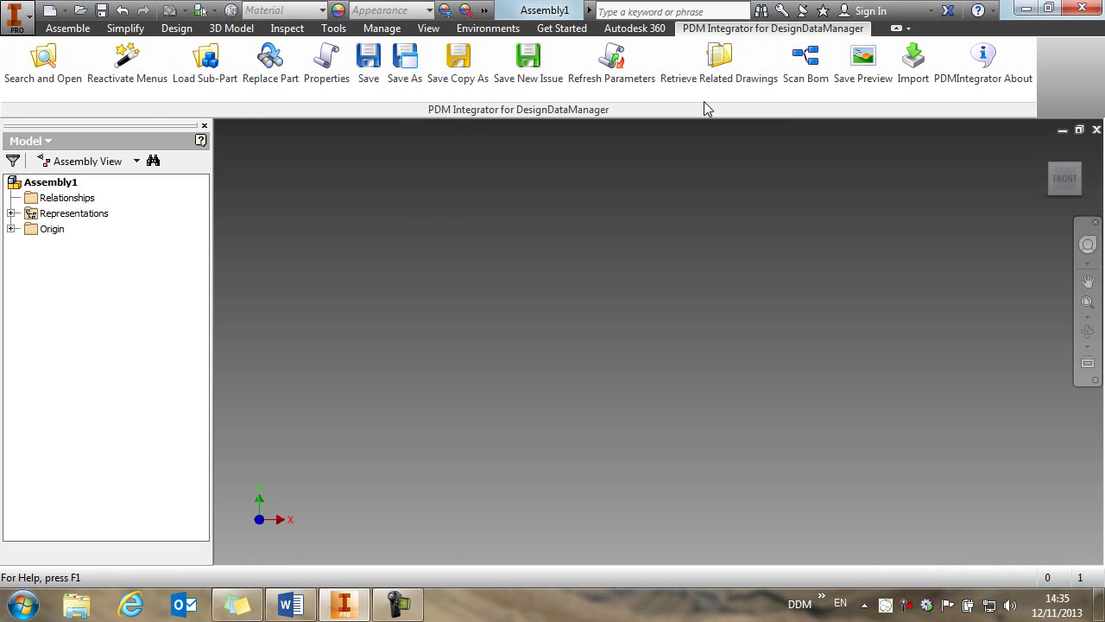
{"action": "left_click", "coordinate": [207, 73]}
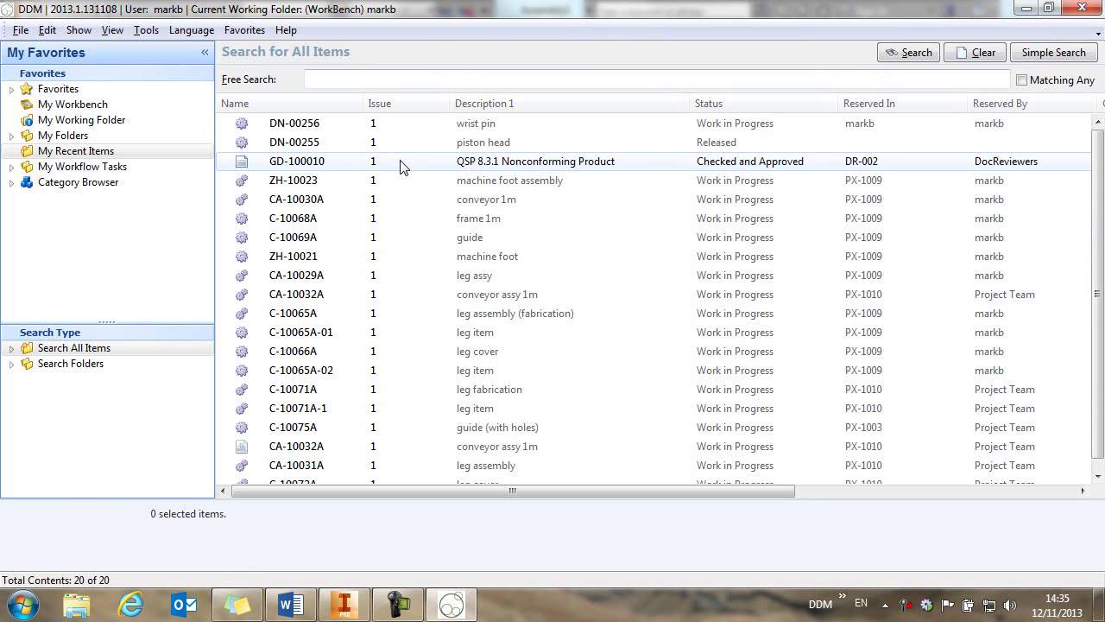
{"action": "left_click", "coordinate": [342, 141]}
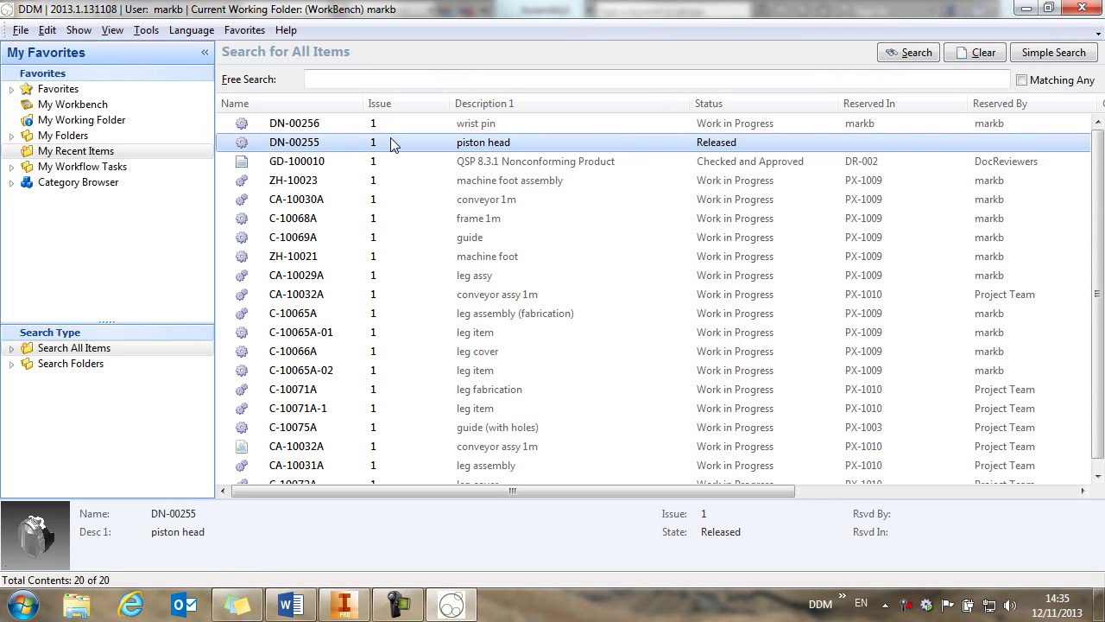
{"action": "double_click", "coordinate": [334, 147]}
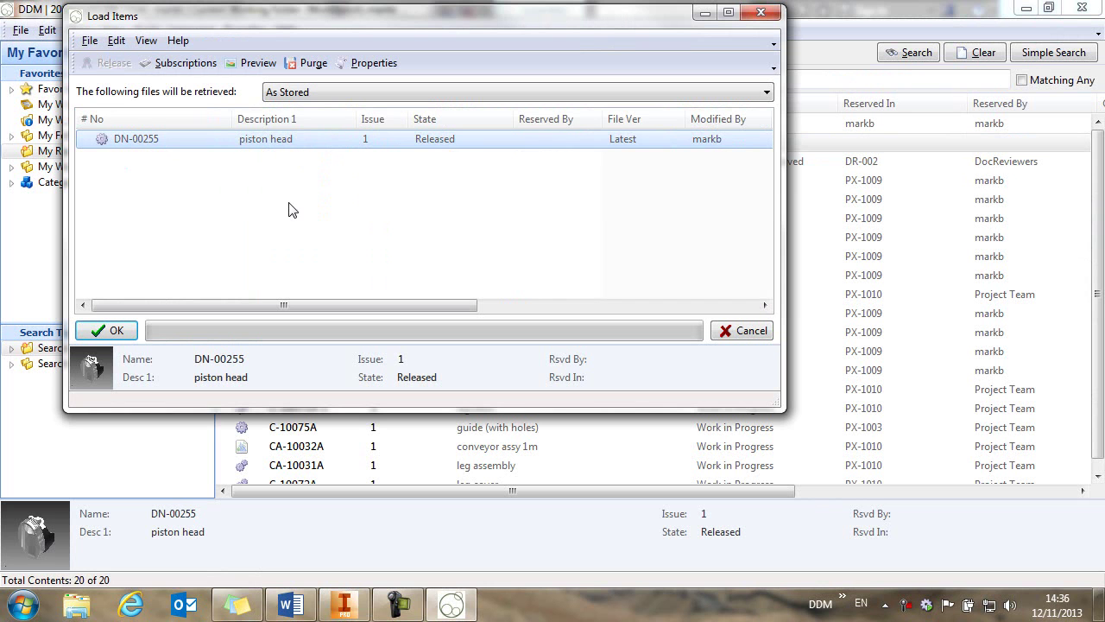
{"action": "left_click", "coordinate": [121, 331]}
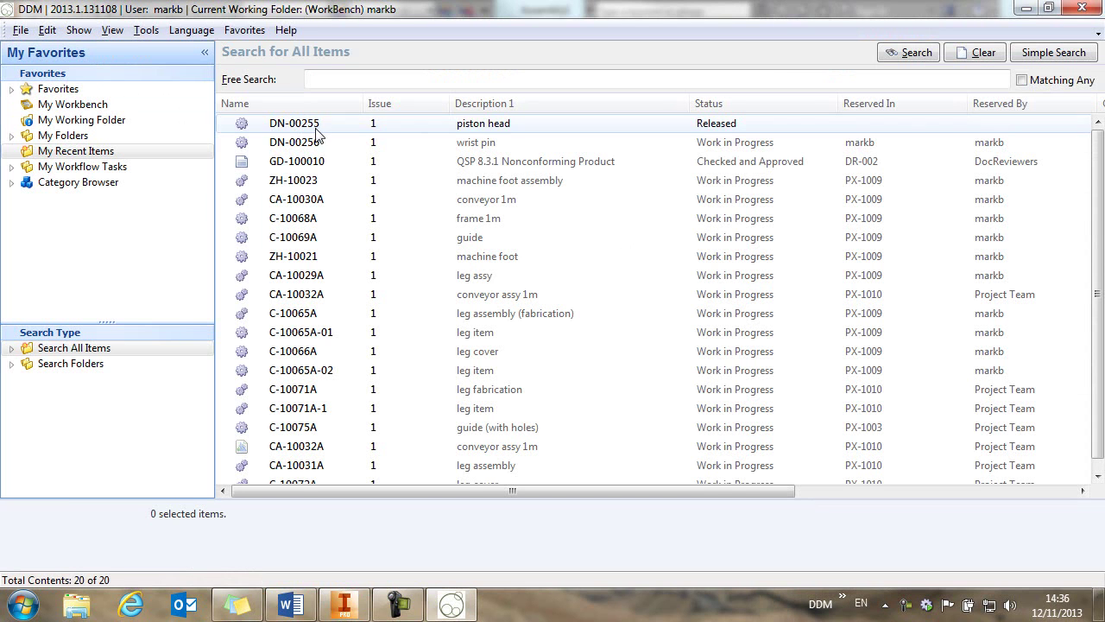
{"action": "double_click", "coordinate": [316, 141]}
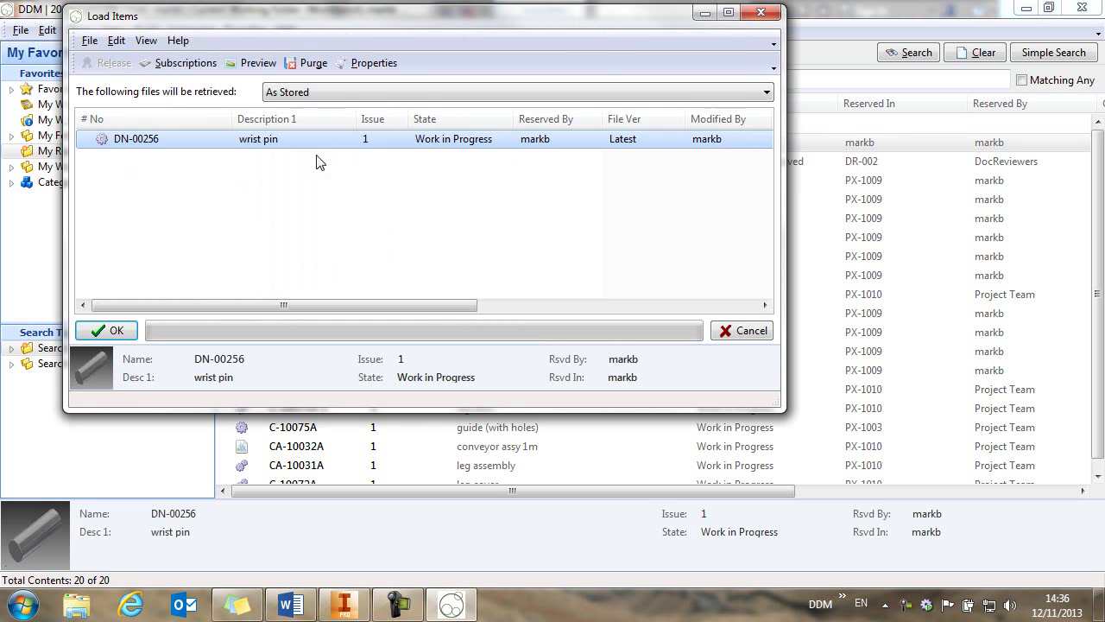
{"action": "left_click", "coordinate": [107, 330]}
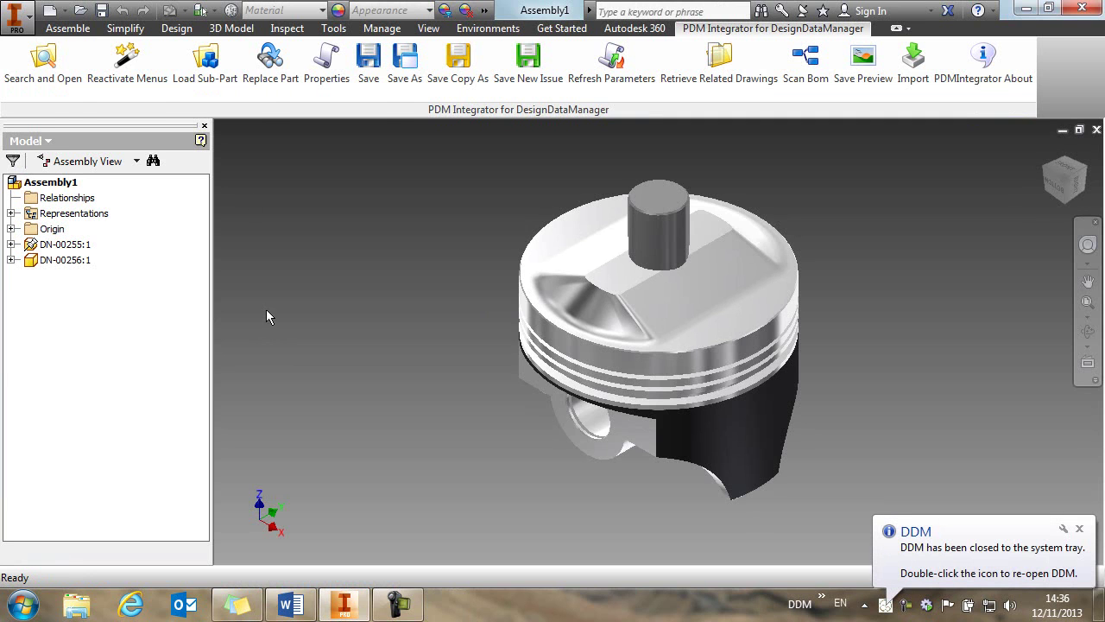
- Constrain the wrist pin inside the piston head with a Mate and a Flush constraint
{"action": "left_click", "coordinate": [67, 28]}
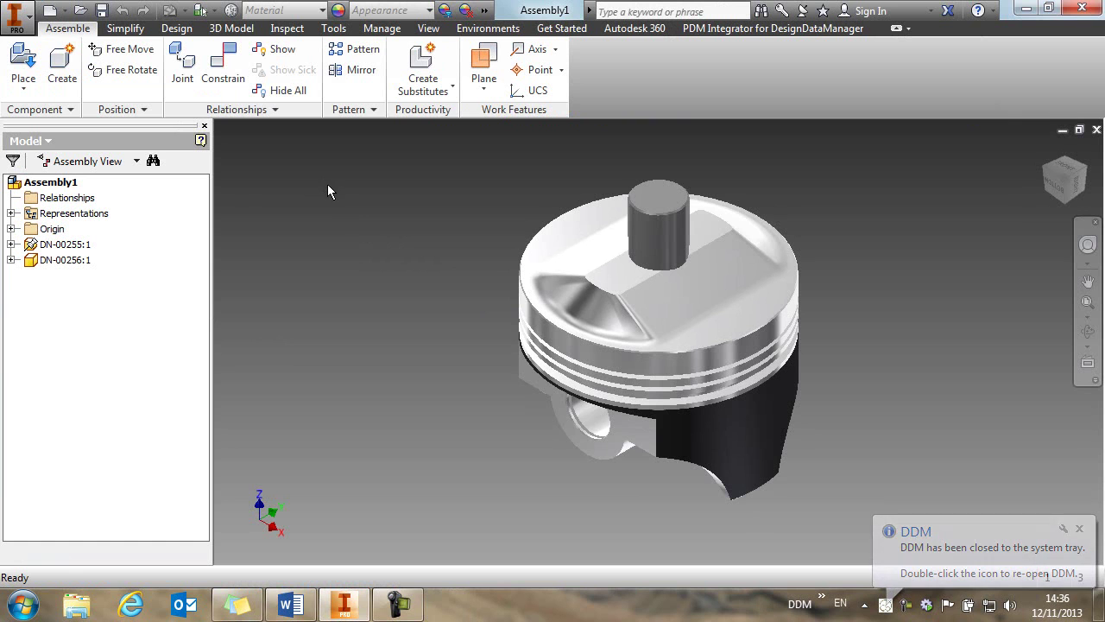
{"action": "left_click", "coordinate": [226, 71]}
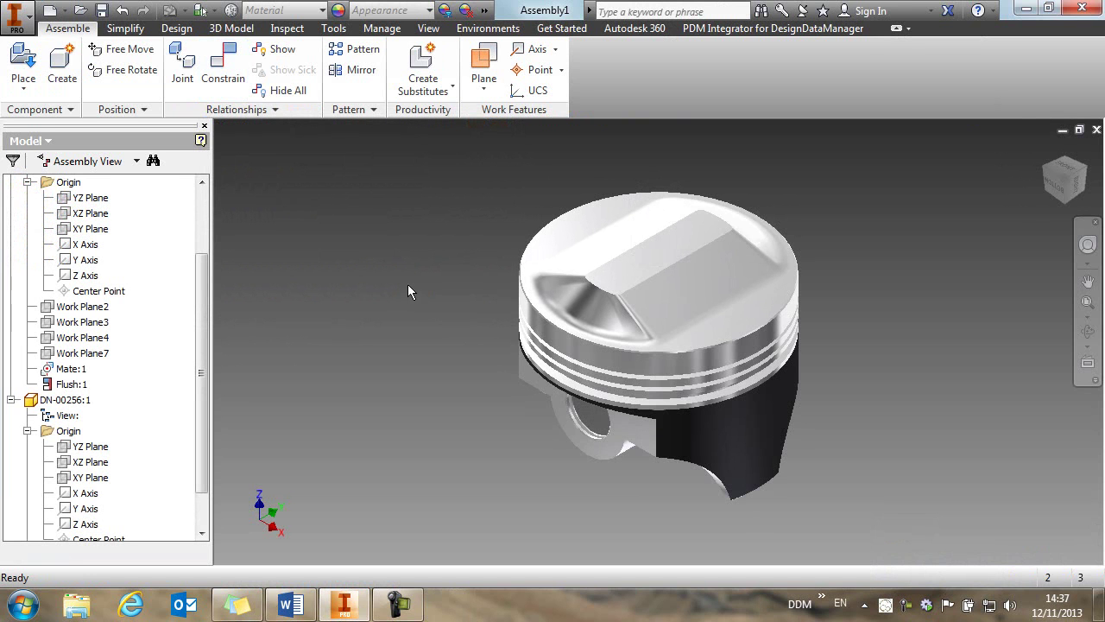
- Save the assembly to DesignDataManager under the generated number DN-00257 with the description "piston head assembly", and close the save report
{"action": "left_click", "coordinate": [728, 29]}
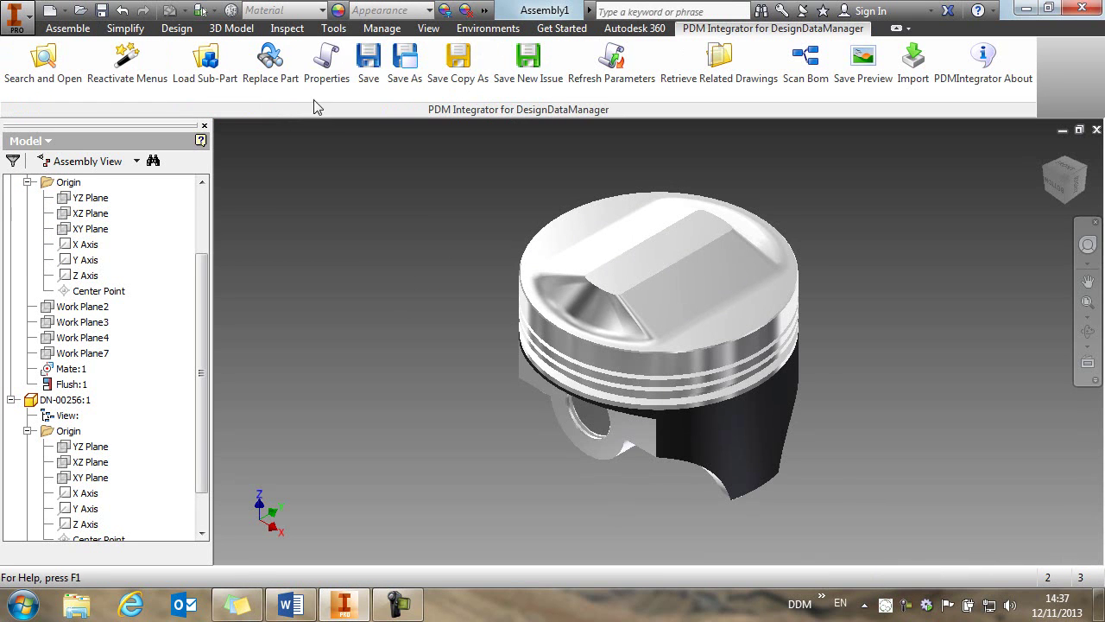
{"action": "left_click", "coordinate": [367, 64]}
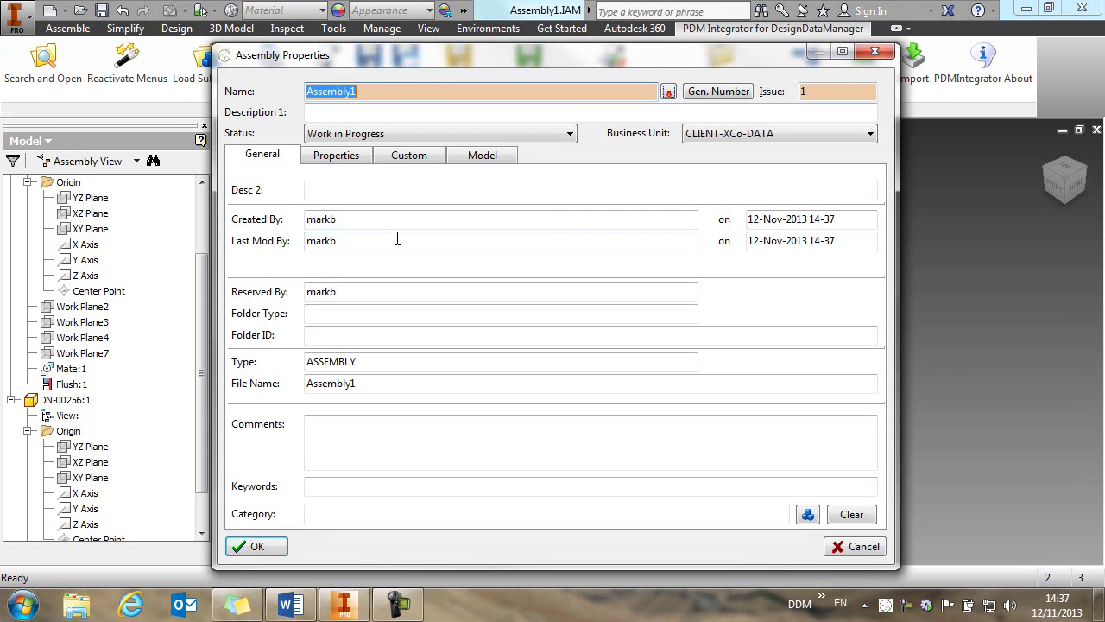
{"action": "left_click", "coordinate": [701, 92]}
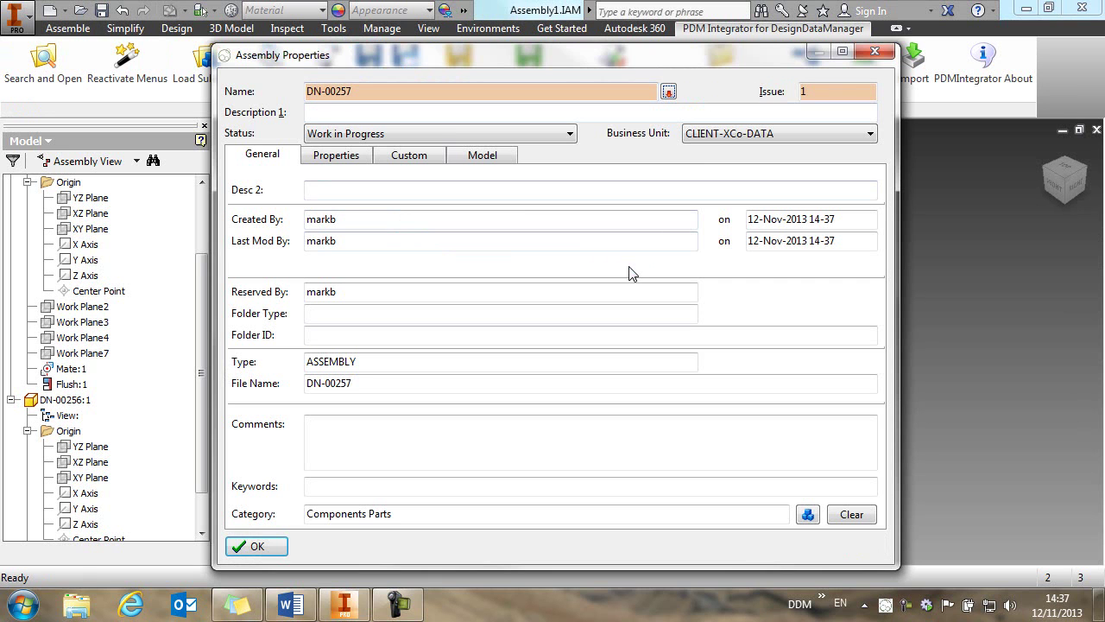
{"action": "left_click", "coordinate": [363, 112]}
{"action": "type", "text": "pist"}
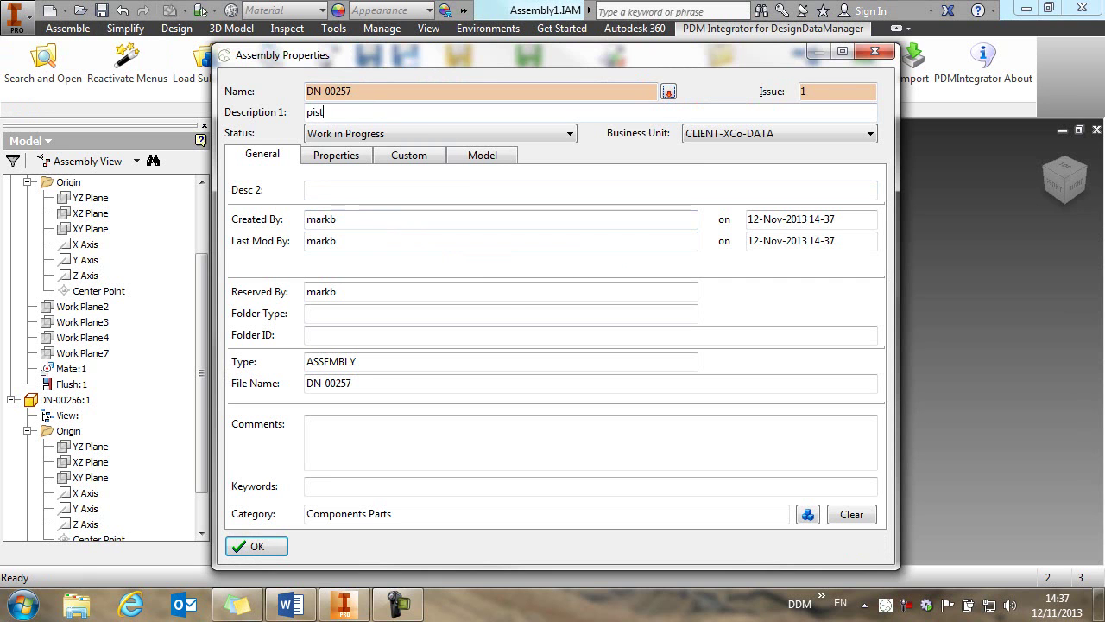
{"action": "type", "text": "on head asse"}
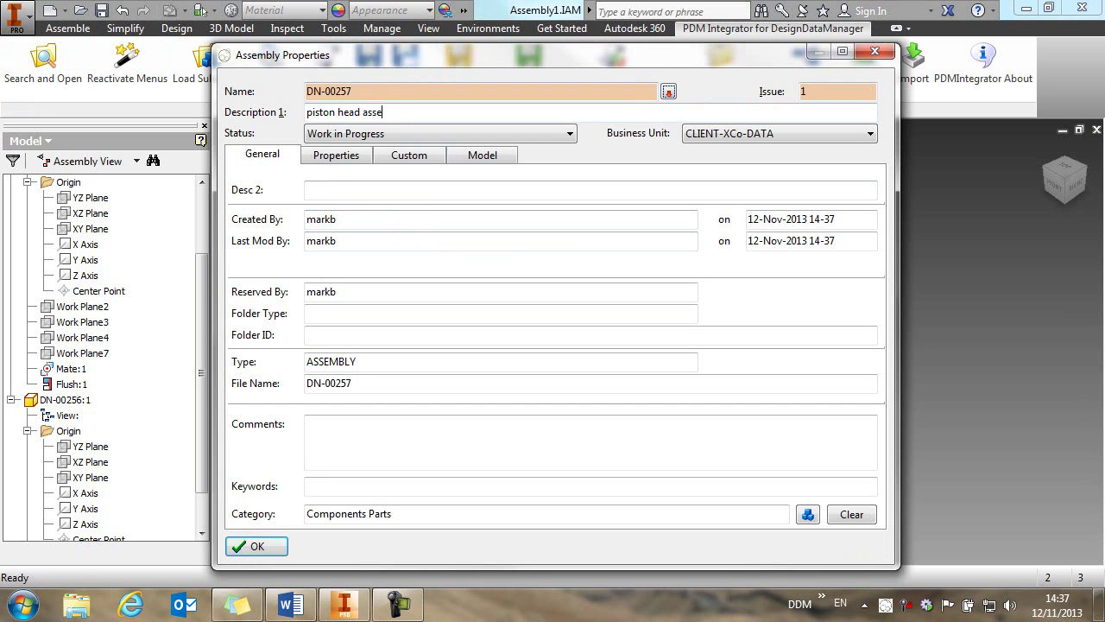
{"action": "type", "text": "mbly"}
{"action": "left_click", "coordinate": [258, 546]}
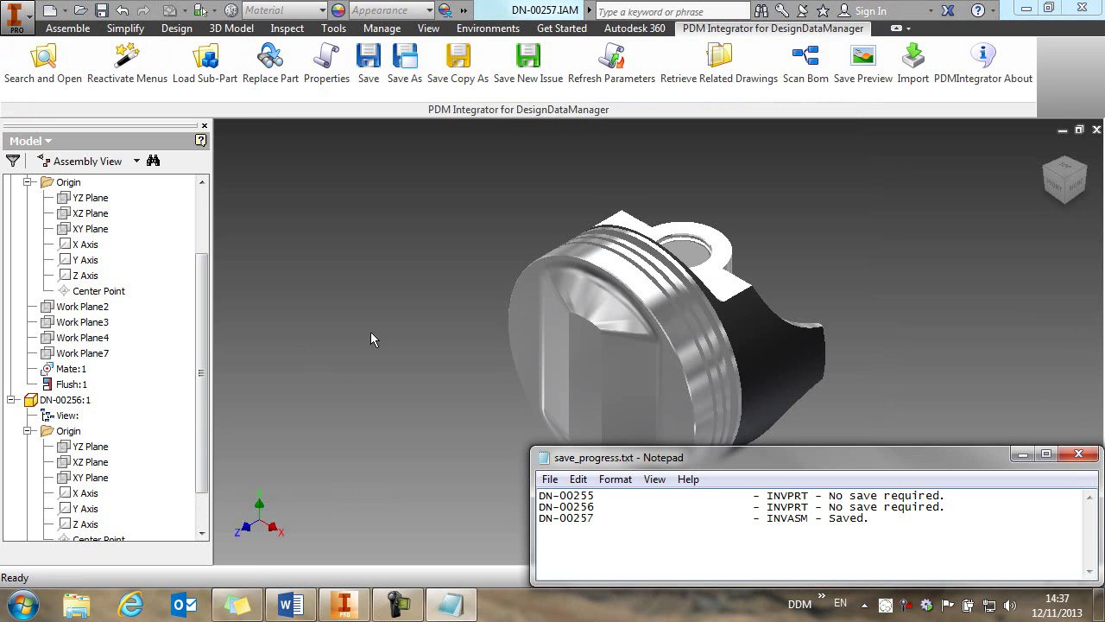
{"action": "left_click", "coordinate": [1078, 454]}
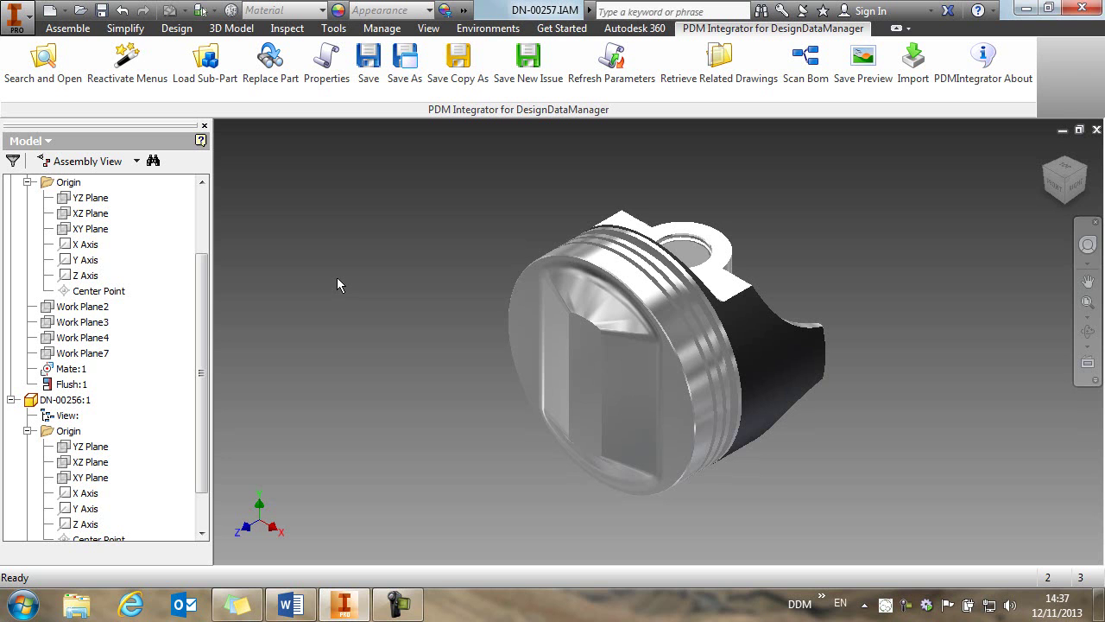
- Create a drawing from the DDM template ECN 2014.idw template and place a base view and two projected views of the assembly
{"action": "left_click", "coordinate": [127, 59]}
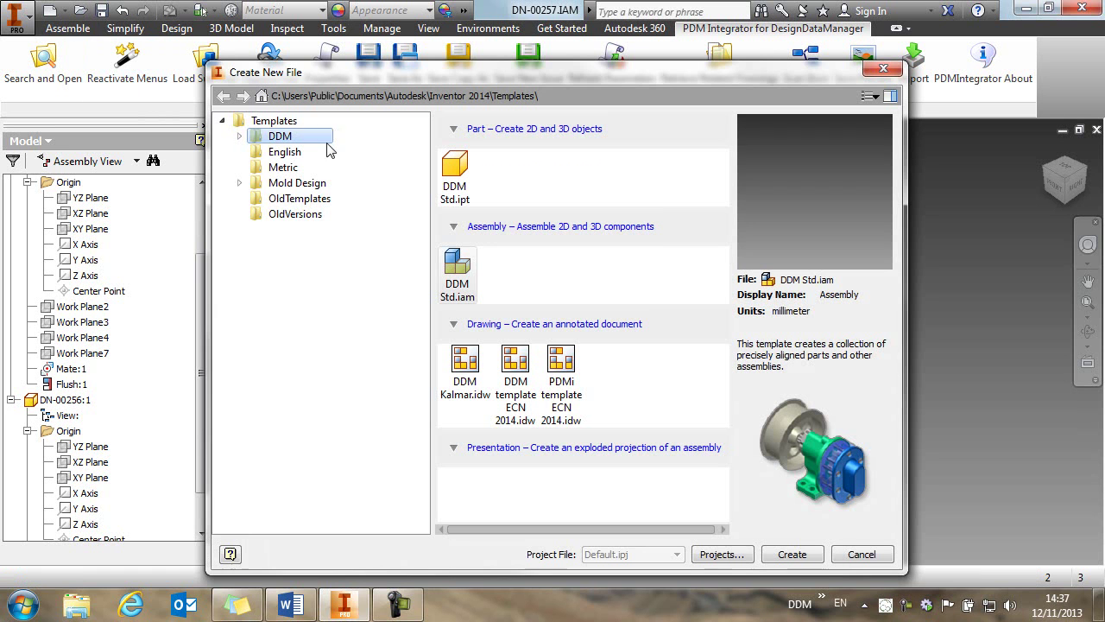
{"action": "left_click", "coordinate": [515, 361]}
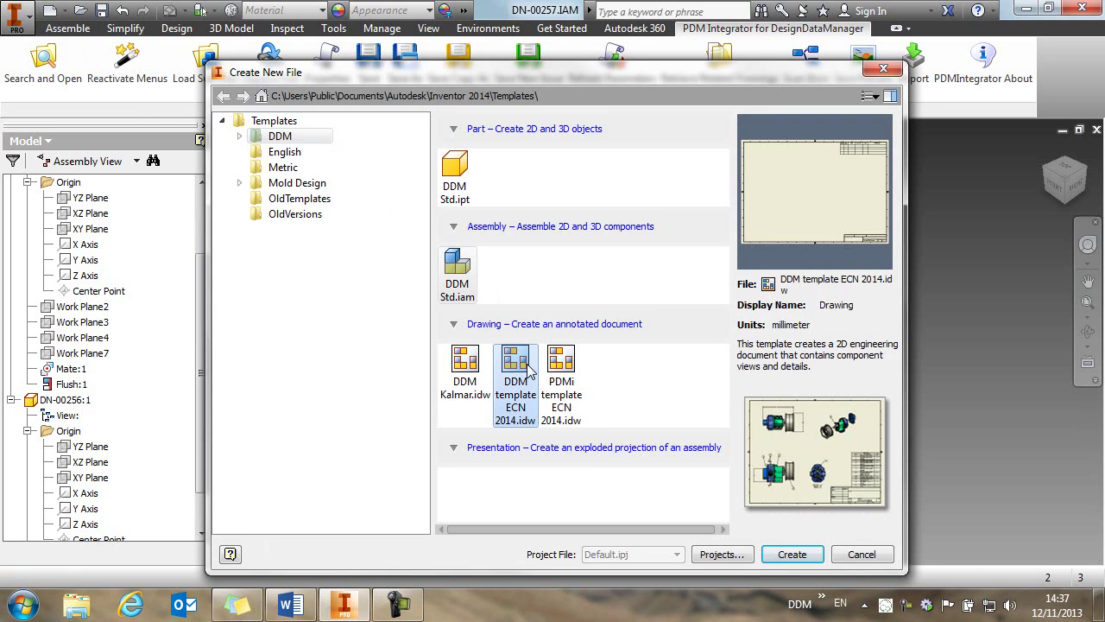
{"action": "left_click", "coordinate": [792, 553]}
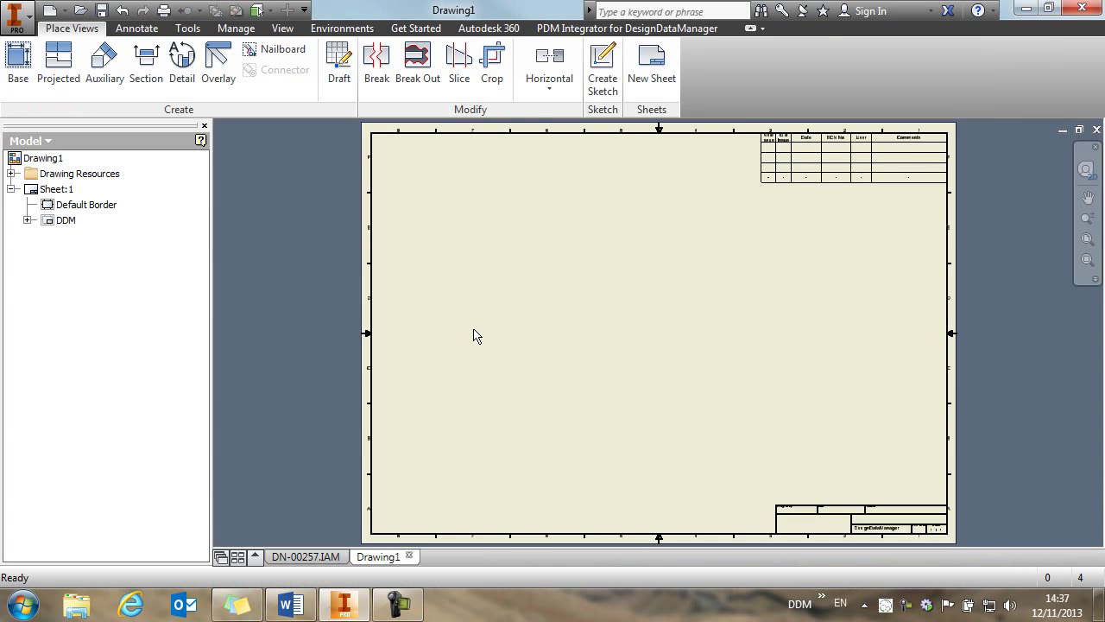
{"action": "left_click", "coordinate": [18, 62]}
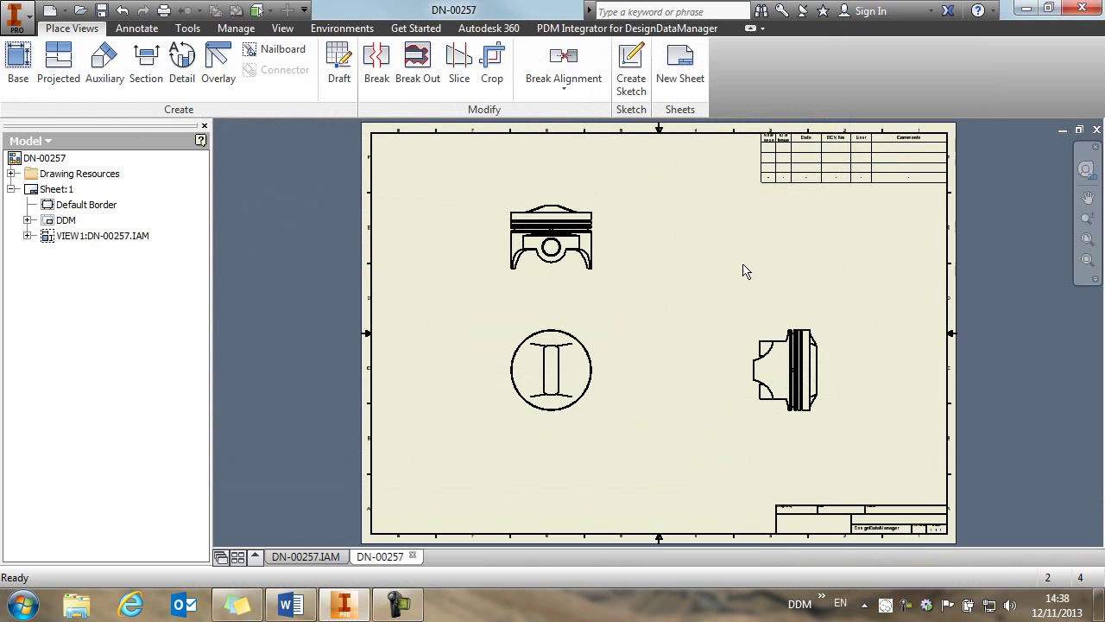
- Save the drawing to DesignDataManager as DN-00257, and close the save report, the drawing and the assembly
{"action": "left_click", "coordinate": [601, 28]}
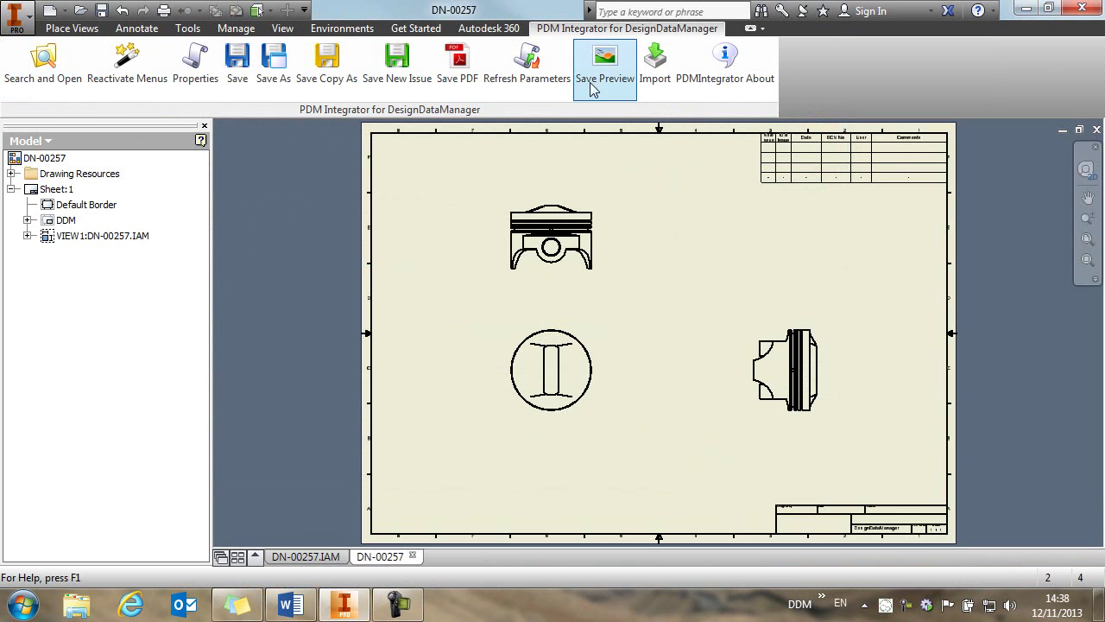
{"action": "left_click", "coordinate": [240, 61]}
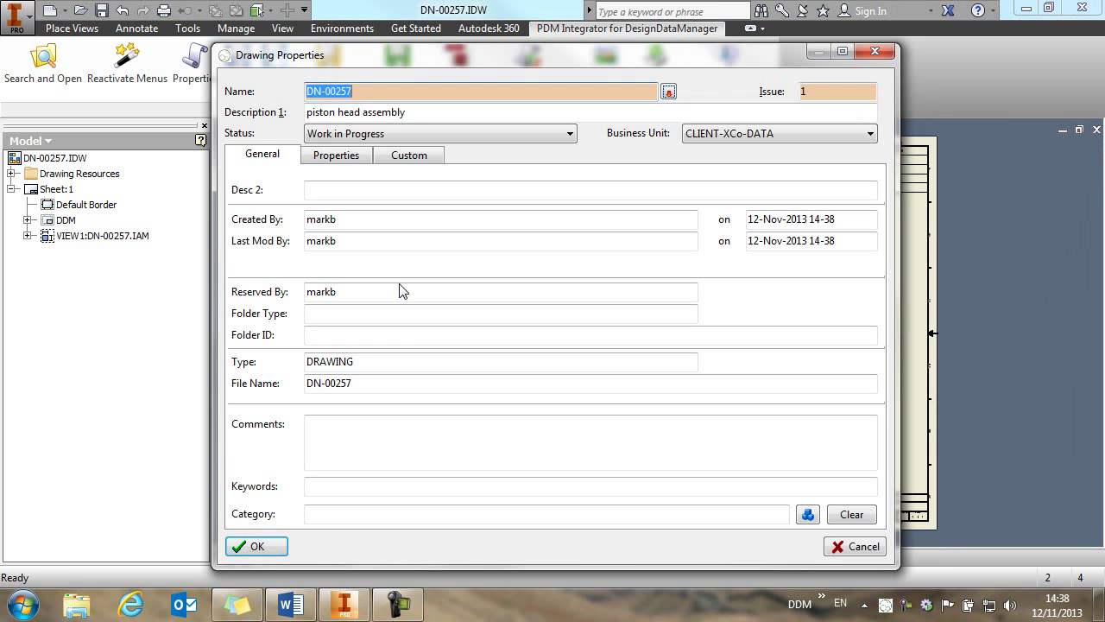
{"action": "left_click", "coordinate": [318, 92]}
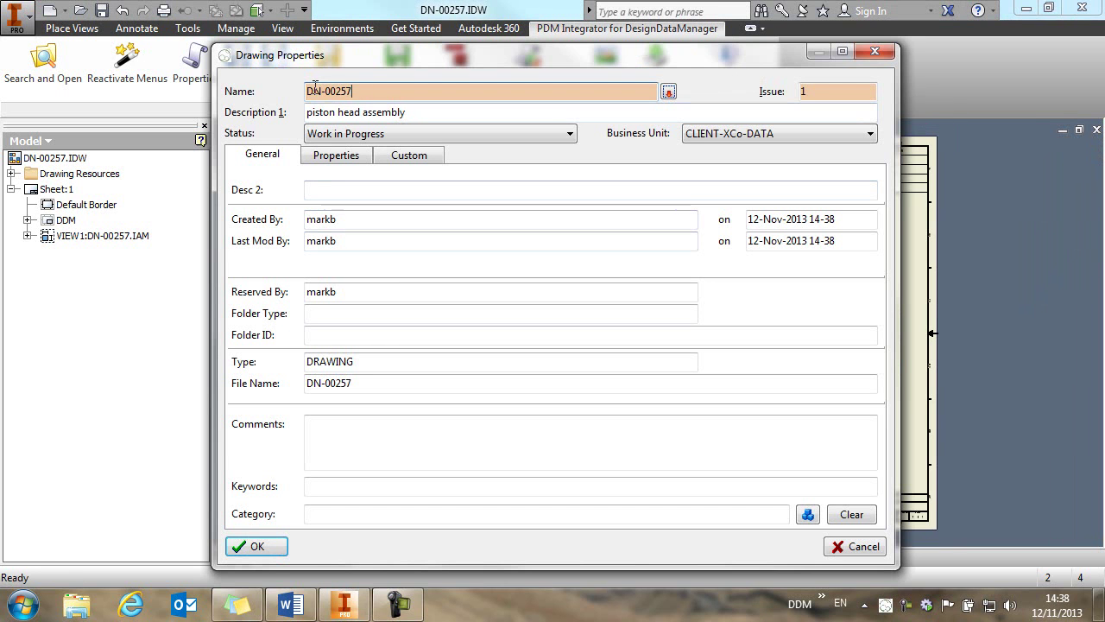
{"action": "left_click", "coordinate": [357, 91]}
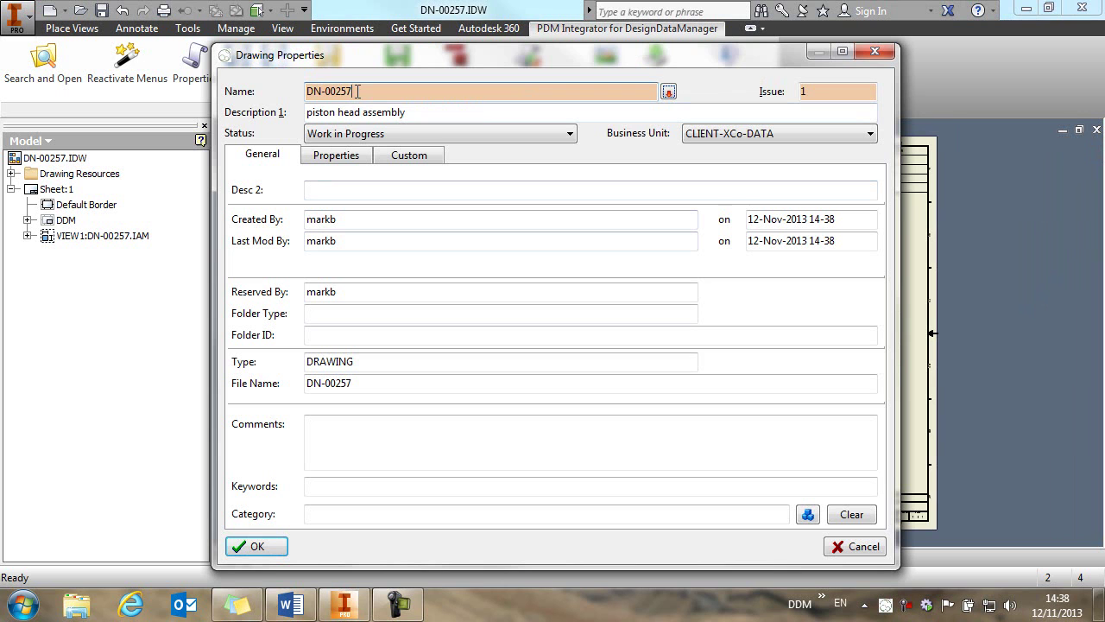
{"action": "left_click", "coordinate": [256, 548]}
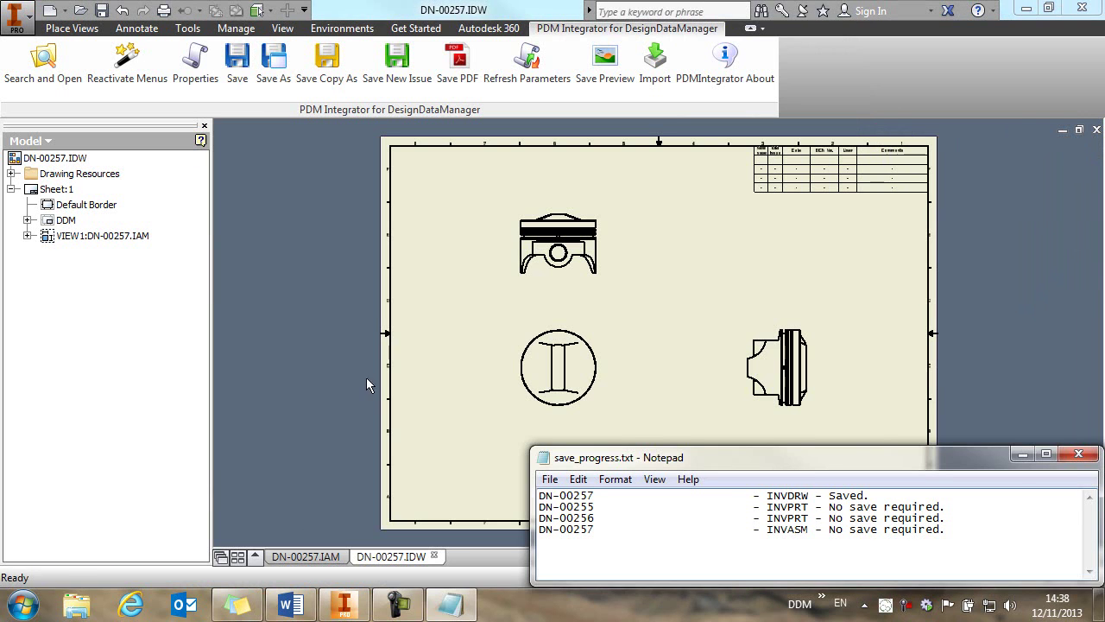
{"action": "left_click", "coordinate": [1078, 454]}
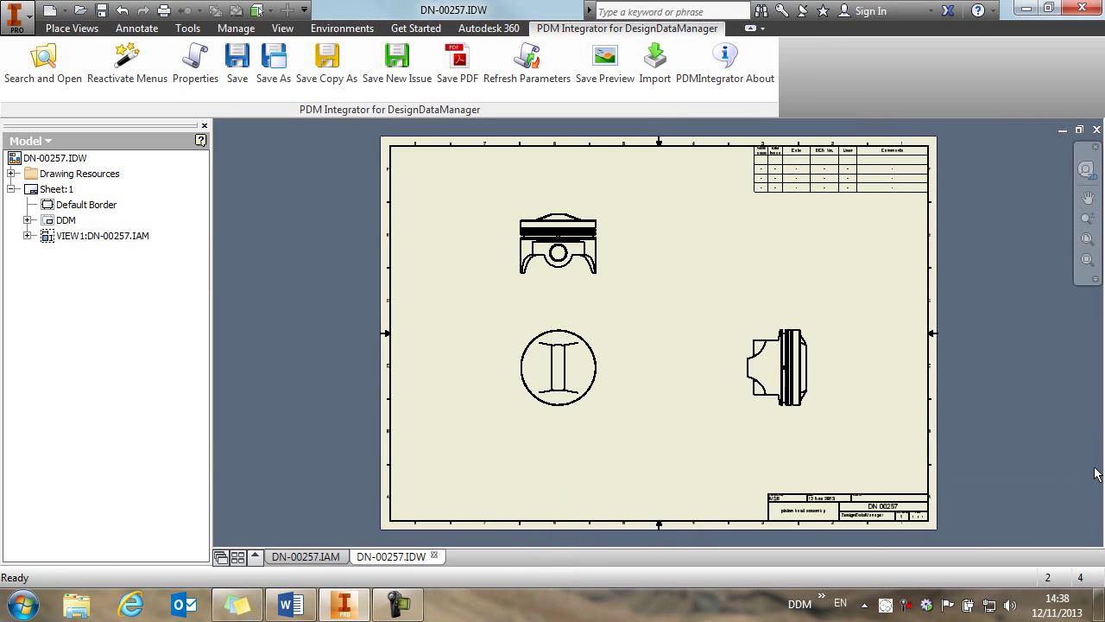
{"action": "left_click", "coordinate": [1097, 129]}
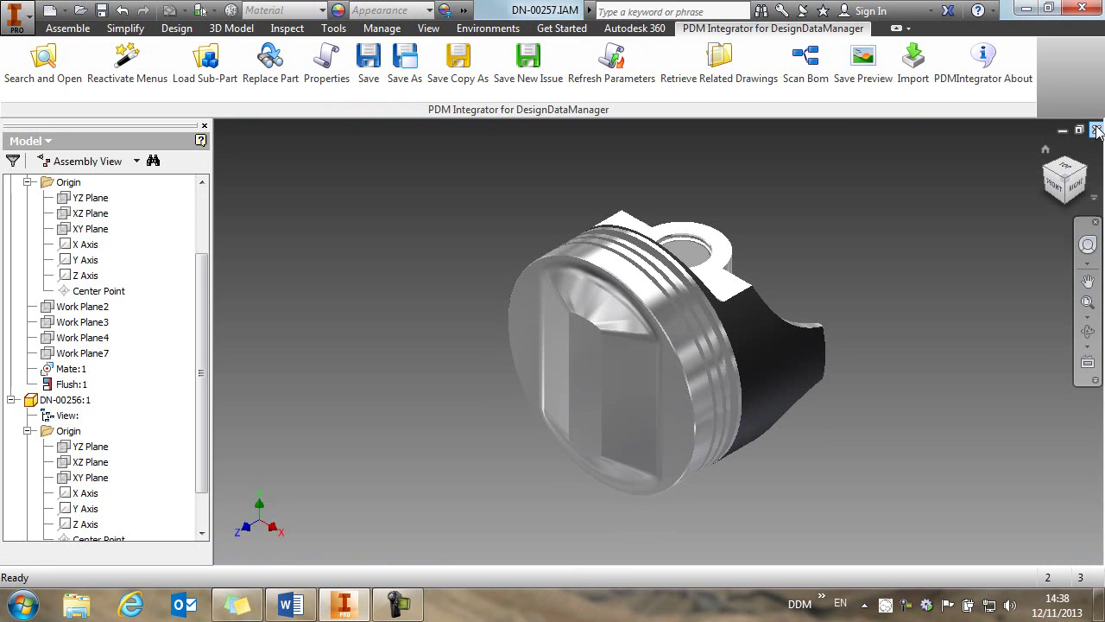
{"action": "left_click", "coordinate": [1097, 129]}
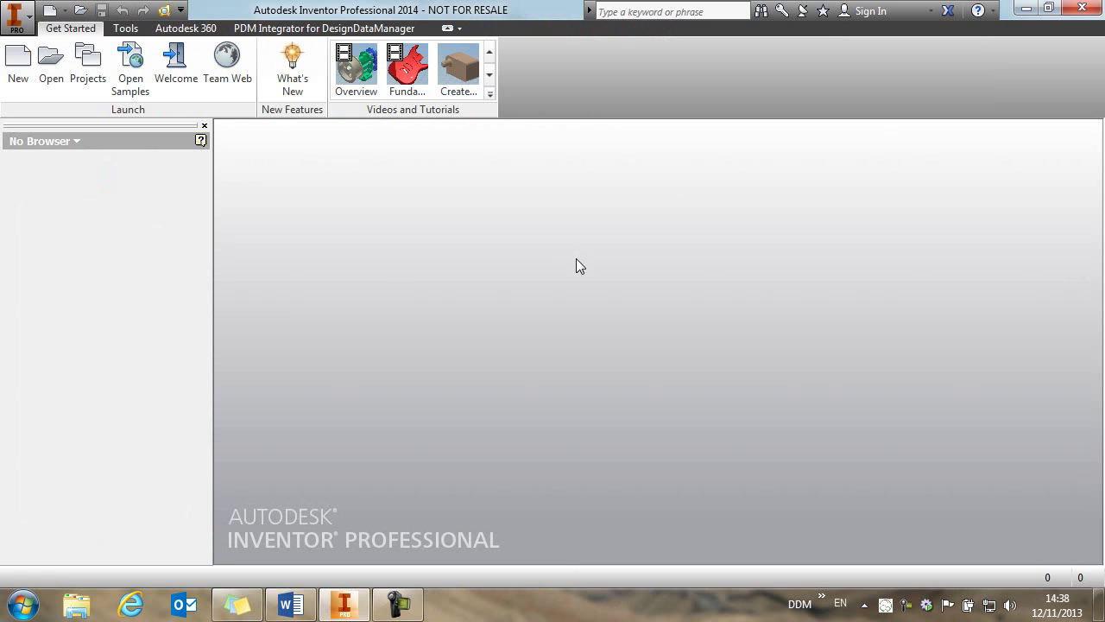
- Switch to DesignDataManager and check the recent entries for the piston head drawing, the assembly and the wrist pin
{"action": "left_click", "coordinate": [164, 10]}
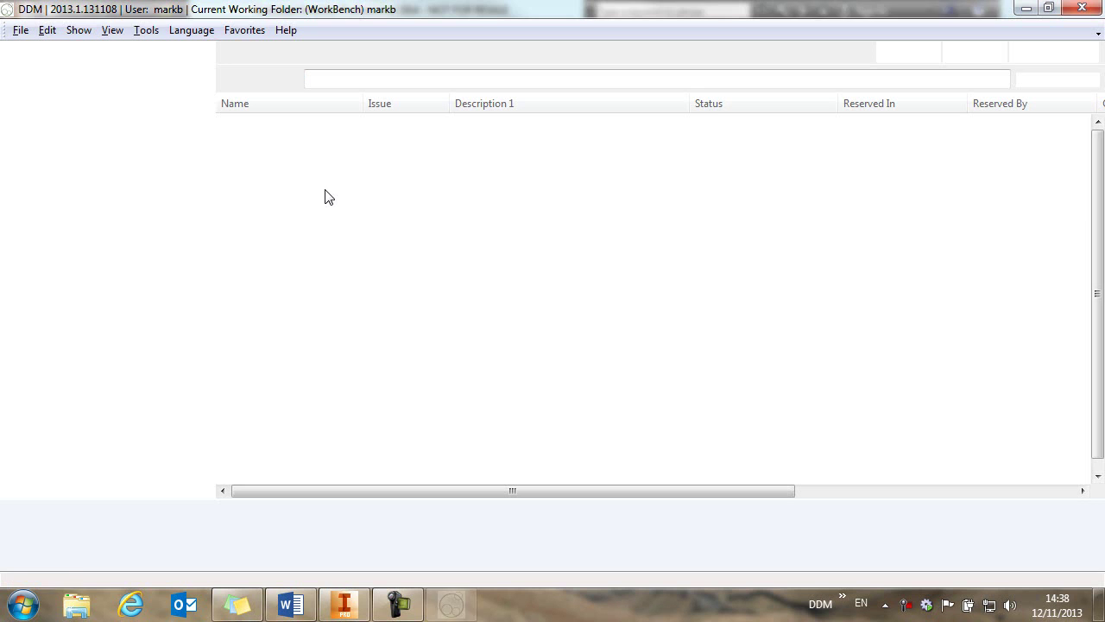
{"action": "left_click", "coordinate": [331, 128]}
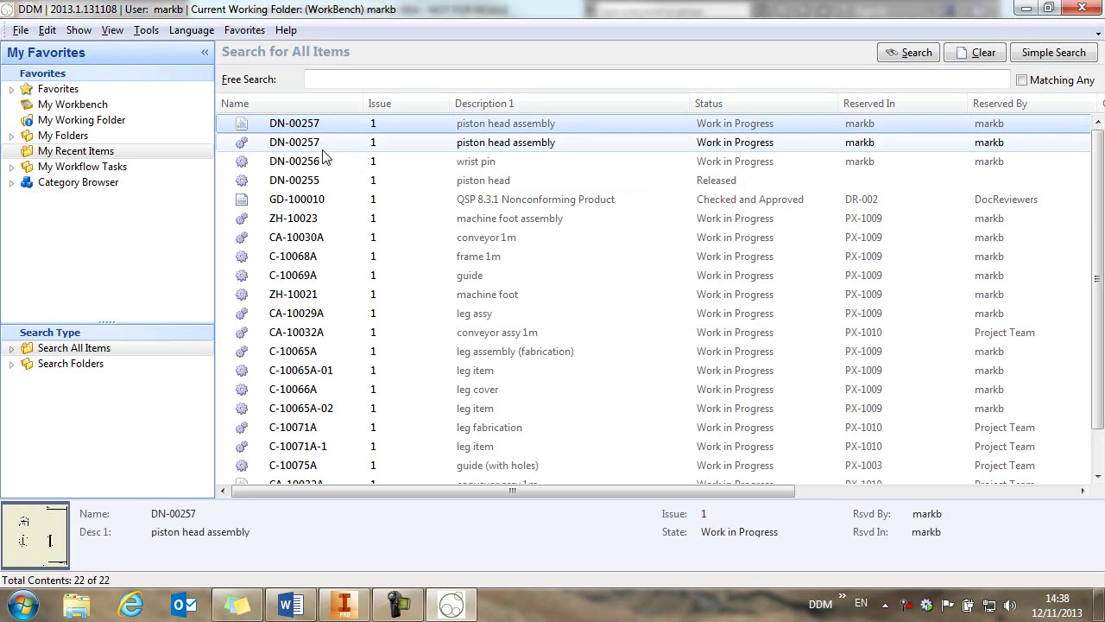
{"action": "left_click", "coordinate": [323, 152]}
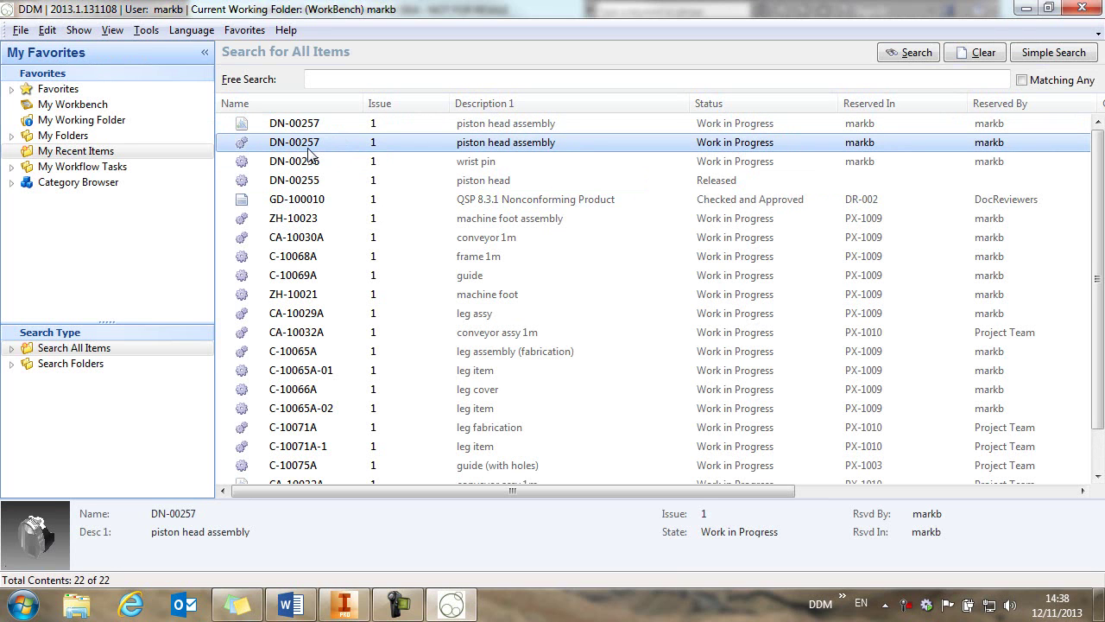
{"action": "left_click", "coordinate": [307, 165]}
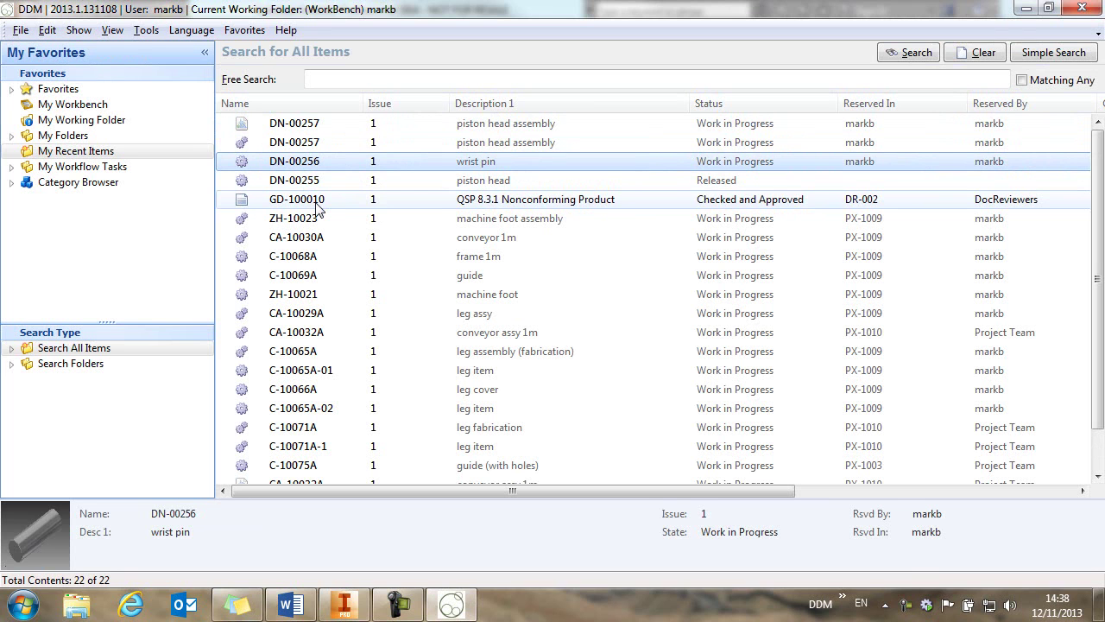
- View the PDF preview of the piston head assembly drawing DN-00257 without the layers pane, and close it
{"action": "left_click", "coordinate": [298, 124]}
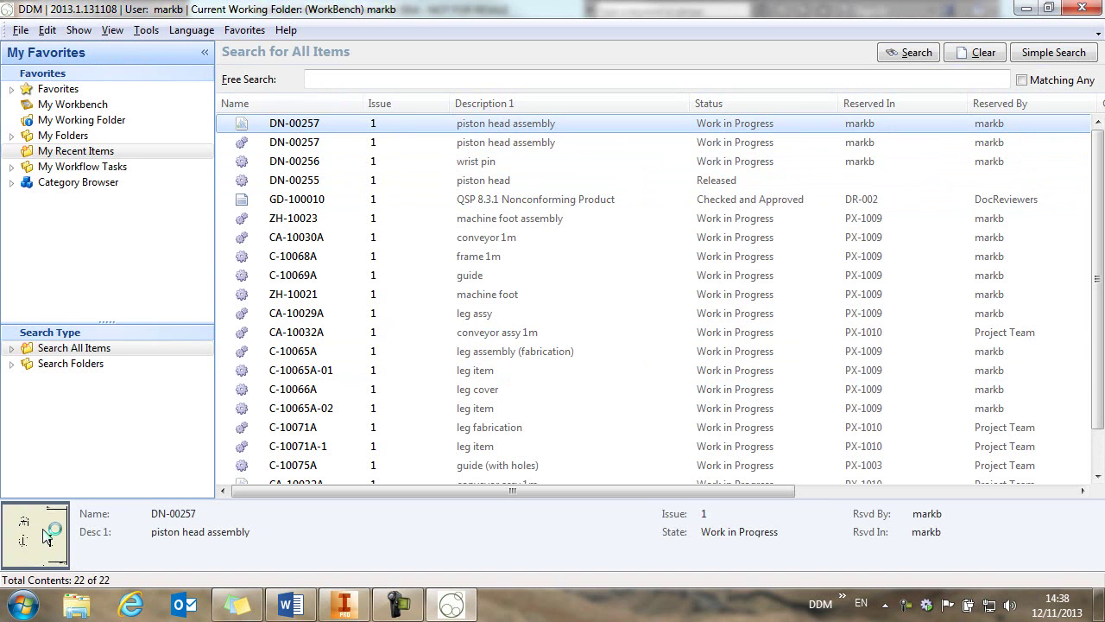
{"action": "left_click", "coordinate": [44, 529]}
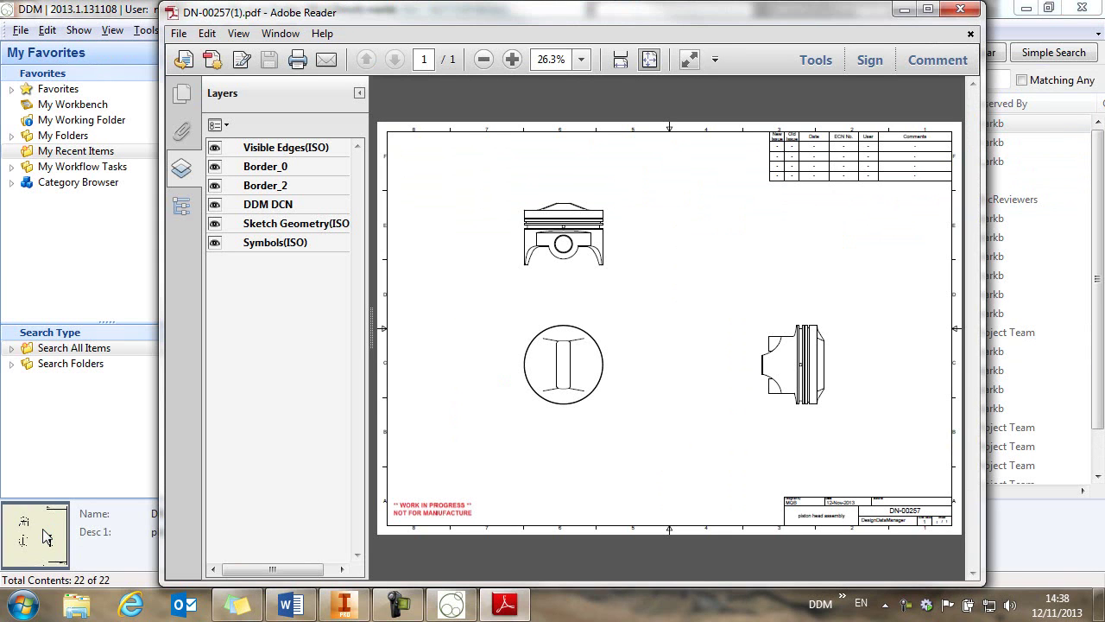
{"action": "left_click", "coordinate": [359, 93]}
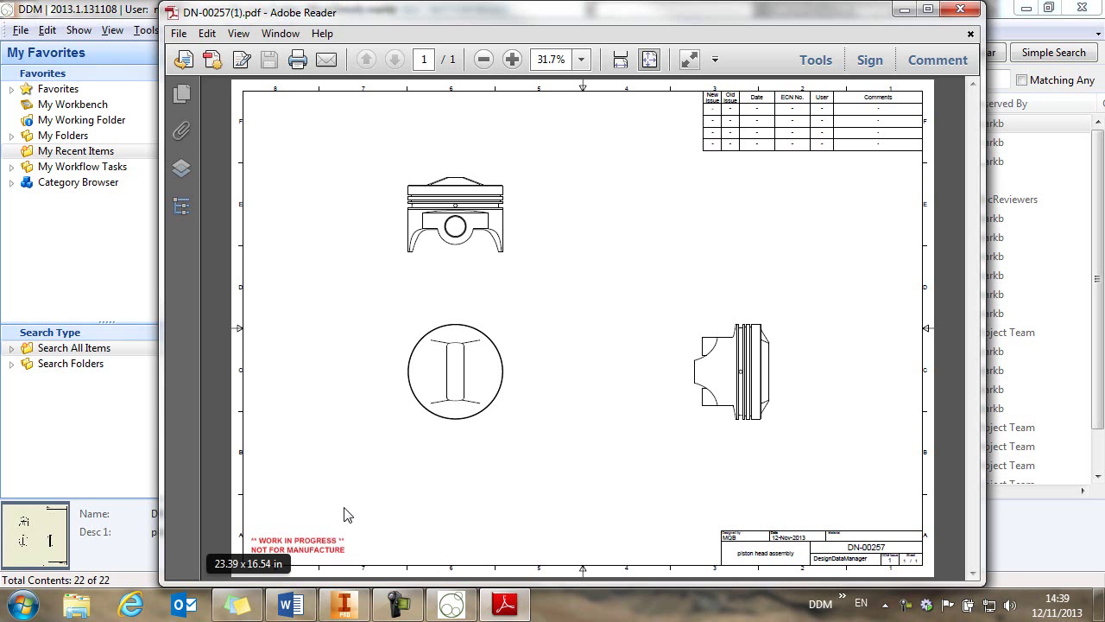
{"action": "left_click", "coordinate": [965, 11]}
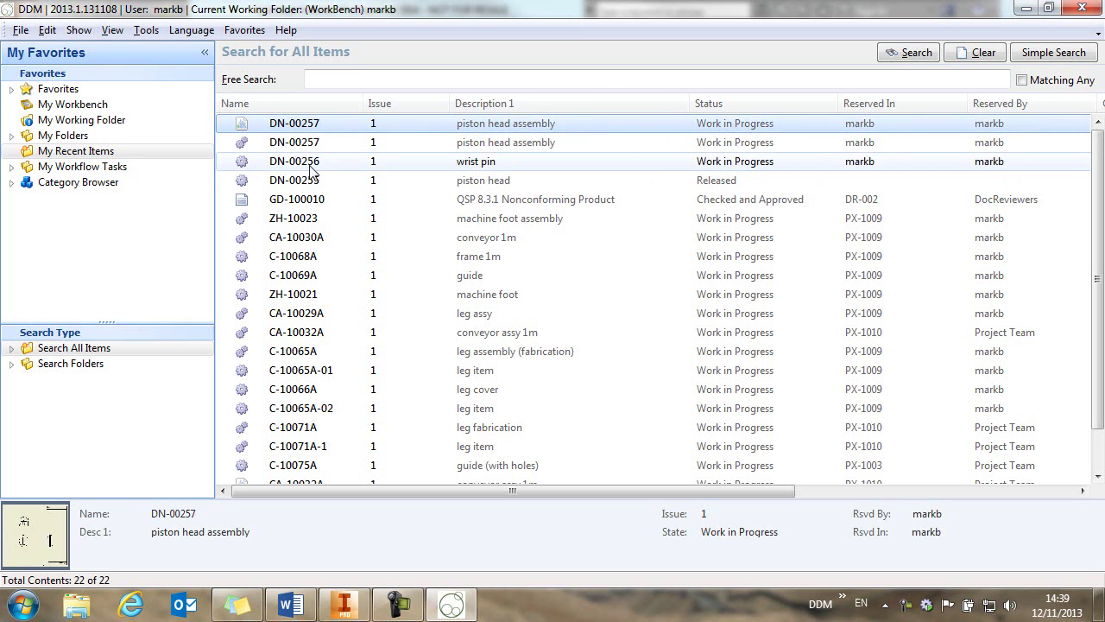
- Set the state of drawing DN-00257 and every item in its expanded structure to Released in the Release Manager
{"action": "right_click", "coordinate": [311, 125]}
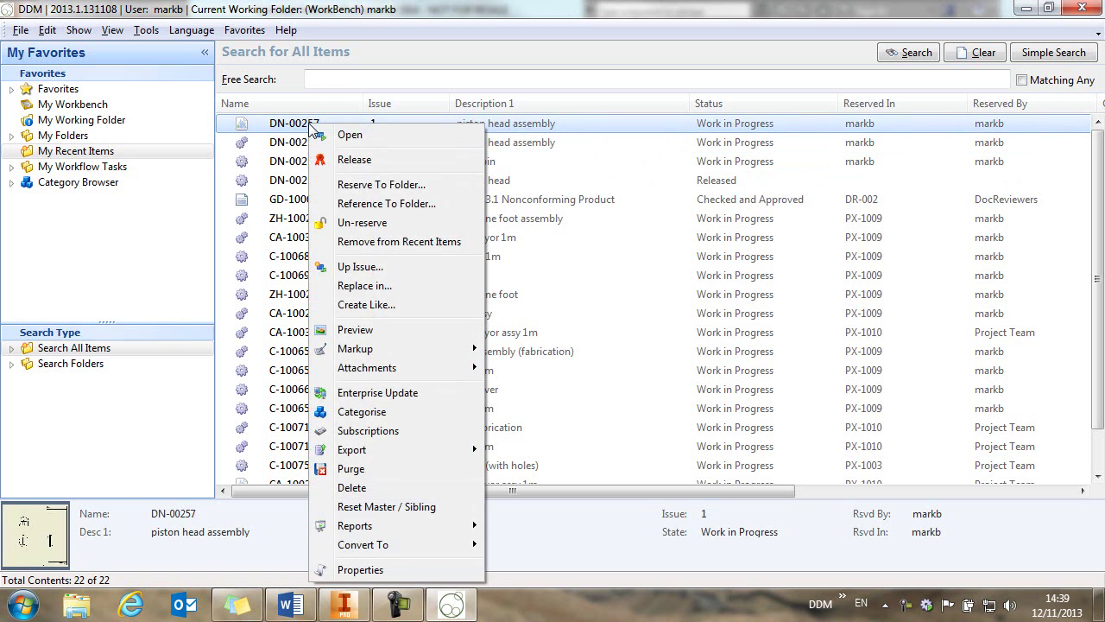
{"action": "left_click", "coordinate": [354, 159]}
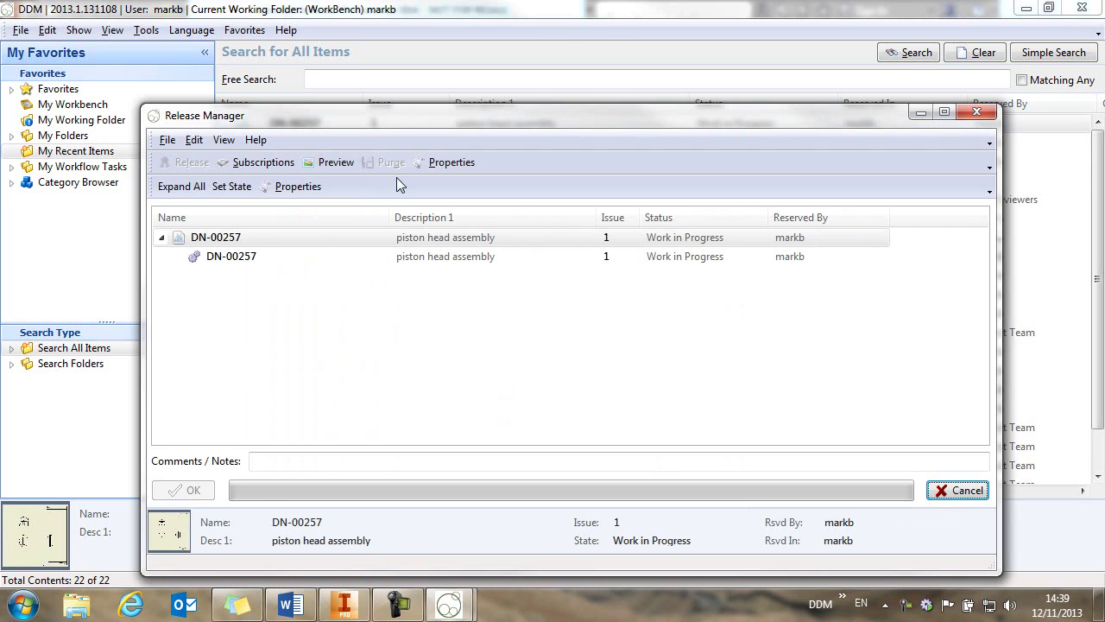
{"action": "left_click", "coordinate": [182, 186]}
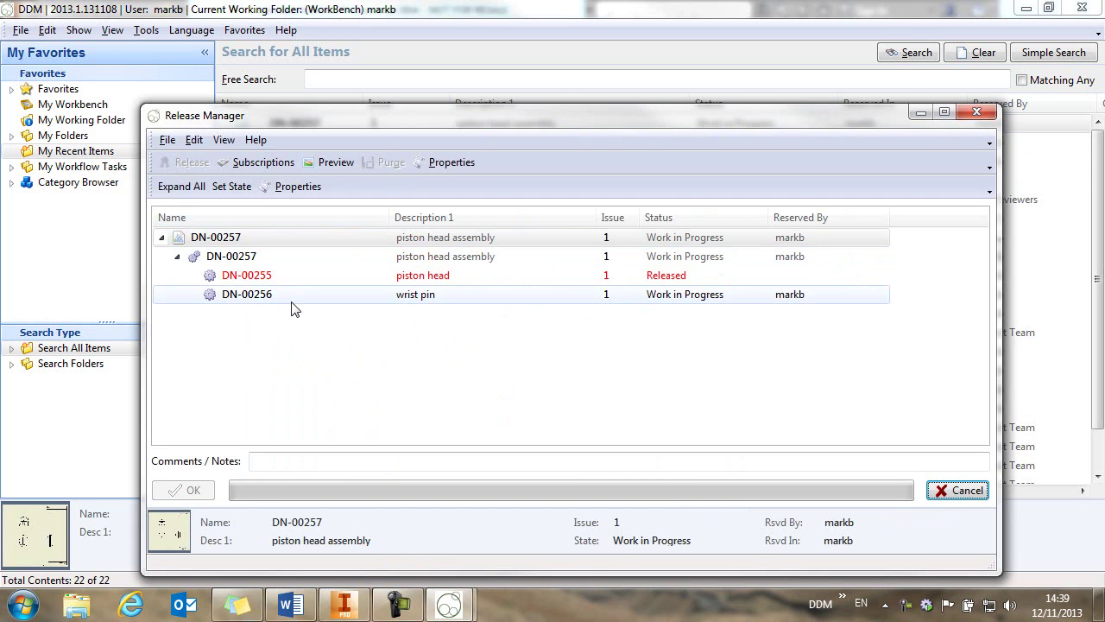
{"action": "key", "text": "ctrl+a"}
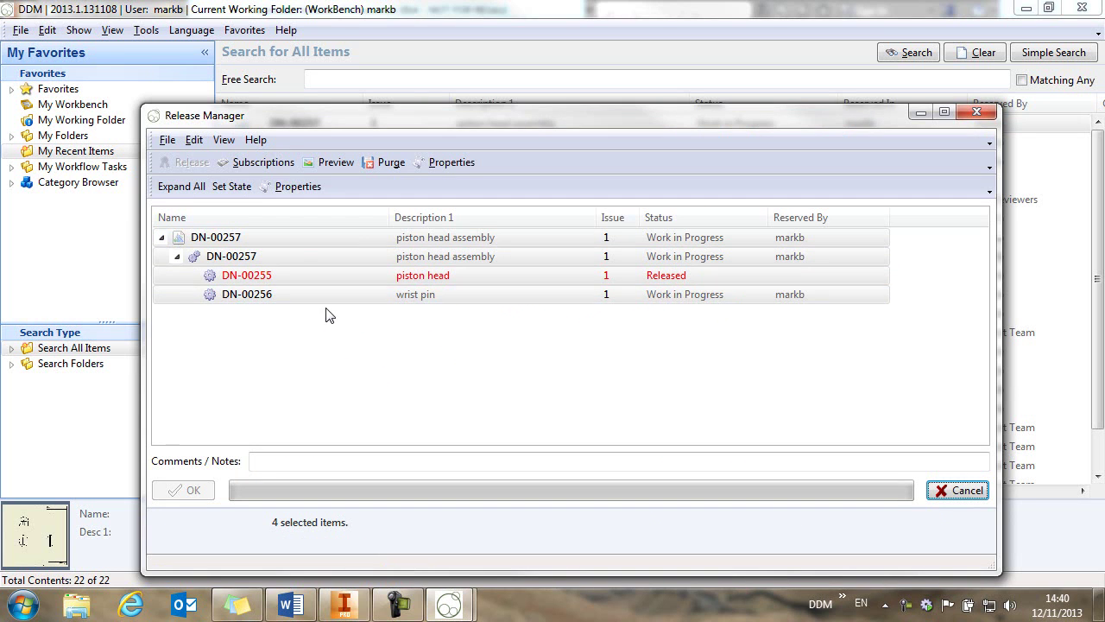
{"action": "left_click", "coordinate": [232, 186]}
{"action": "left_click", "coordinate": [271, 140]}
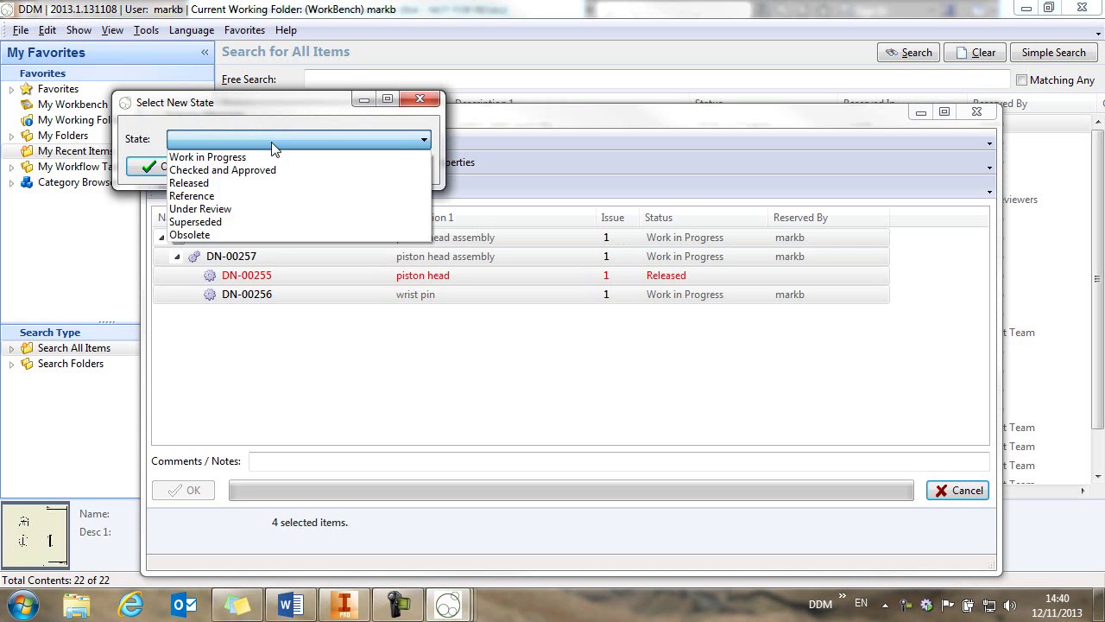
{"action": "left_click", "coordinate": [218, 183]}
{"action": "left_click", "coordinate": [166, 167]}
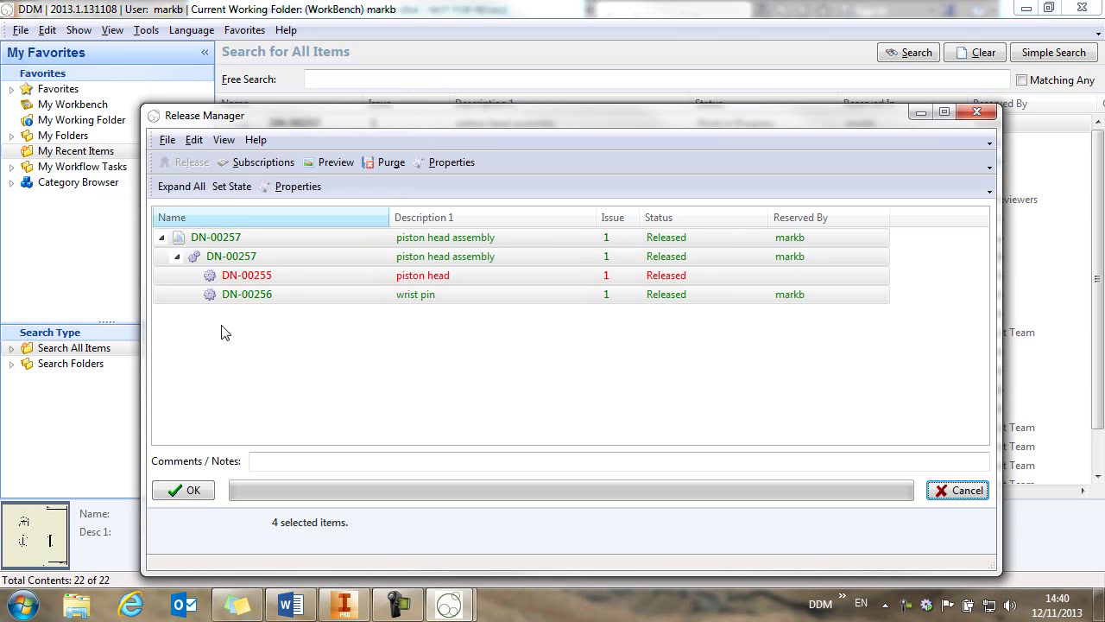
- Add the release comment "released for manufacture" and carry out the release
{"action": "left_click", "coordinate": [295, 462]}
{"action": "type", "text": "released for manufacture"}
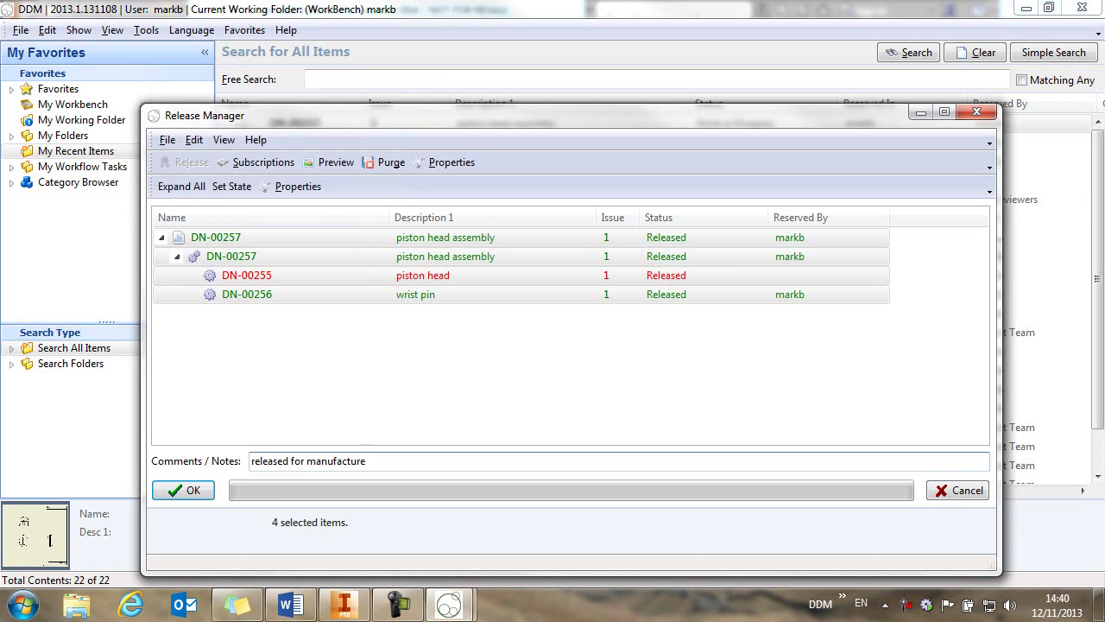
{"action": "left_click", "coordinate": [185, 491]}
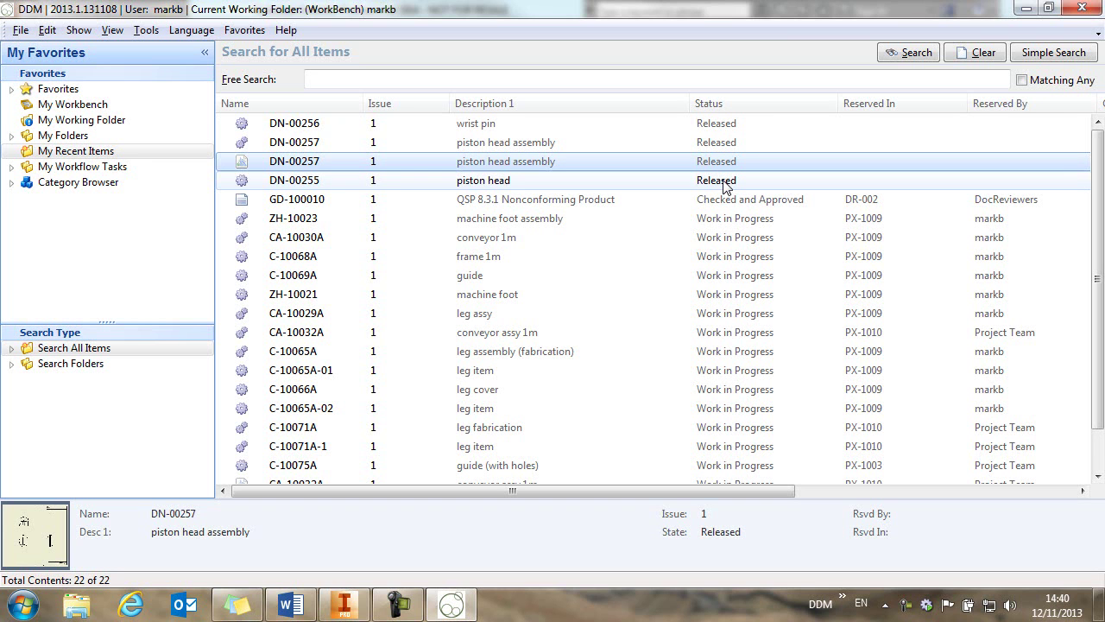
- Load the released piston head assembly DN-00257 and its parts as stored into Inventor
{"action": "left_click", "coordinate": [319, 144]}
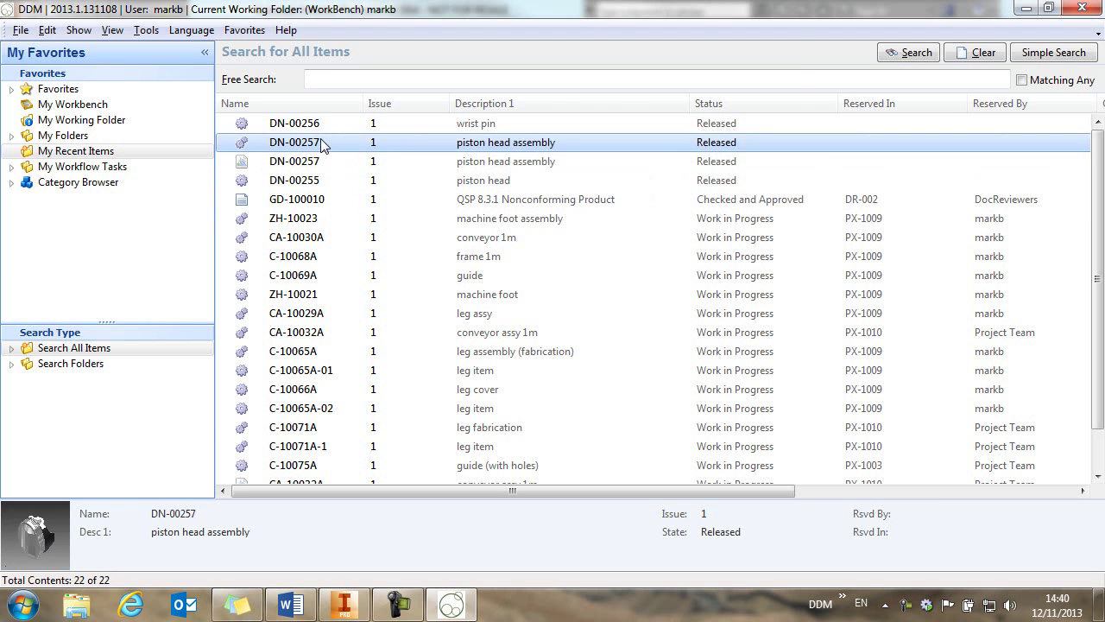
{"action": "double_click", "coordinate": [321, 143]}
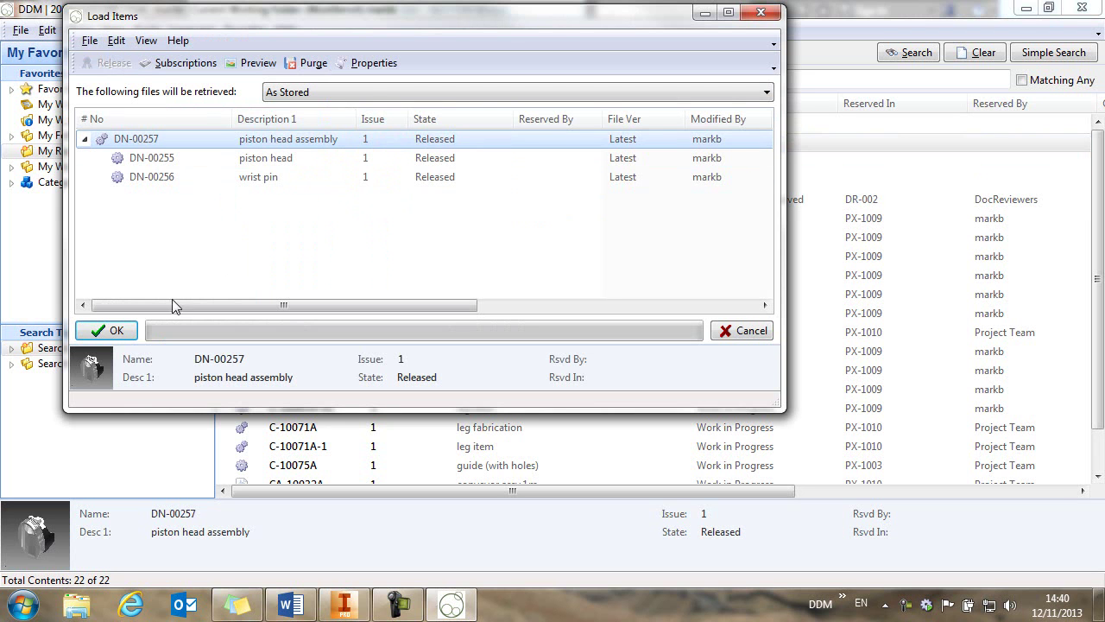
{"action": "left_click", "coordinate": [112, 329]}
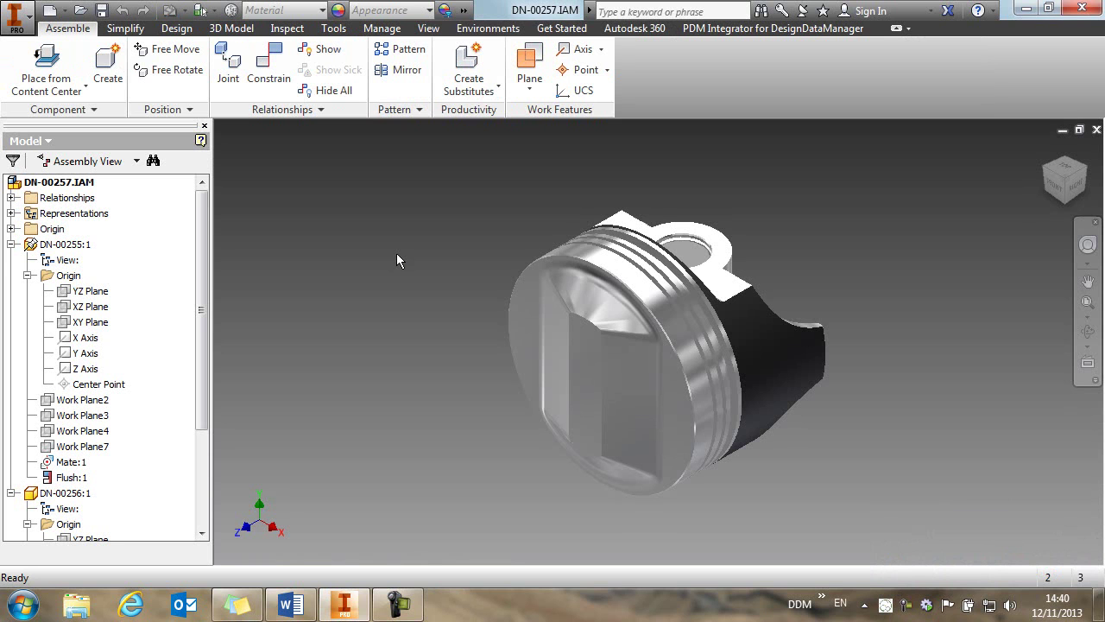
- Open the wrist pin part DN-00256 from the assembly in its own window
{"action": "left_click", "coordinate": [11, 244]}
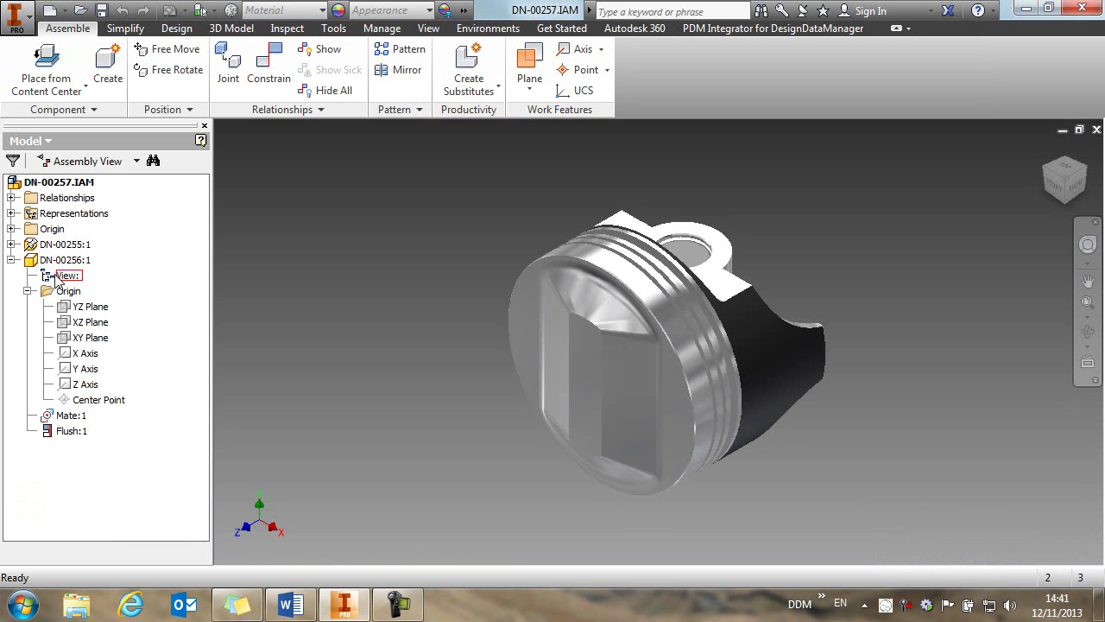
{"action": "left_click", "coordinate": [82, 261]}
{"action": "right_click", "coordinate": [83, 265]}
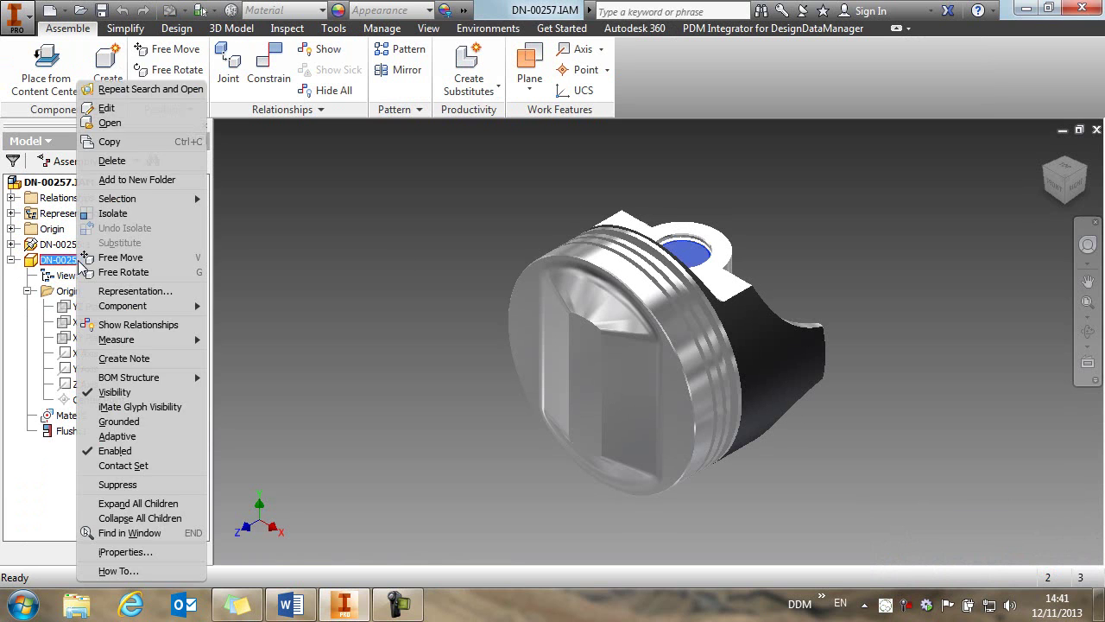
{"action": "left_click", "coordinate": [122, 130]}
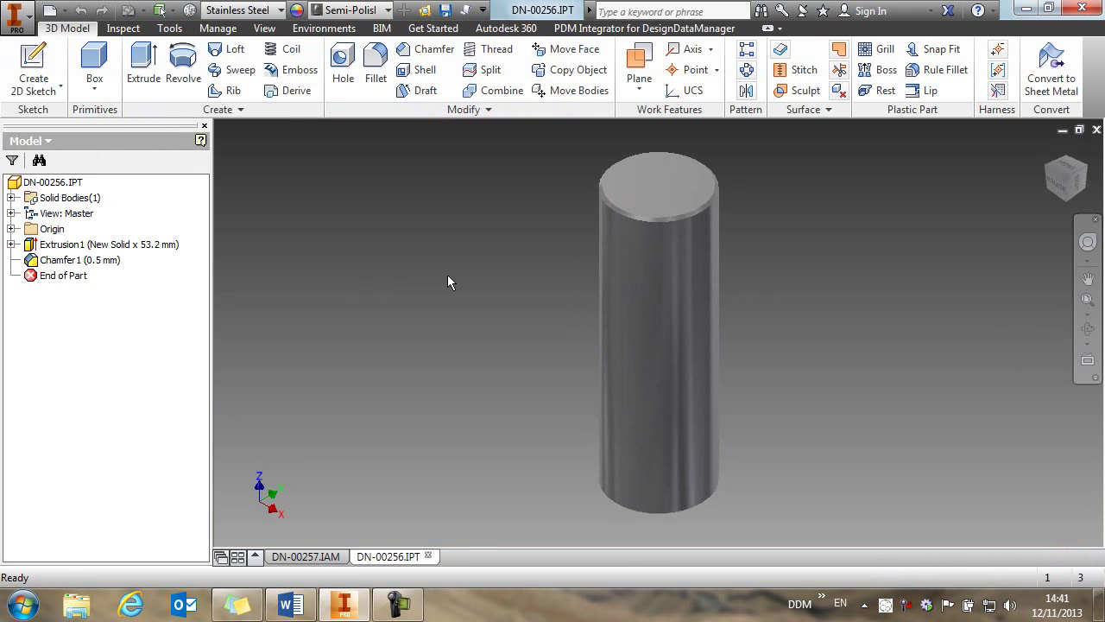
- Add a concentric 11 mm diameter hole through all of the wrist pin from its end face
{"action": "left_click", "coordinate": [344, 65]}
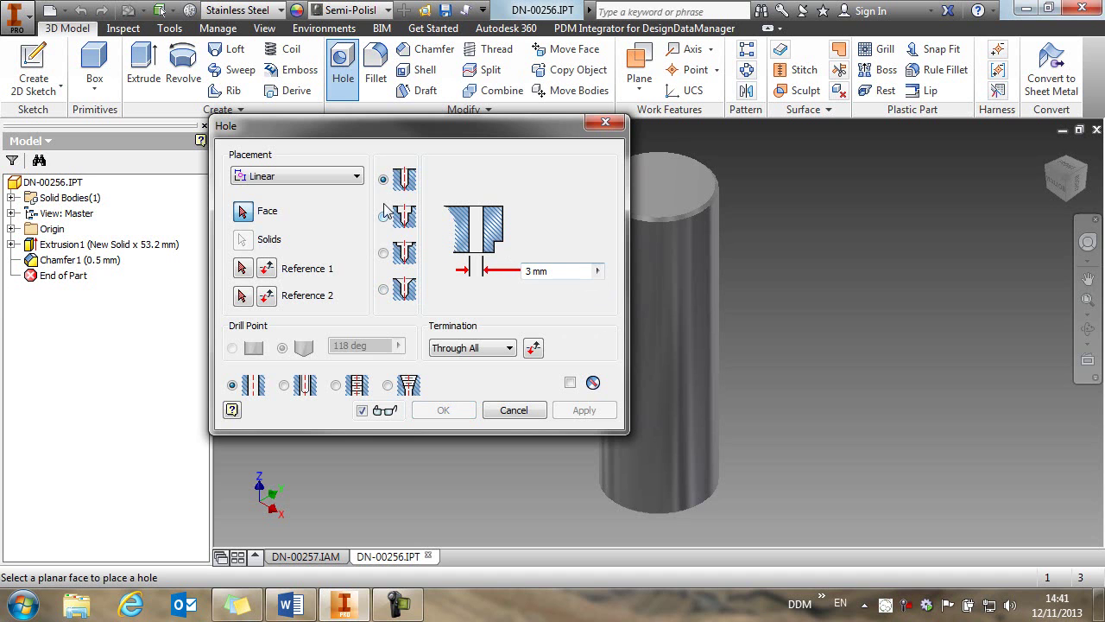
{"action": "left_click", "coordinate": [356, 177]}
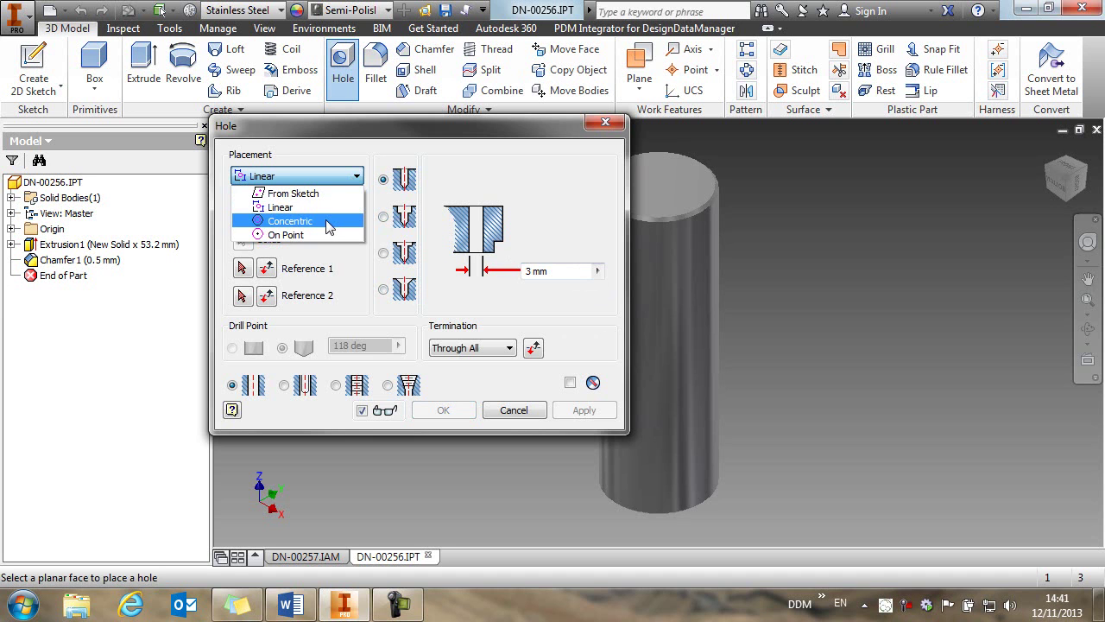
{"action": "left_click", "coordinate": [328, 222]}
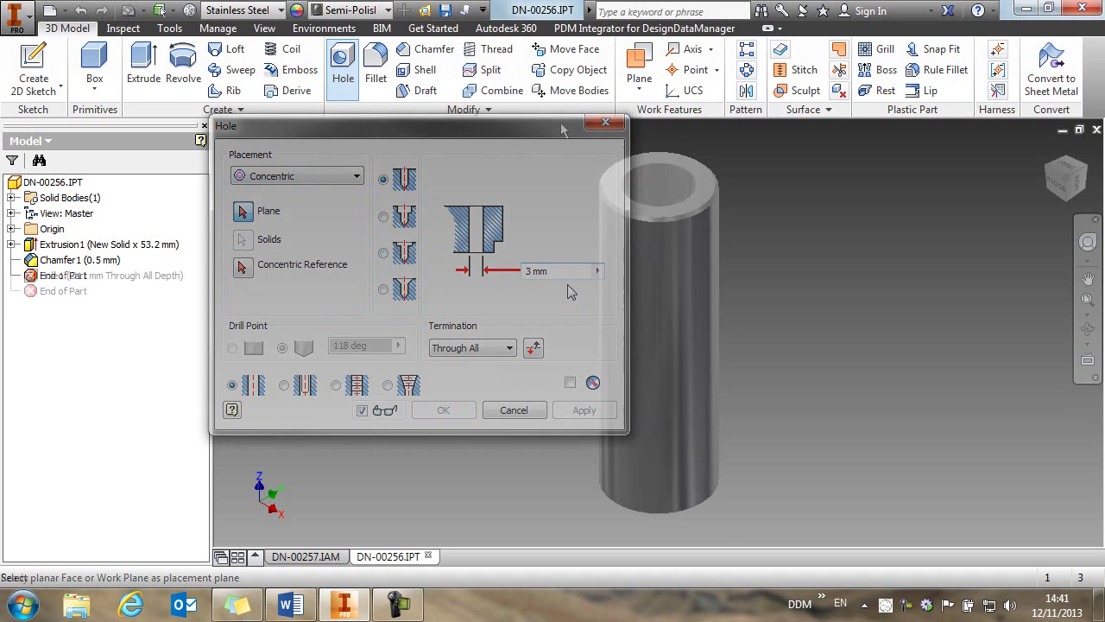
- Check the wrist pin's DesignDataManager properties for its release status and close them
{"action": "left_click", "coordinate": [647, 28]}
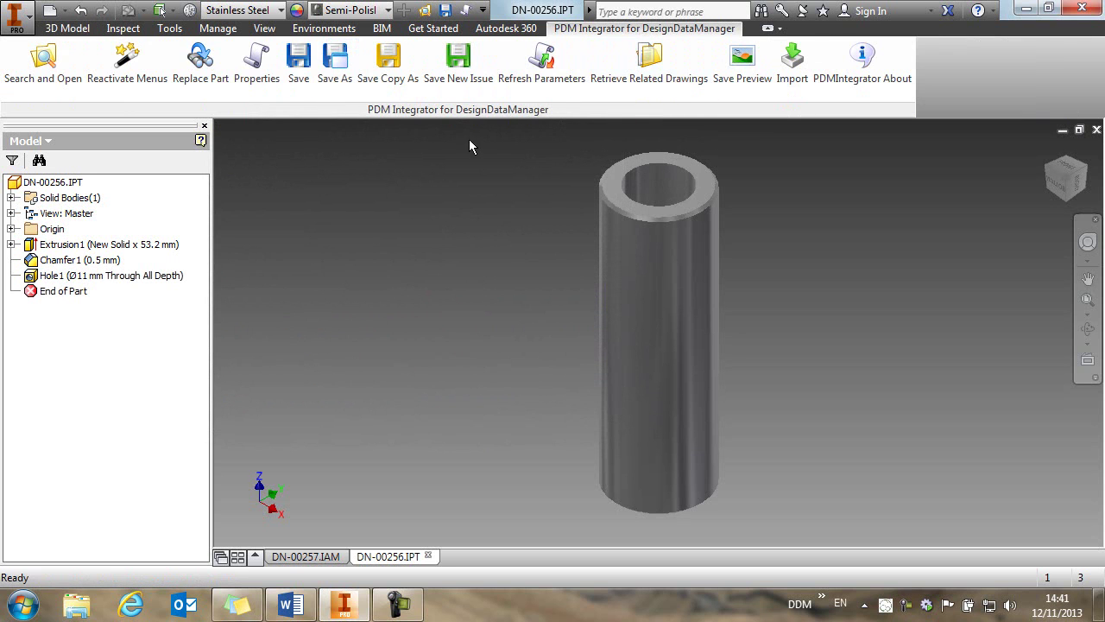
{"action": "left_click", "coordinate": [252, 69]}
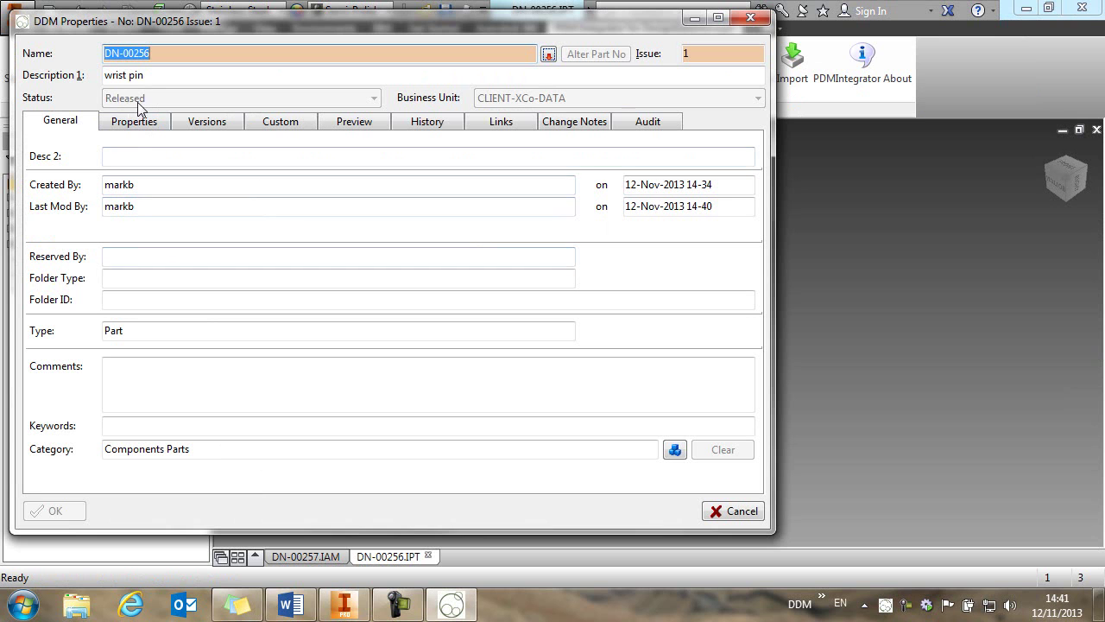
{"action": "left_click", "coordinate": [735, 514]}
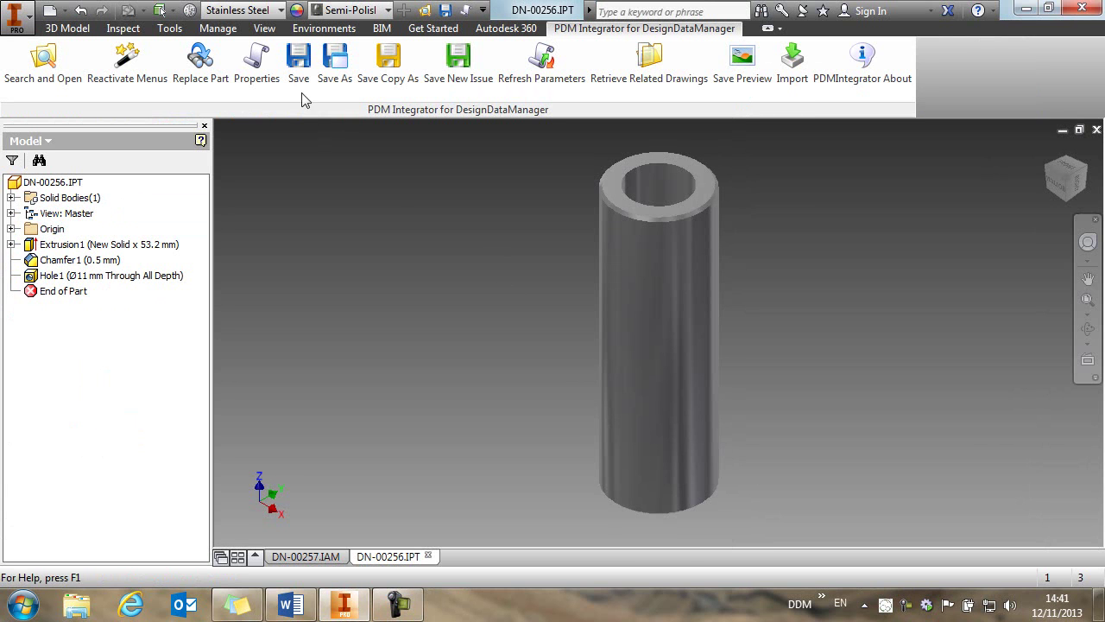
- Save the bored pin as a new DesignDataManager part, including related drawings, with a generated number and the description "wrist pin with centre bore"
{"action": "left_click", "coordinate": [336, 64]}
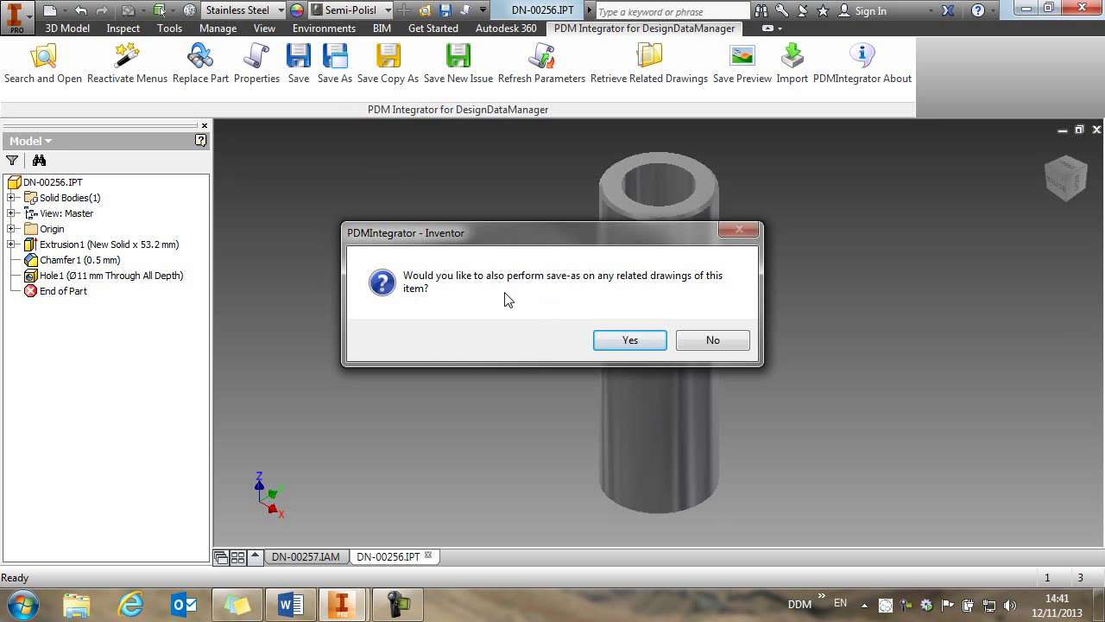
{"action": "left_click", "coordinate": [631, 340]}
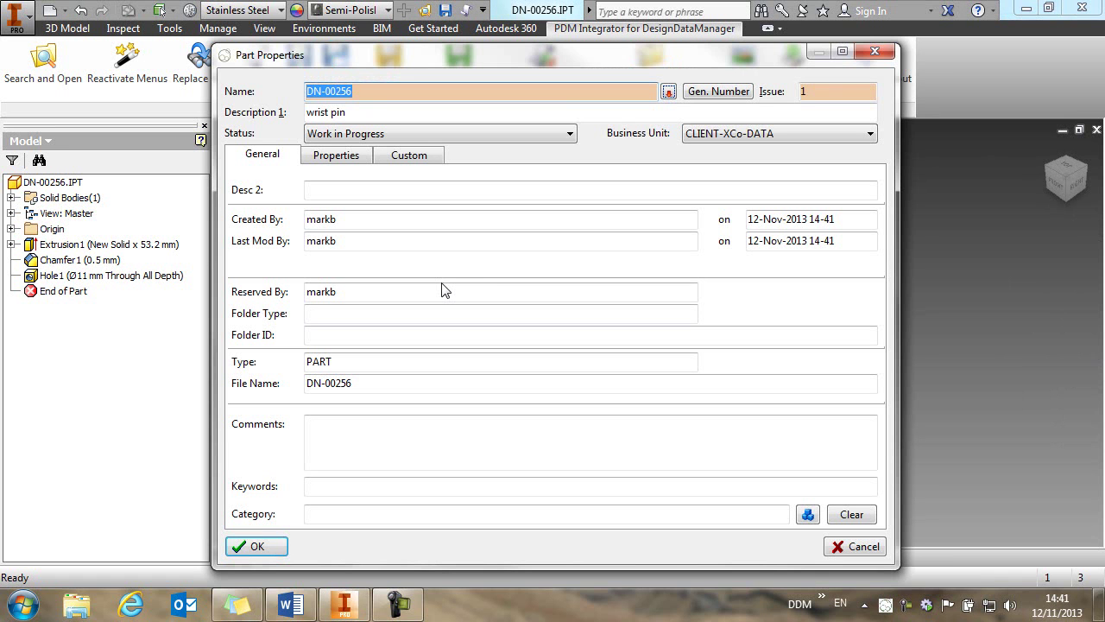
{"action": "left_click", "coordinate": [728, 91]}
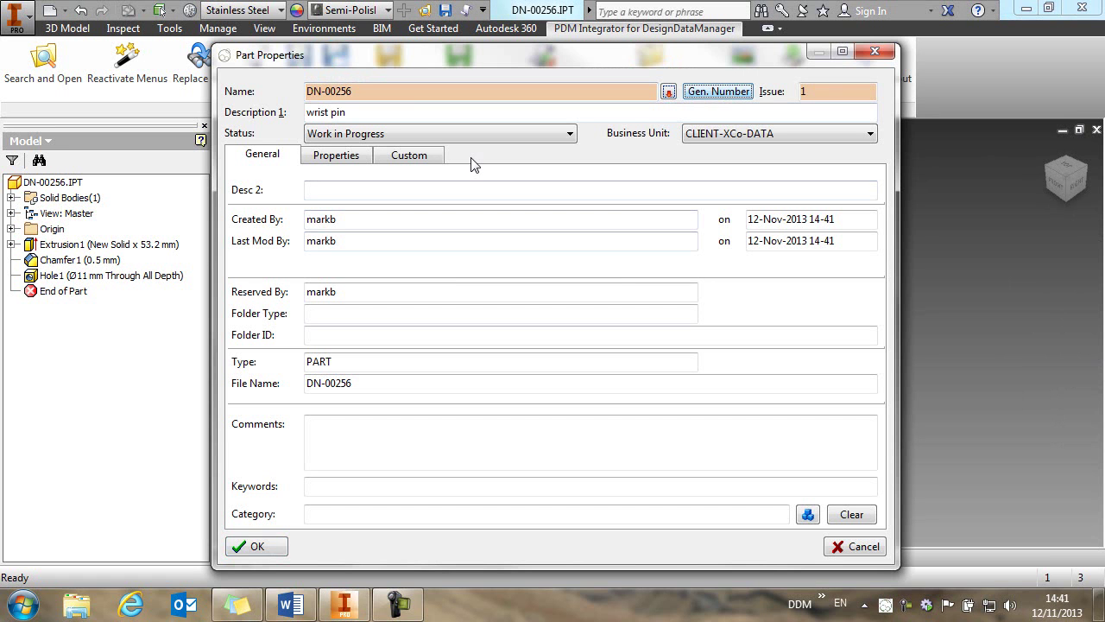
{"action": "left_click", "coordinate": [370, 113]}
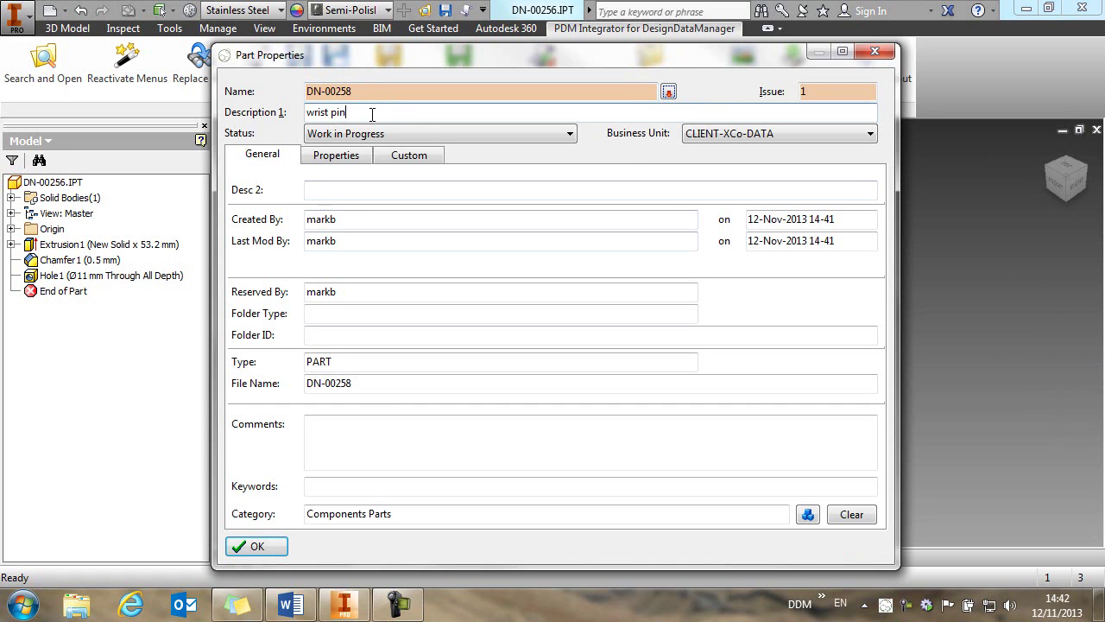
{"action": "type", "text": "with centre bore"}
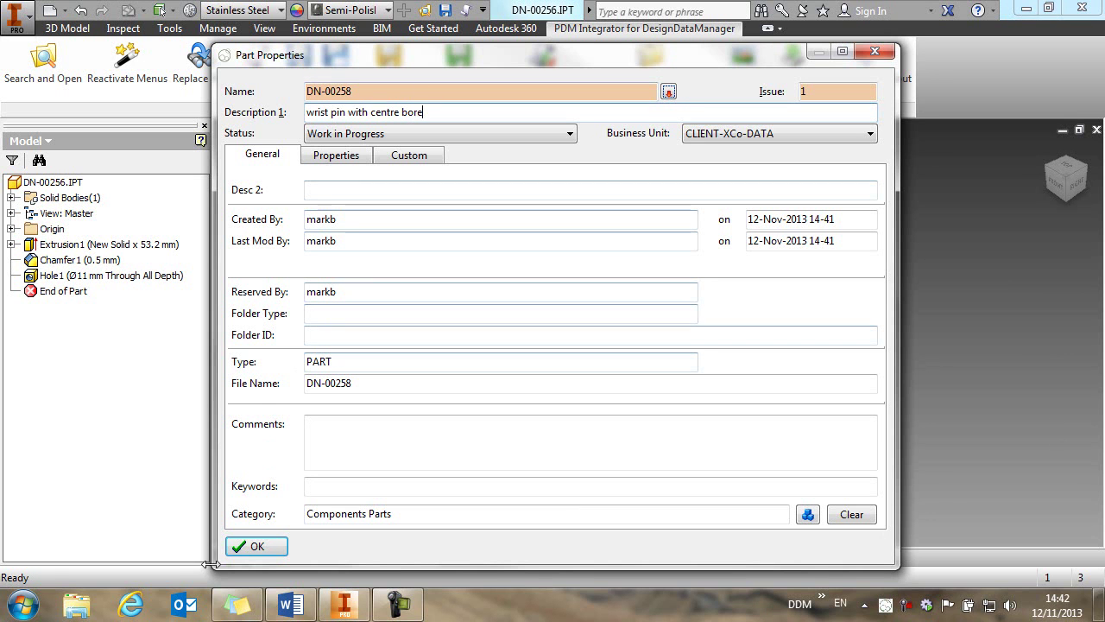
{"action": "left_click", "coordinate": [270, 553]}
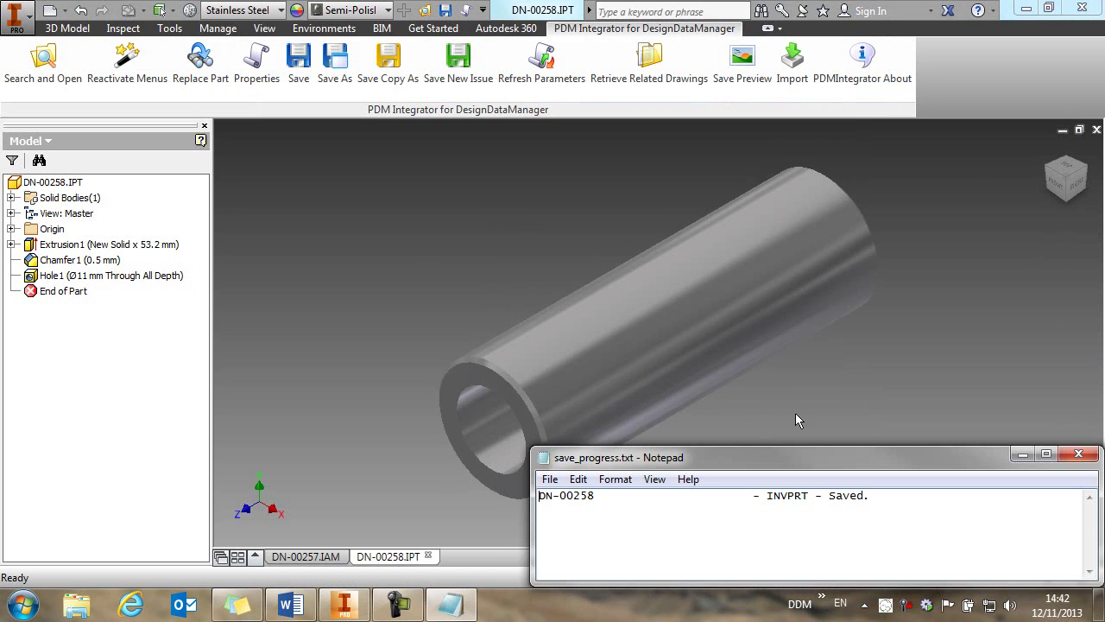
{"action": "left_click", "coordinate": [1078, 454]}
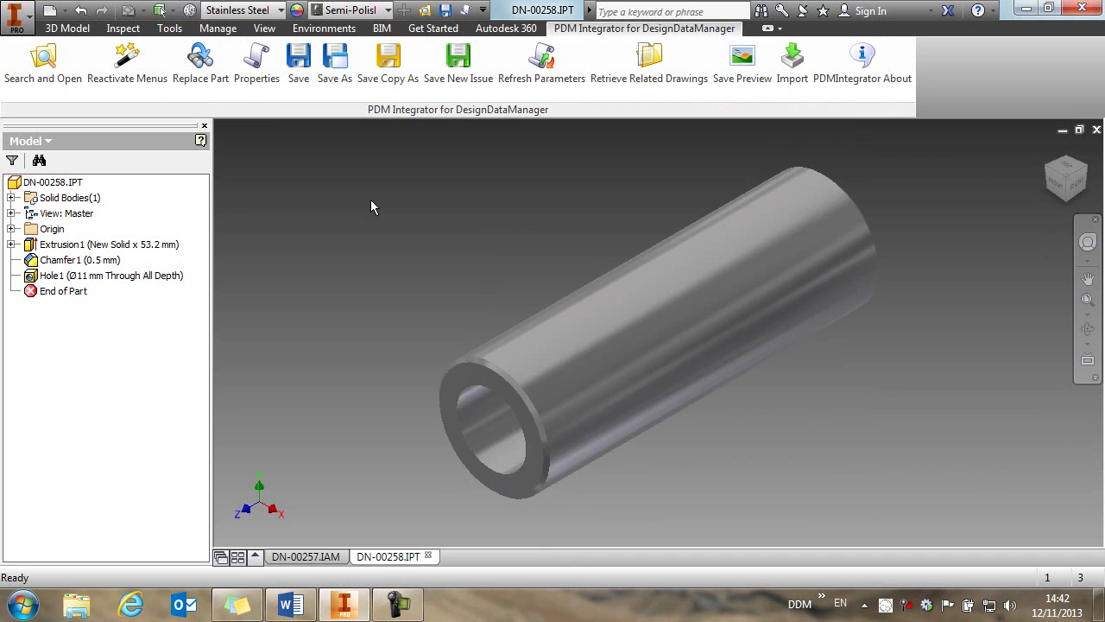
- Return to the assembly DN-00257 and inspect the bored wrist pin inside the piston head
{"action": "left_click", "coordinate": [307, 557]}
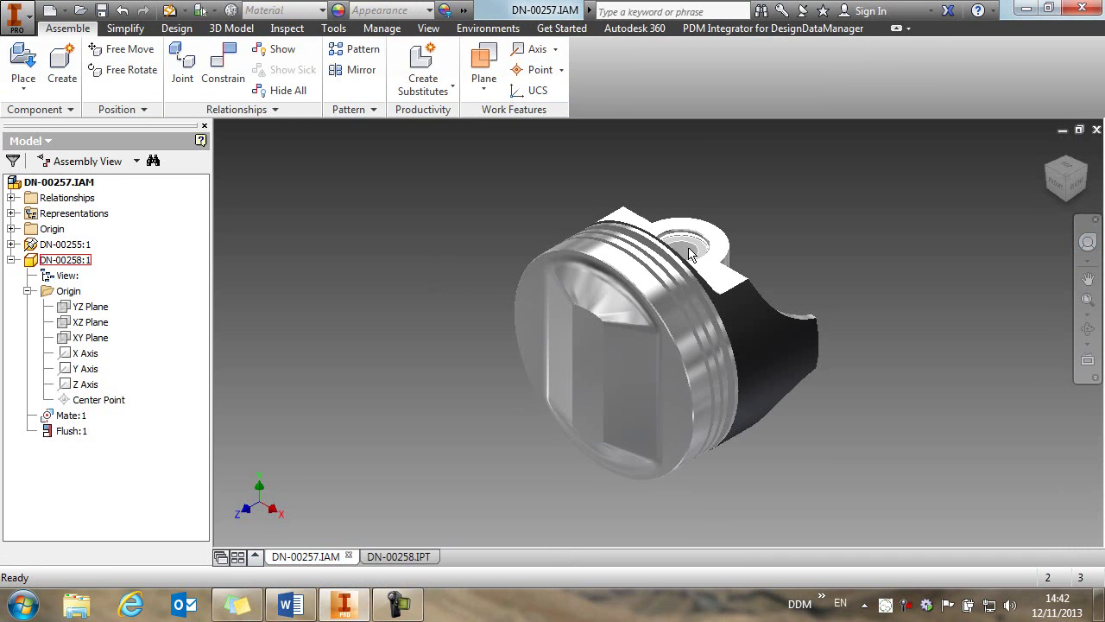
{"action": "mouse_move", "coordinate": [691, 255]}
{"action": "middle_click_drag", "start_coordinate": [711, 287], "coordinate": [518, 227], "text": "shift"}
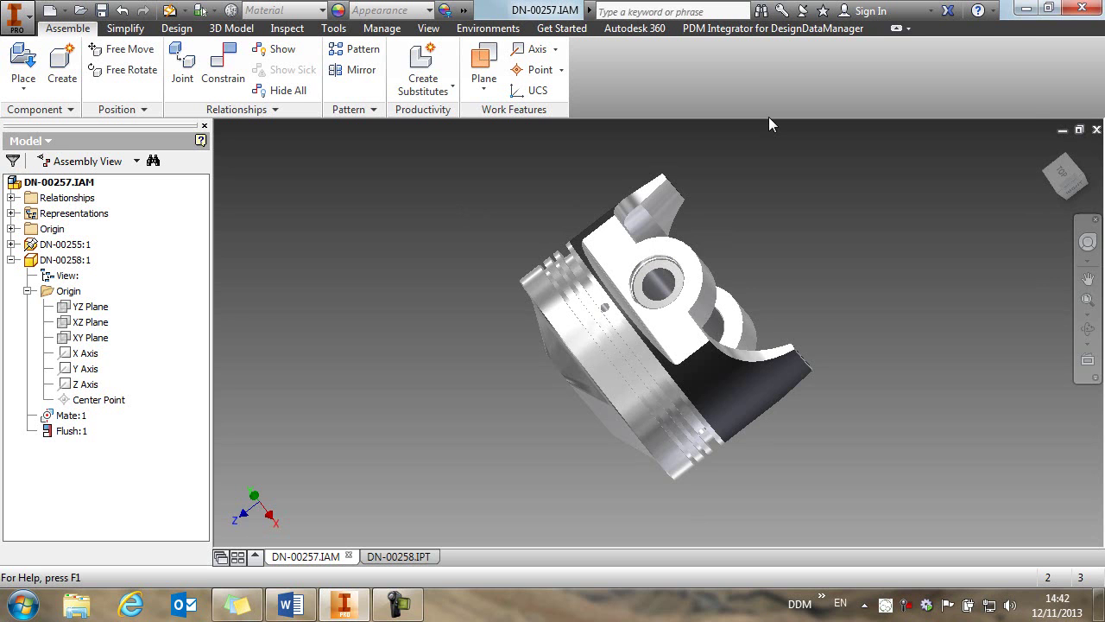
- Retrieve the drawing related to the piston head assembly and accept its current component state
{"action": "left_click", "coordinate": [759, 28]}
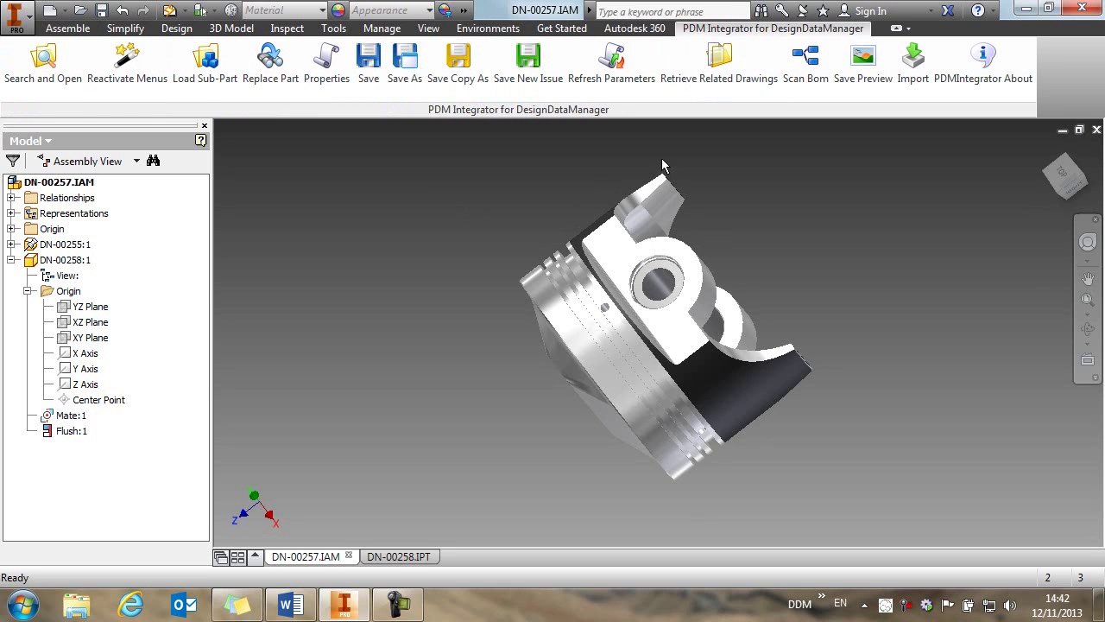
{"action": "left_click", "coordinate": [722, 66]}
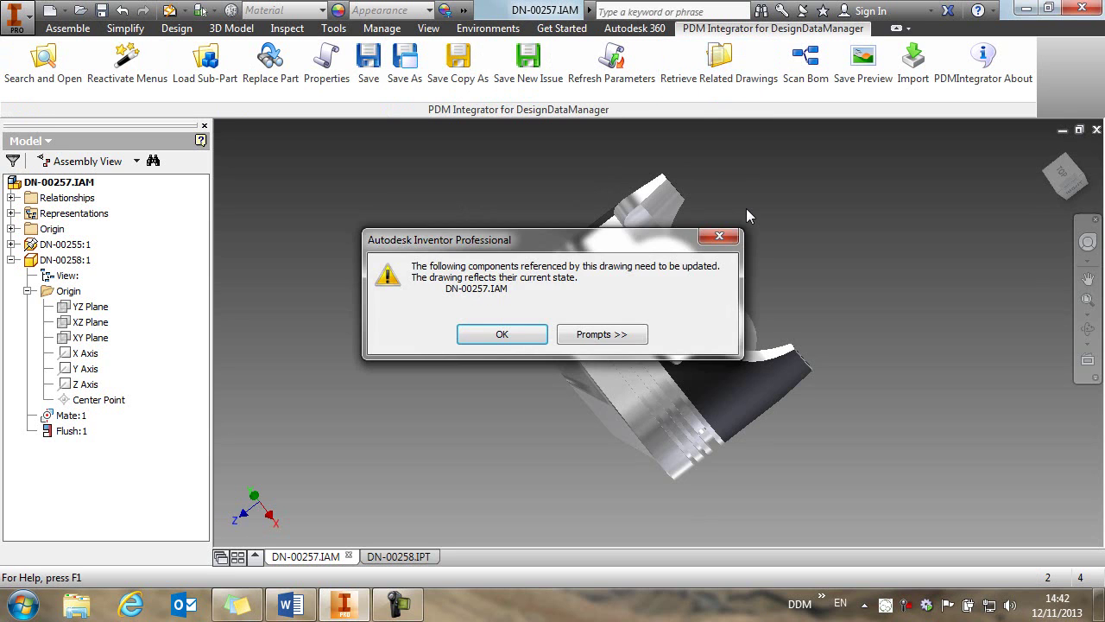
{"action": "left_click", "coordinate": [518, 335]}
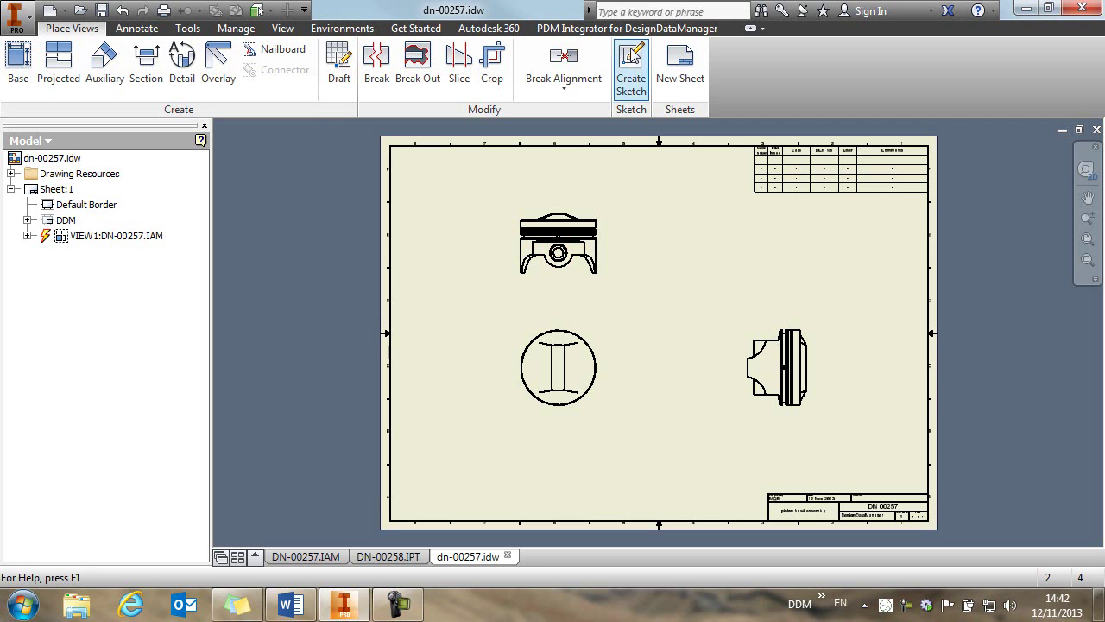
- Start a new issue of the drawing and raise both drawing and assembly DN-00257 to issue 2
{"action": "left_click", "coordinate": [615, 29]}
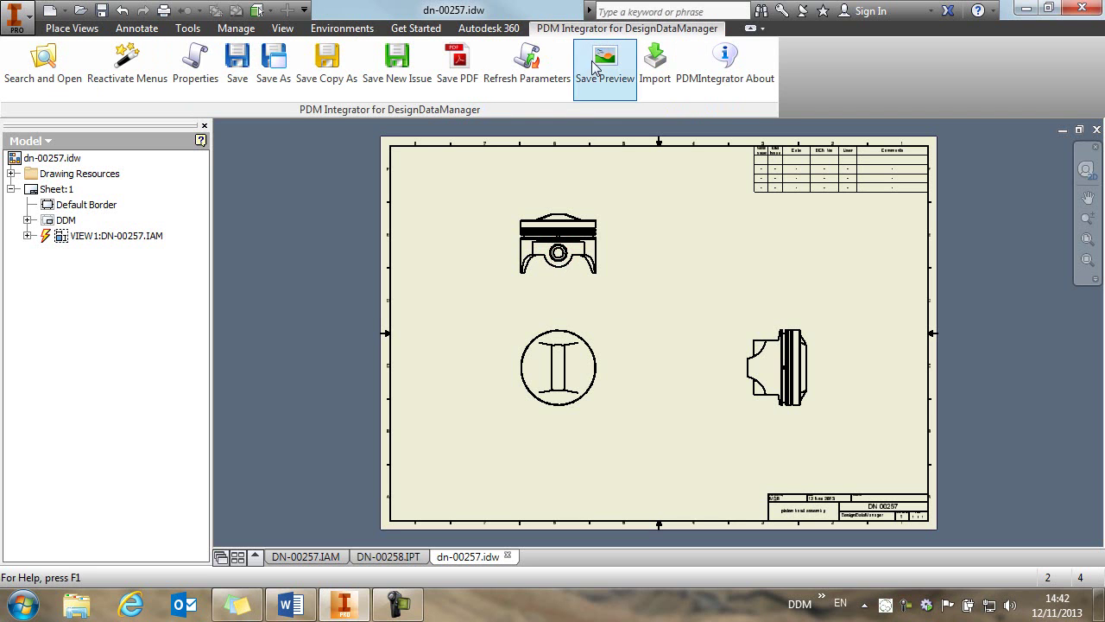
{"action": "left_click", "coordinate": [399, 62]}
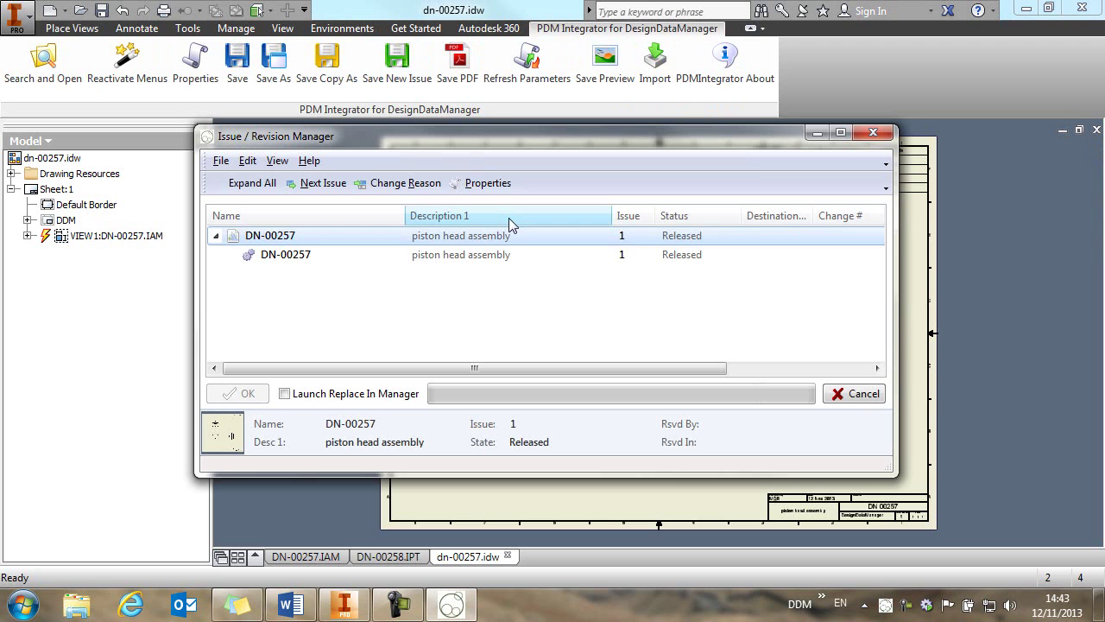
{"action": "left_click", "coordinate": [325, 257], "text": "shift"}
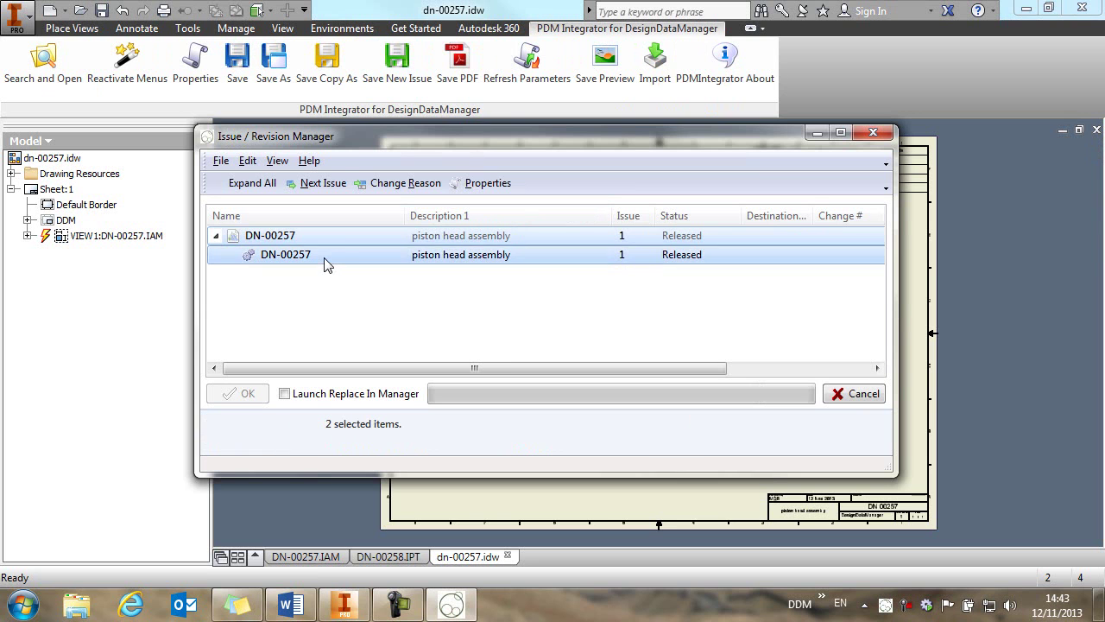
{"action": "left_click", "coordinate": [318, 183]}
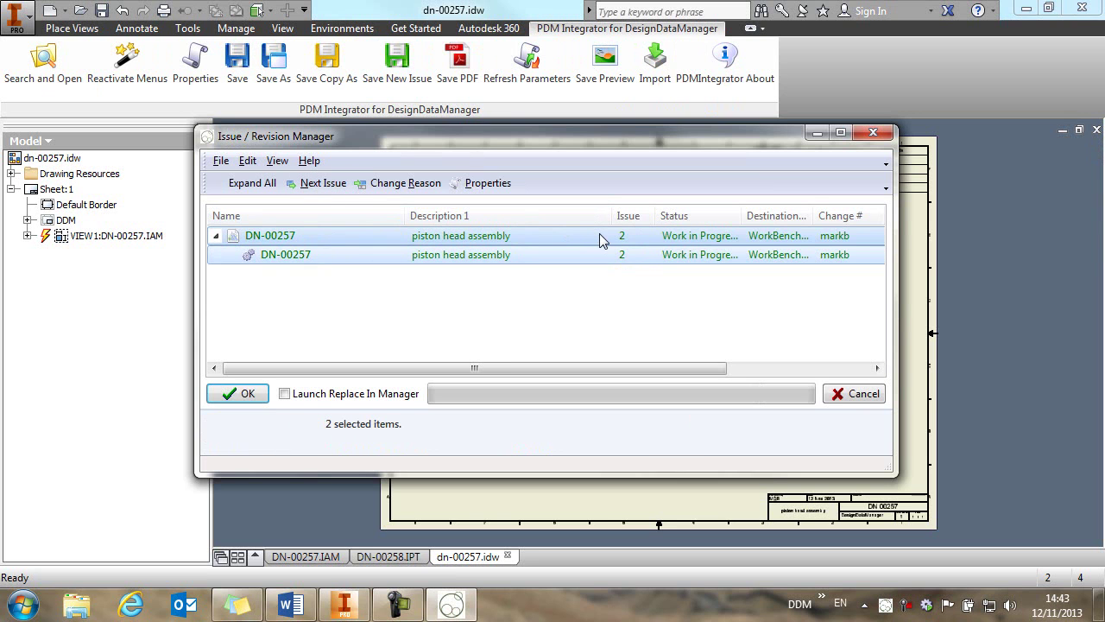
- Set the change reason's change number to CO-2013 and its ECN description to "modified wrist pin"
{"action": "left_click", "coordinate": [416, 184]}
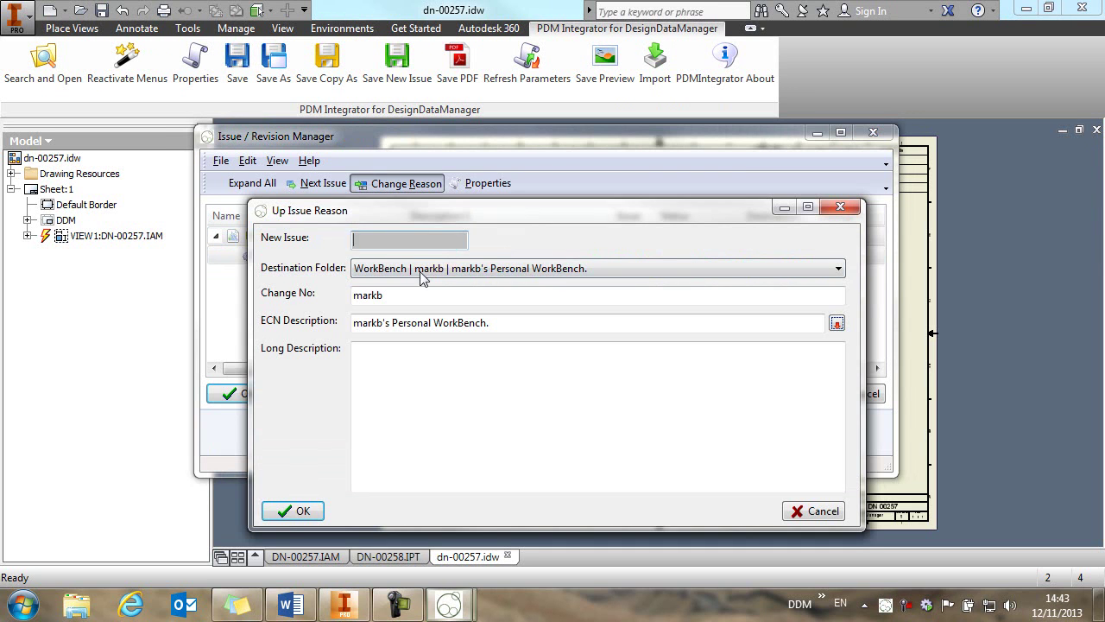
{"action": "double_click", "coordinate": [423, 291]}
{"action": "type", "text": "CO-2013"}
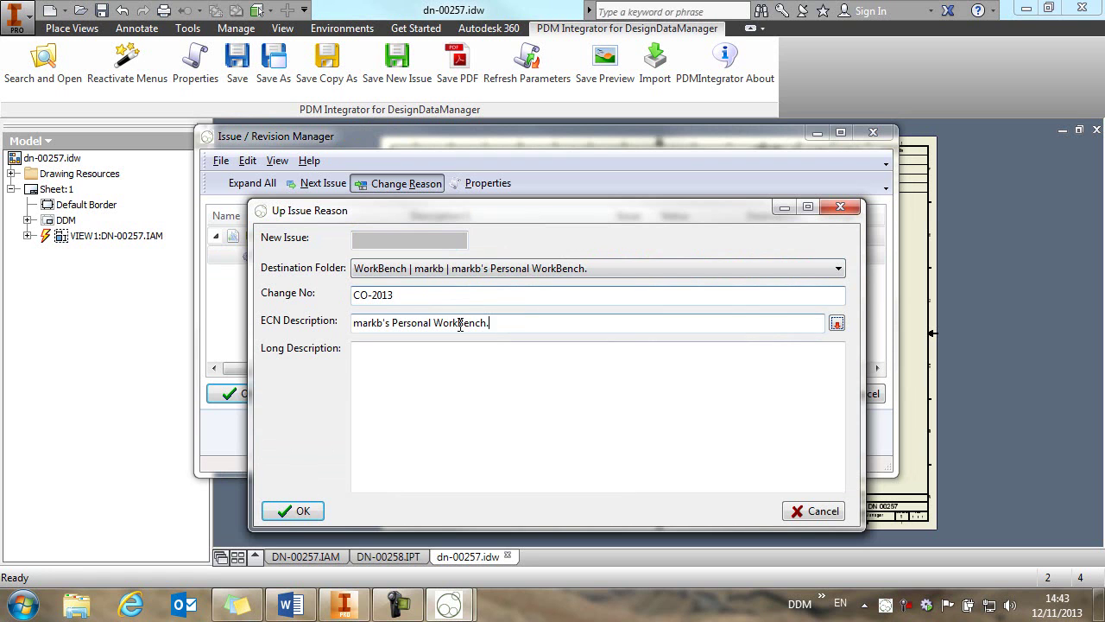
{"action": "left_click_drag", "start_coordinate": [508, 325], "coordinate": [335, 323]}
{"action": "type", "text": "modified wrist pin"}
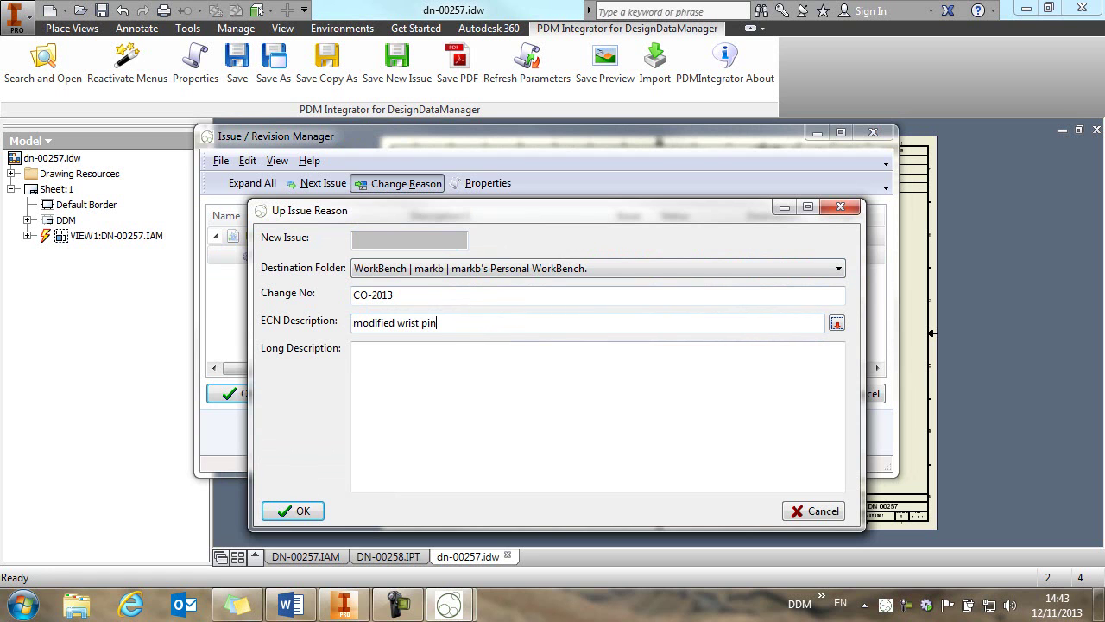
- Enter the long description "modified wrist pin - 11mm dia centre bore added" and save the new issue
{"action": "left_click", "coordinate": [472, 347]}
{"action": "type", "text": "modified wrist pin"}
{"action": "type", "text": "- 1"}
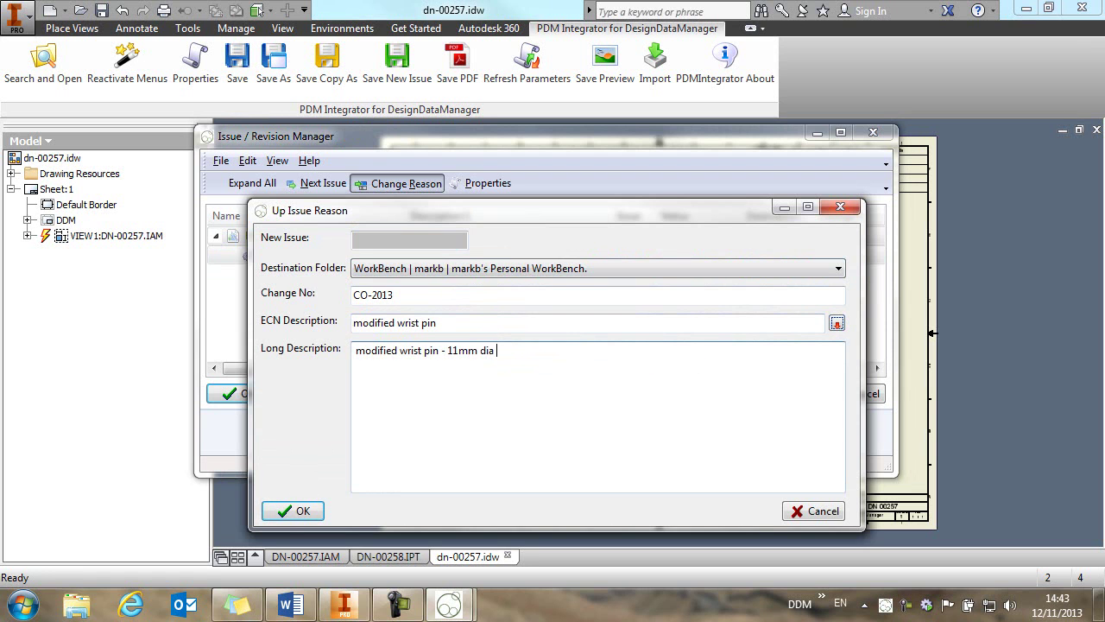
{"action": "type", "text": "1mm dia centre bore added"}
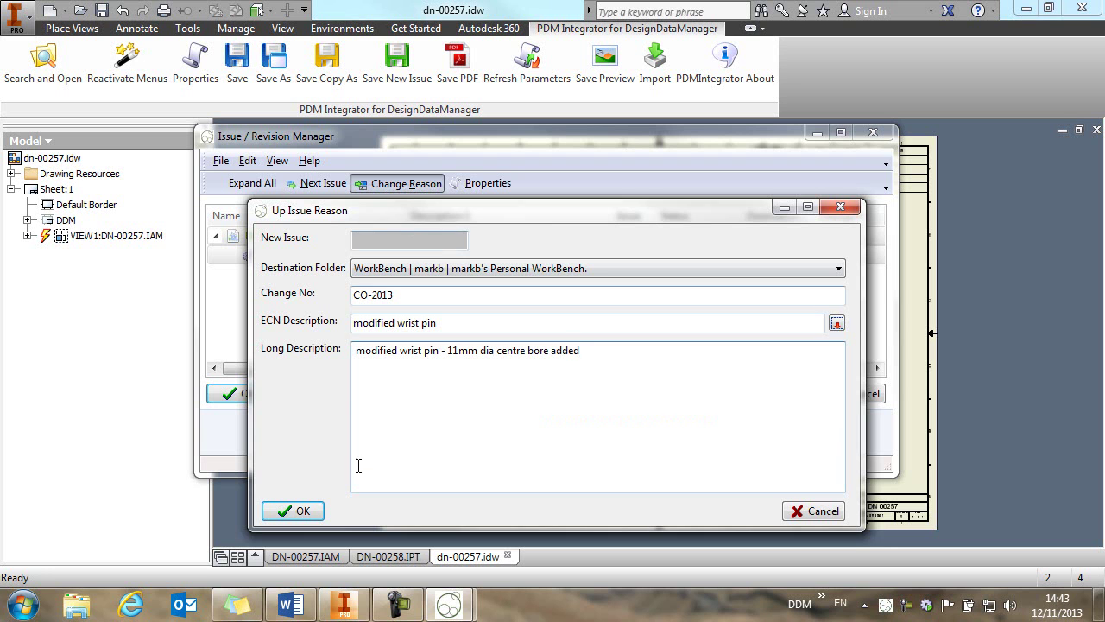
{"action": "left_click", "coordinate": [296, 510]}
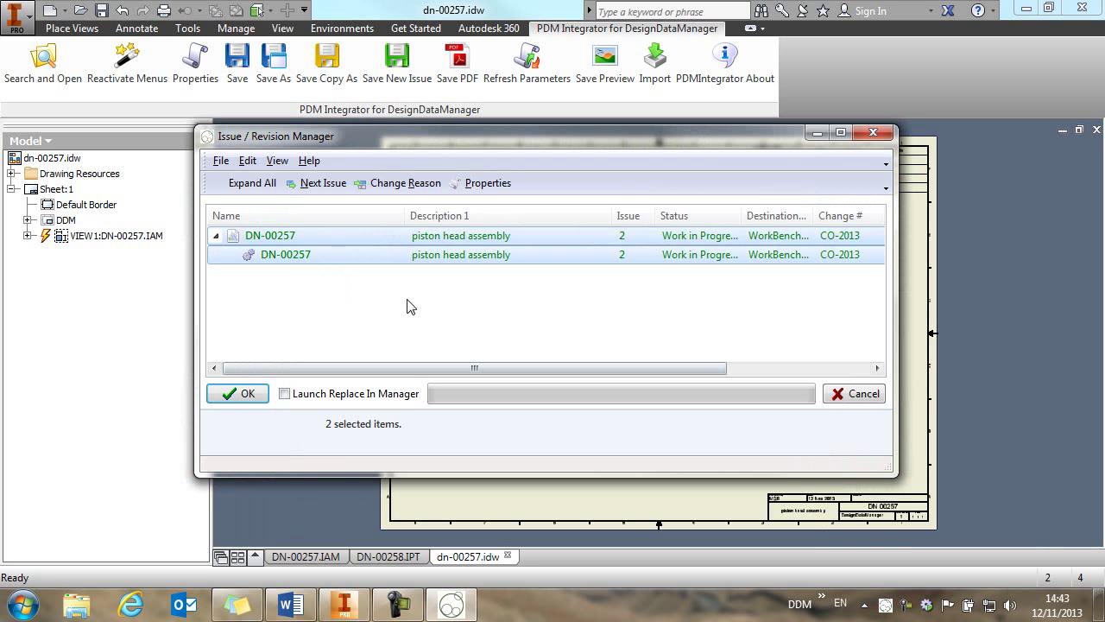
{"action": "left_click", "coordinate": [247, 393]}
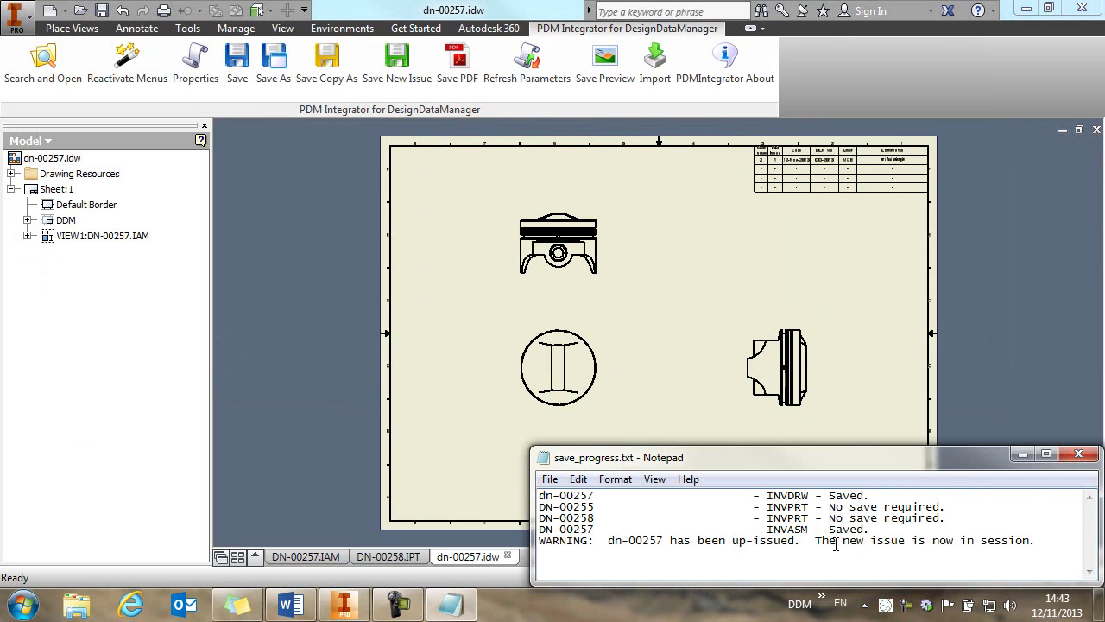
- Close the save progress report and examine the drawing's title block and revision table
{"action": "left_click", "coordinate": [1078, 453]}
{"action": "mouse_move", "coordinate": [733, 385]}
{"action": "middle_mouse_down"}
{"action": "mouse_move", "coordinate": [679, 328]}
{"action": "mouse_move", "coordinate": [683, 284]}
{"action": "middle_mouse_up"}
{"action": "scroll", "coordinate": [683, 284], "scroll_direction": "up", "scroll_amount": 5}
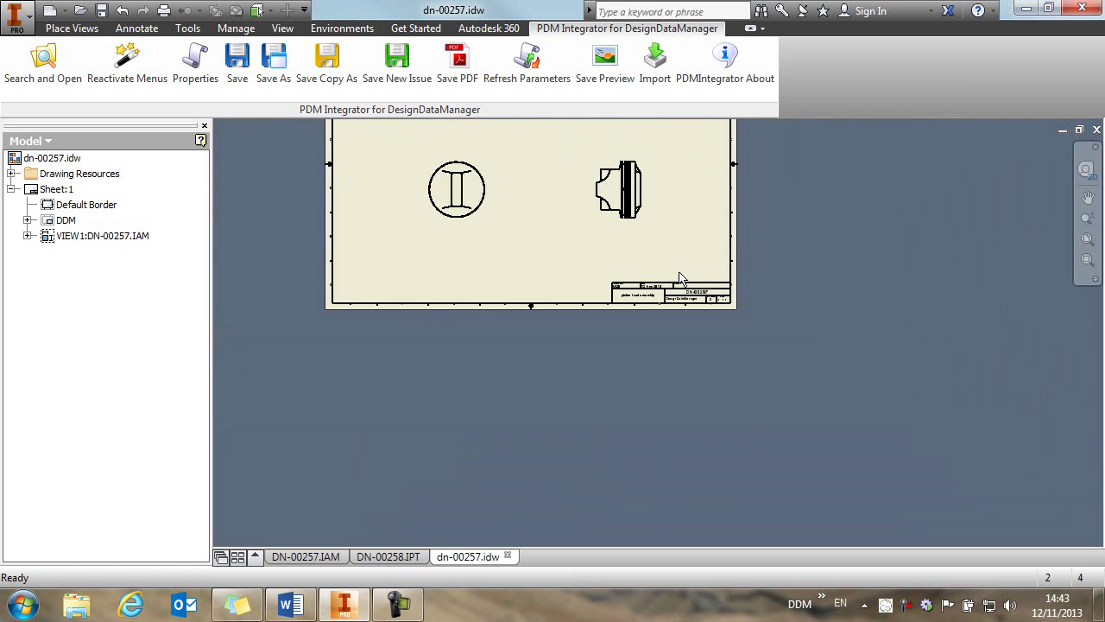
{"action": "scroll", "coordinate": [681, 279], "scroll_direction": "down", "scroll_amount": 5}
{"action": "mouse_move", "coordinate": [679, 179]}
{"action": "middle_mouse_down"}
{"action": "mouse_move", "coordinate": [646, 327]}
{"action": "mouse_move", "coordinate": [665, 355]}
{"action": "mouse_move", "coordinate": [687, 356]}
{"action": "middle_mouse_up"}
{"action": "scroll", "coordinate": [646, 308], "scroll_direction": "up", "scroll_amount": 5}
{"action": "scroll", "coordinate": [639, 311], "scroll_direction": "up", "scroll_amount": 3}
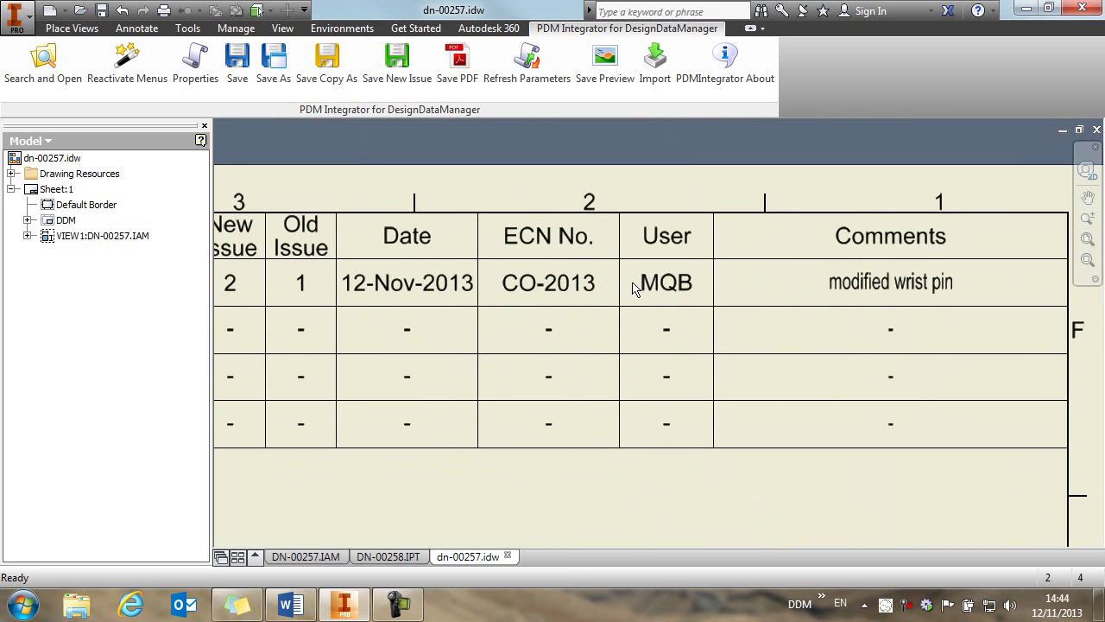
- Review the drawing's DDM properties, including its linked part structure and the details of the issue 2 change note
{"action": "left_click", "coordinate": [195, 65]}
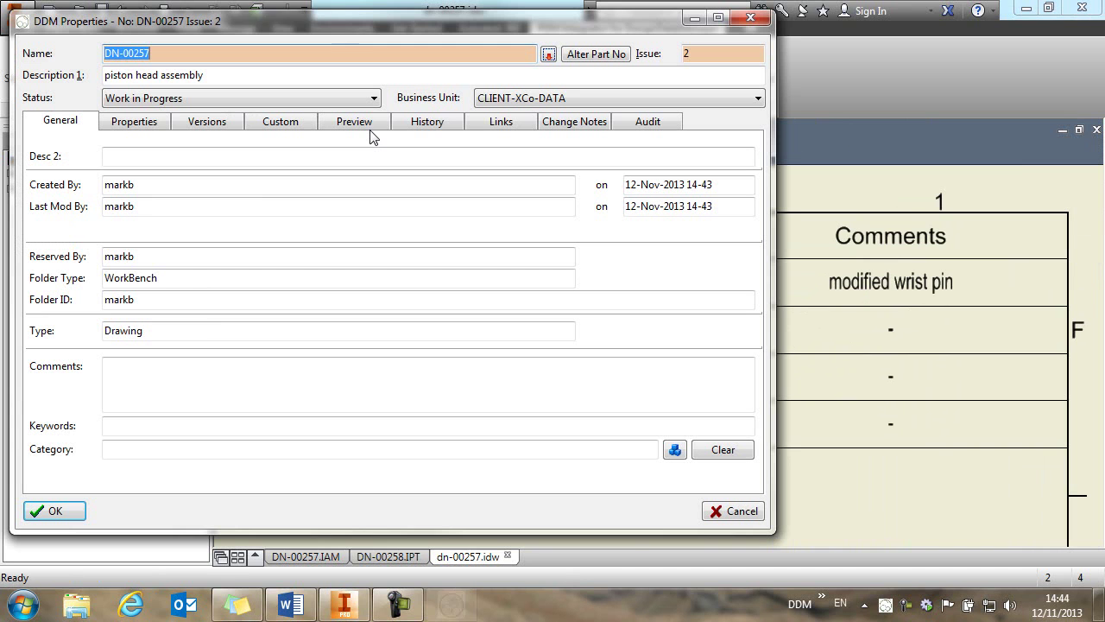
{"action": "left_click", "coordinate": [498, 123]}
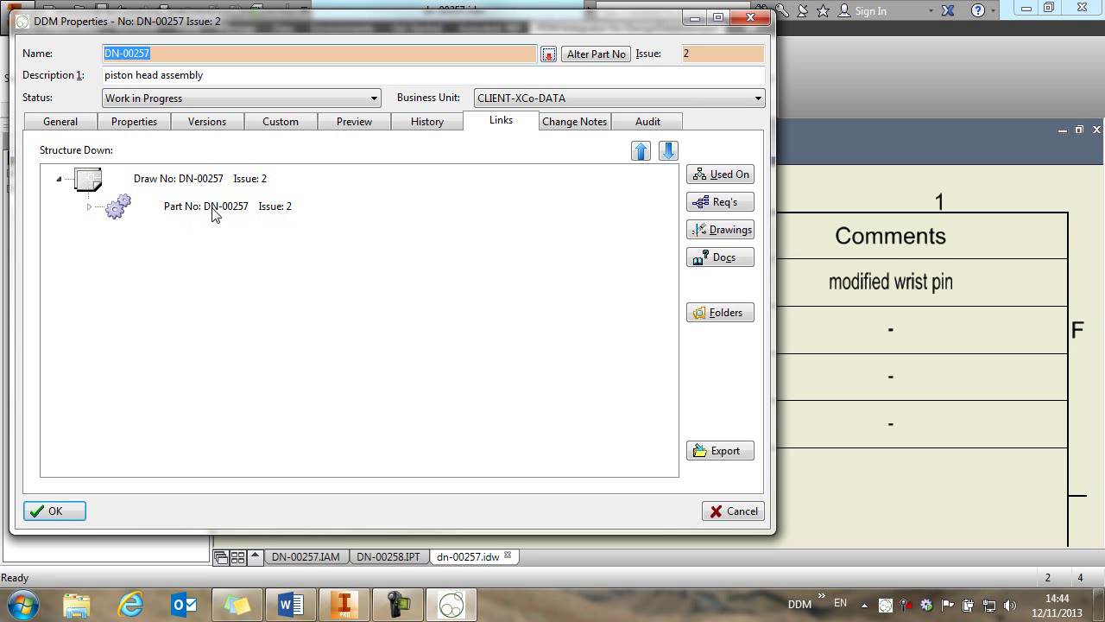
{"action": "left_click", "coordinate": [89, 207]}
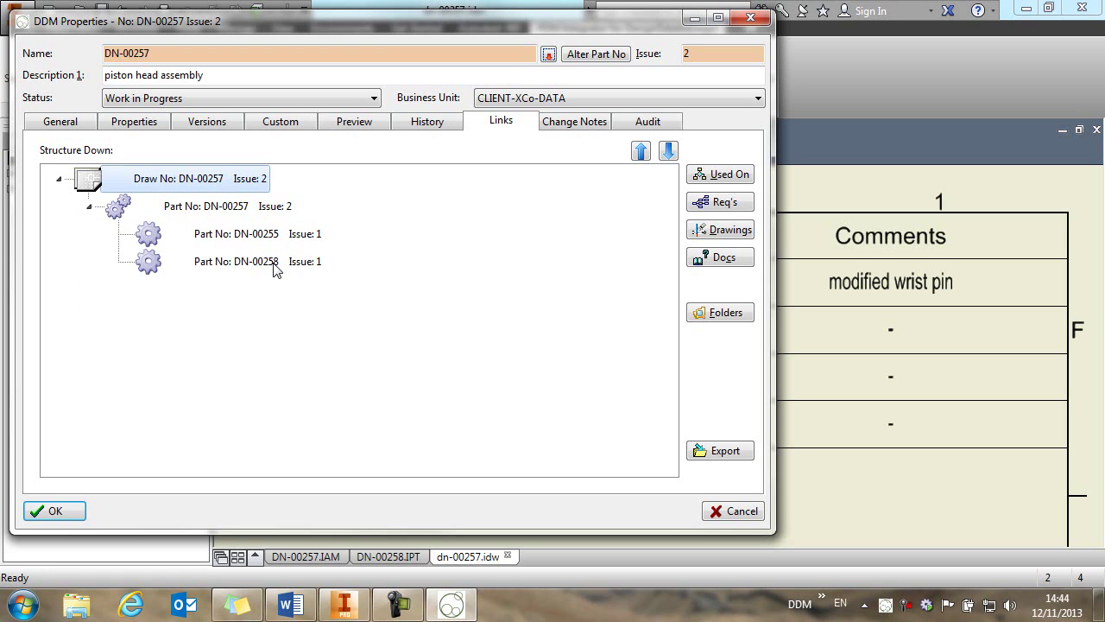
{"action": "left_click", "coordinate": [567, 125]}
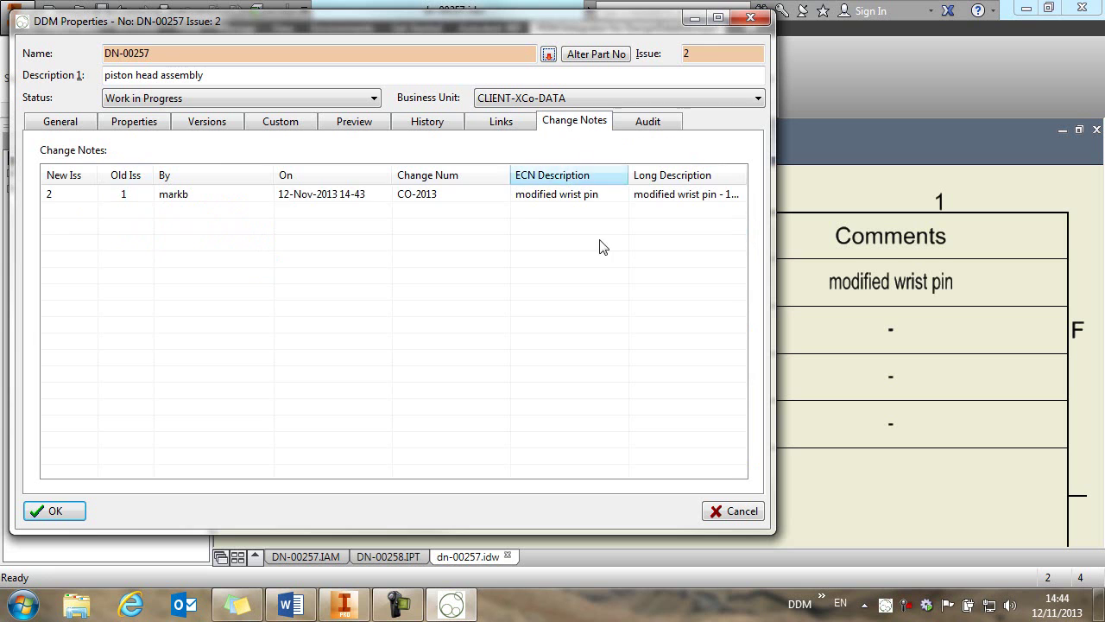
{"action": "double_click", "coordinate": [245, 199]}
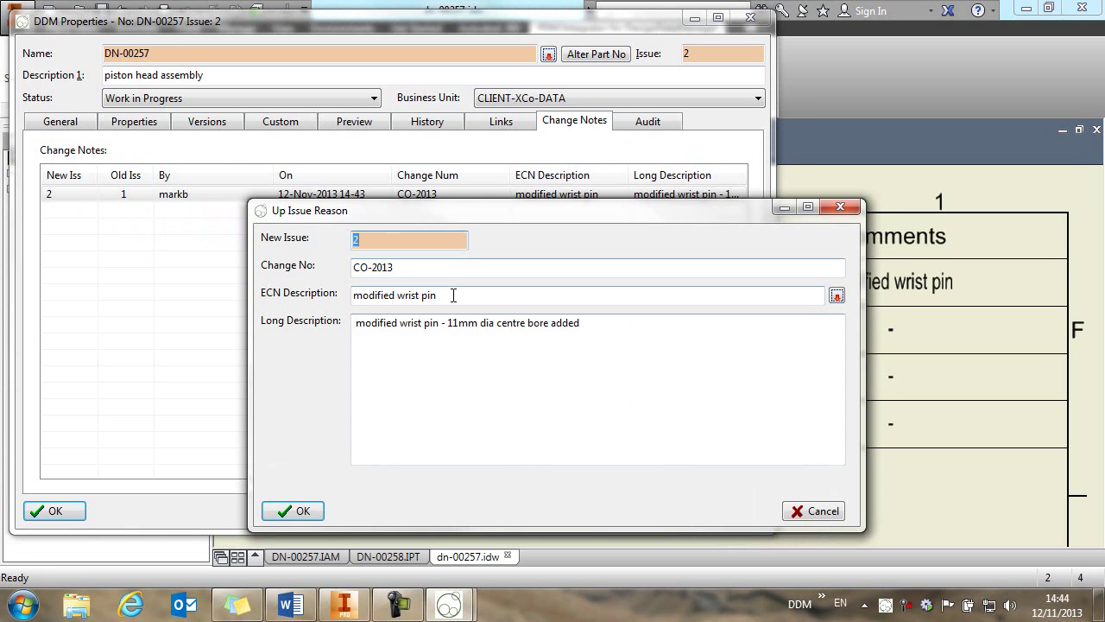
{"action": "left_click", "coordinate": [812, 512]}
{"action": "left_click", "coordinate": [731, 512]}
- Close the drawing dn-00257 without saving changes and close the wrist pin part DN-00258
{"action": "left_click", "coordinate": [1096, 130]}
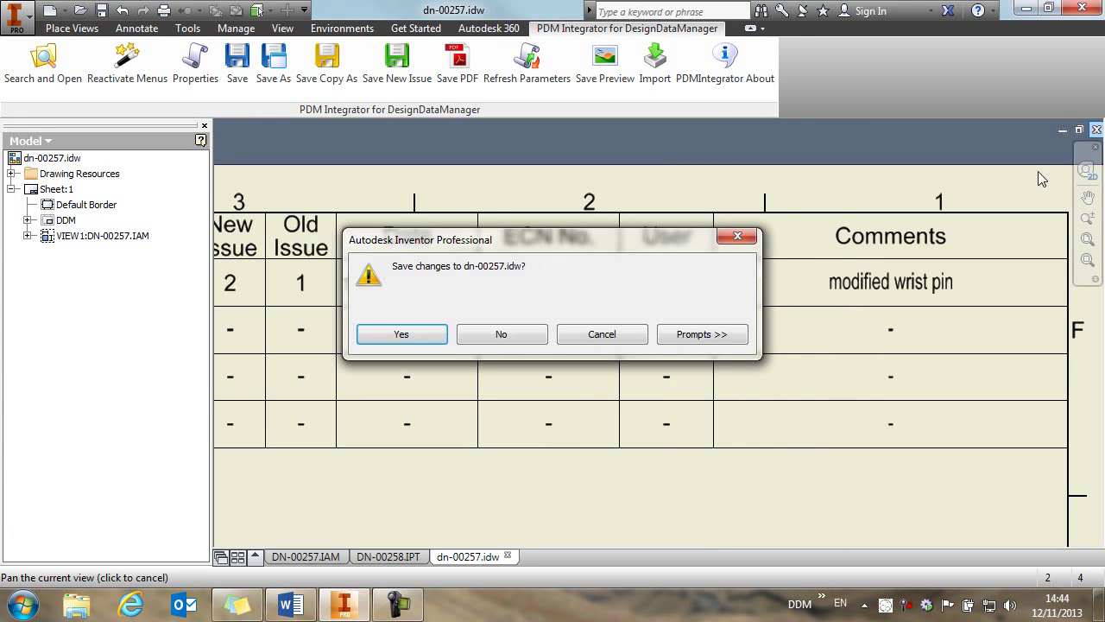
{"action": "left_click", "coordinate": [528, 330]}
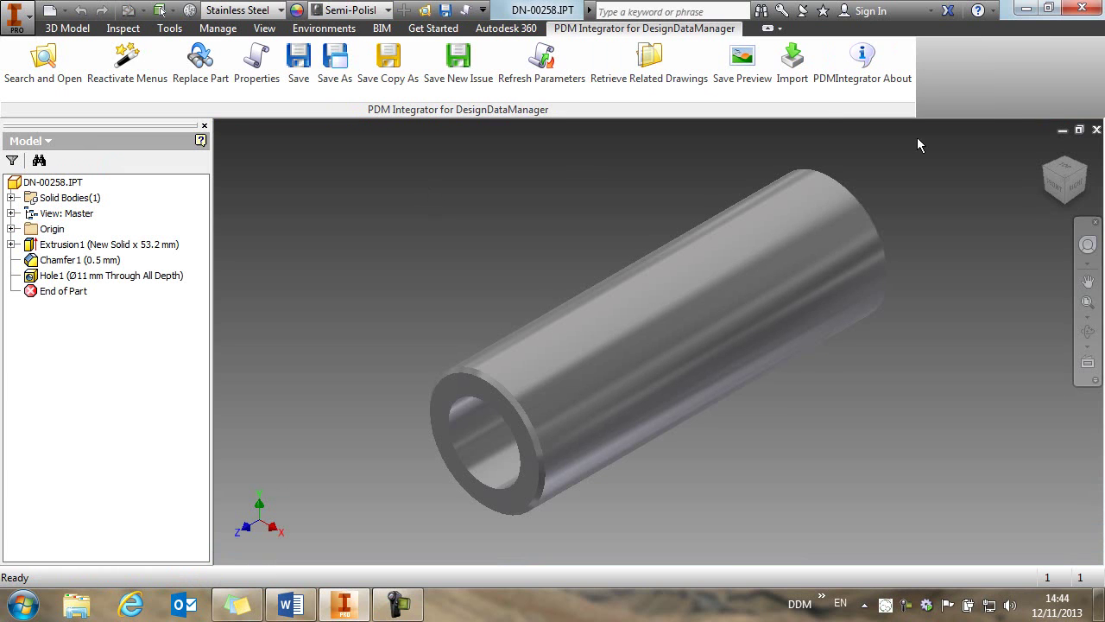
{"action": "left_click", "coordinate": [1096, 129]}
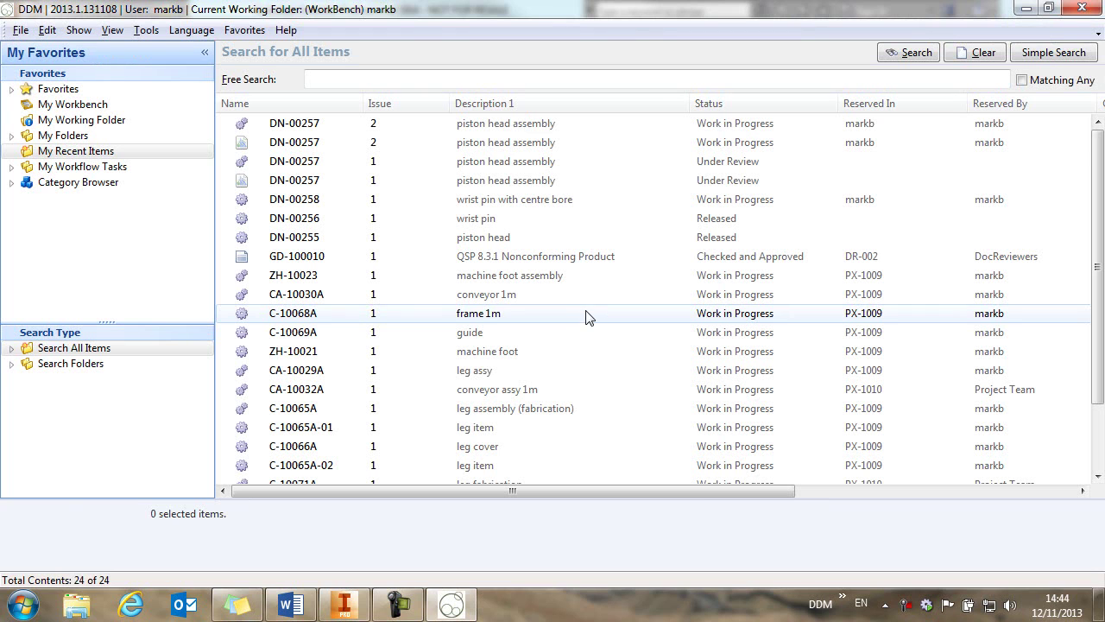
- Switch to DDM and open the bill of materials for issue 2 of the piston head assembly DN-00257
{"action": "left_click", "coordinate": [665, 169]}
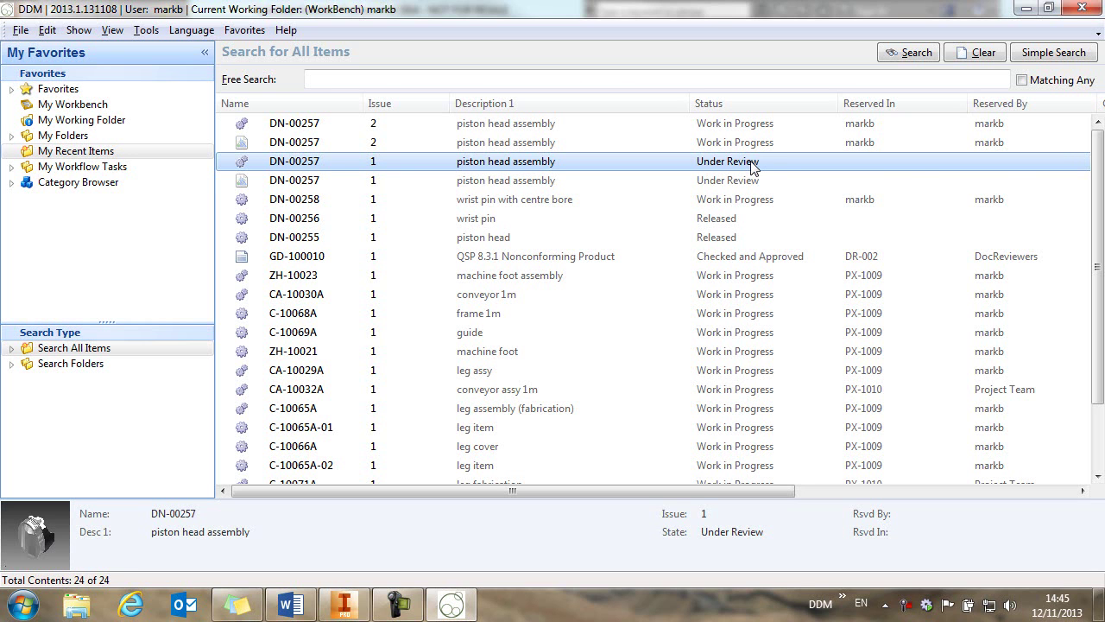
{"action": "left_click", "coordinate": [312, 126]}
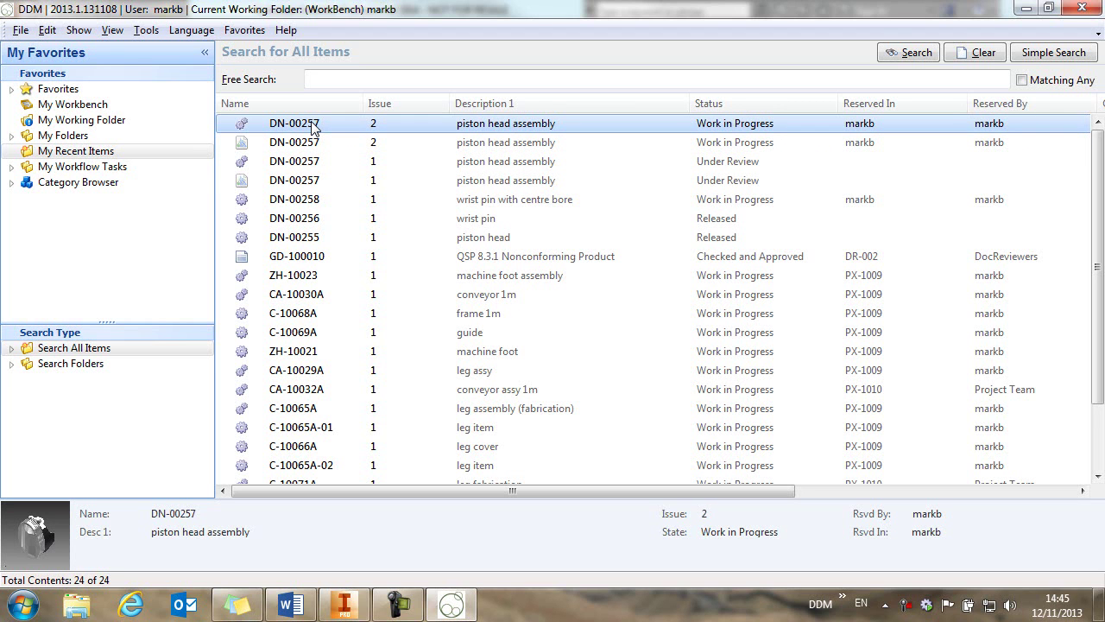
{"action": "right_click", "coordinate": [313, 127]}
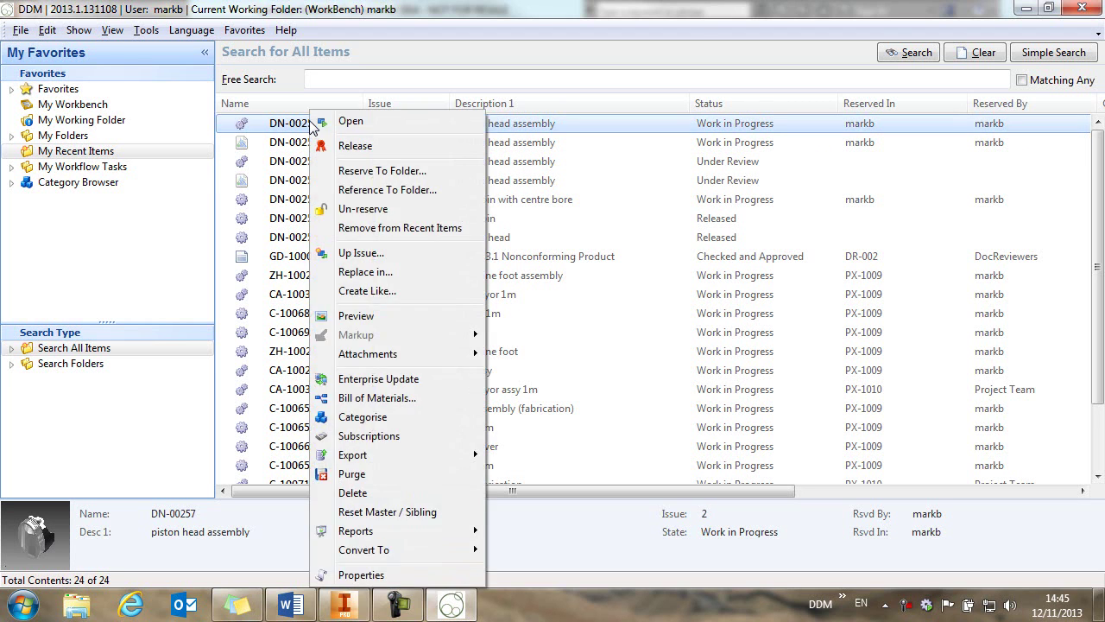
{"action": "left_click", "coordinate": [393, 401]}
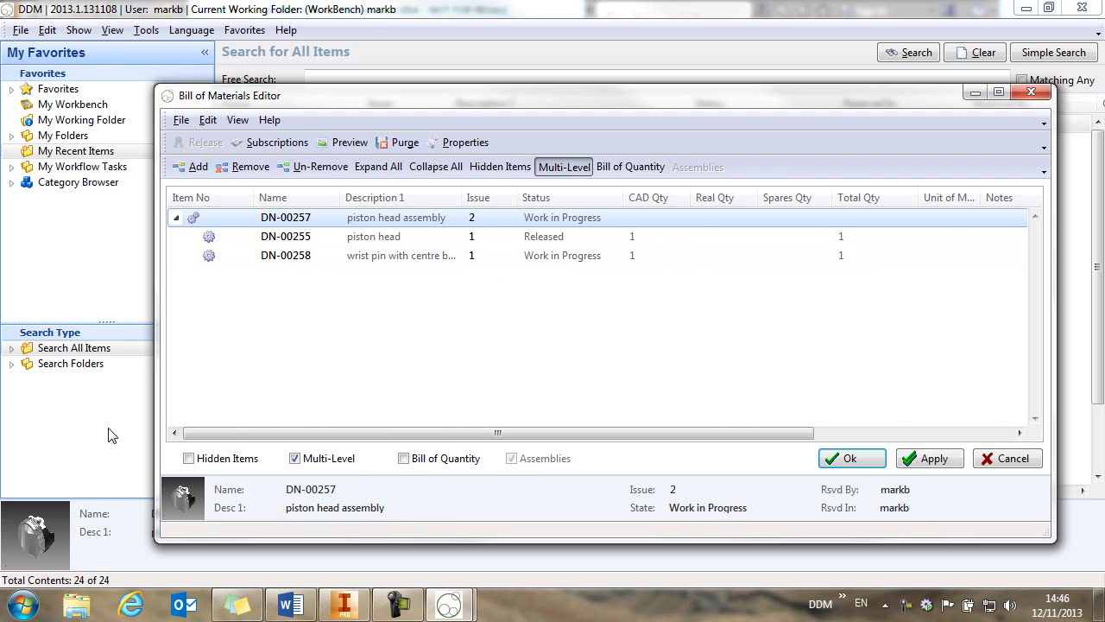
{"action": "key", "text": "Escape"}
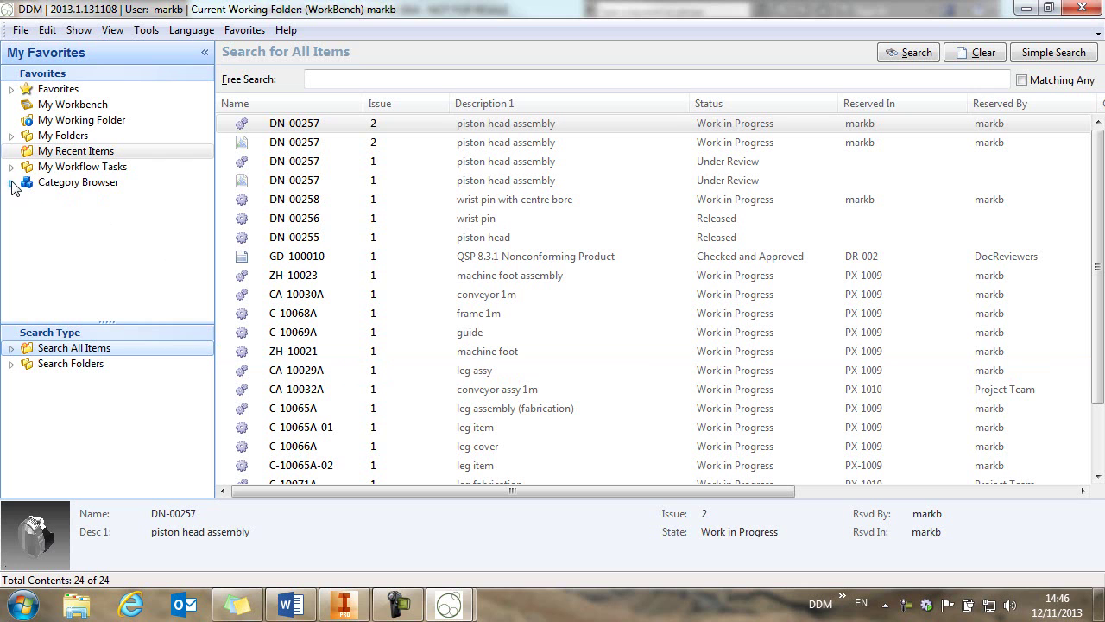
{"action": "left_click", "coordinate": [12, 182]}
{"action": "left_click", "coordinate": [28, 282]}
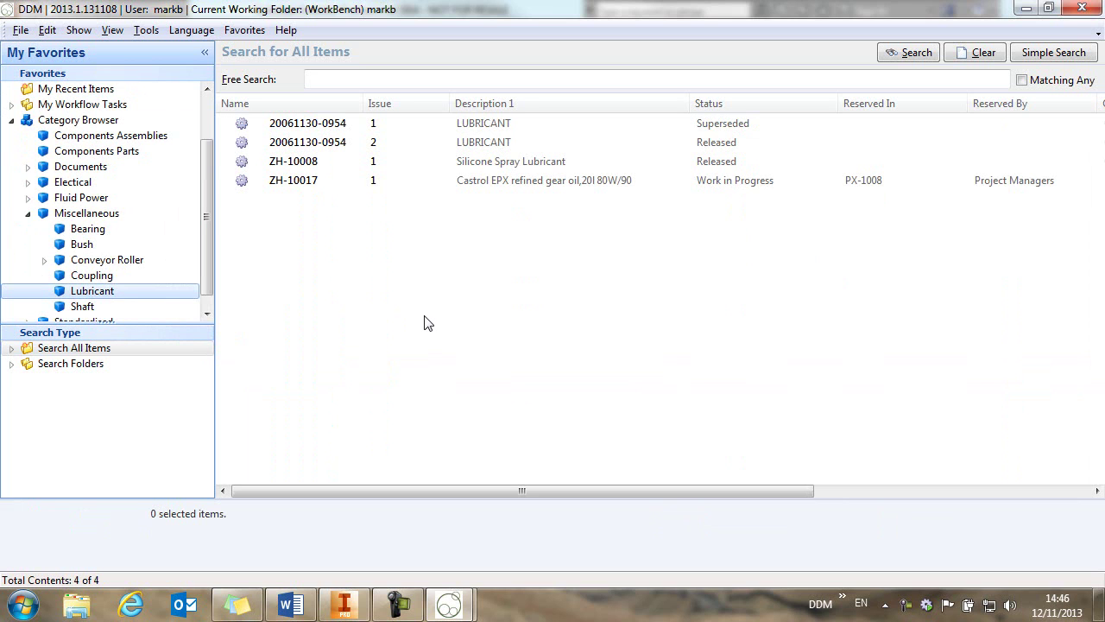
{"action": "left_click", "coordinate": [319, 145]}
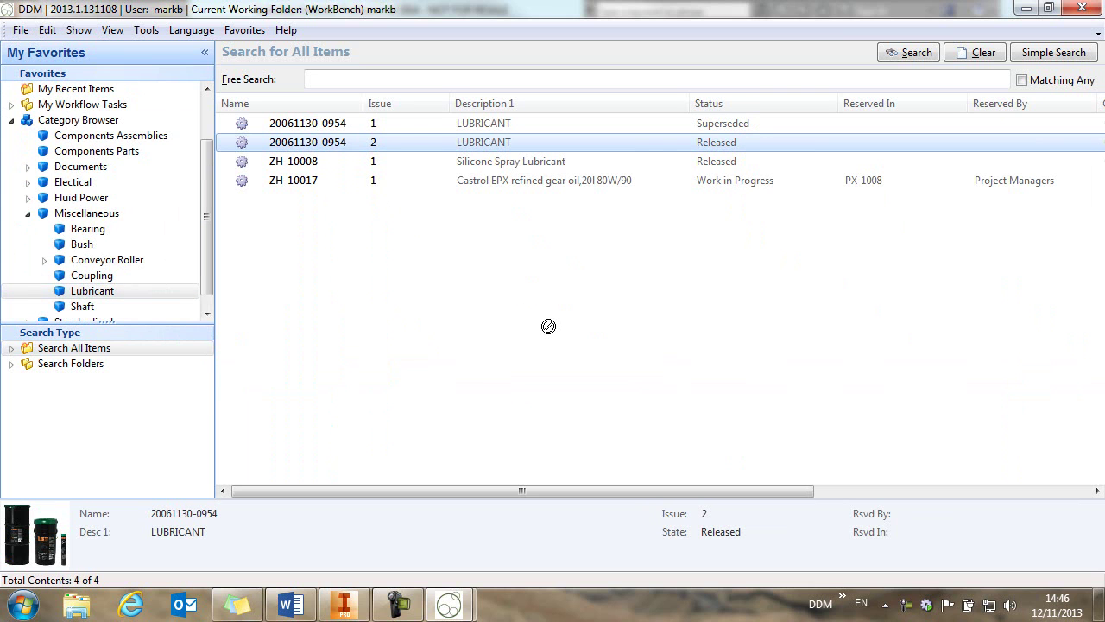
{"action": "key", "text": "alt+Tab"}
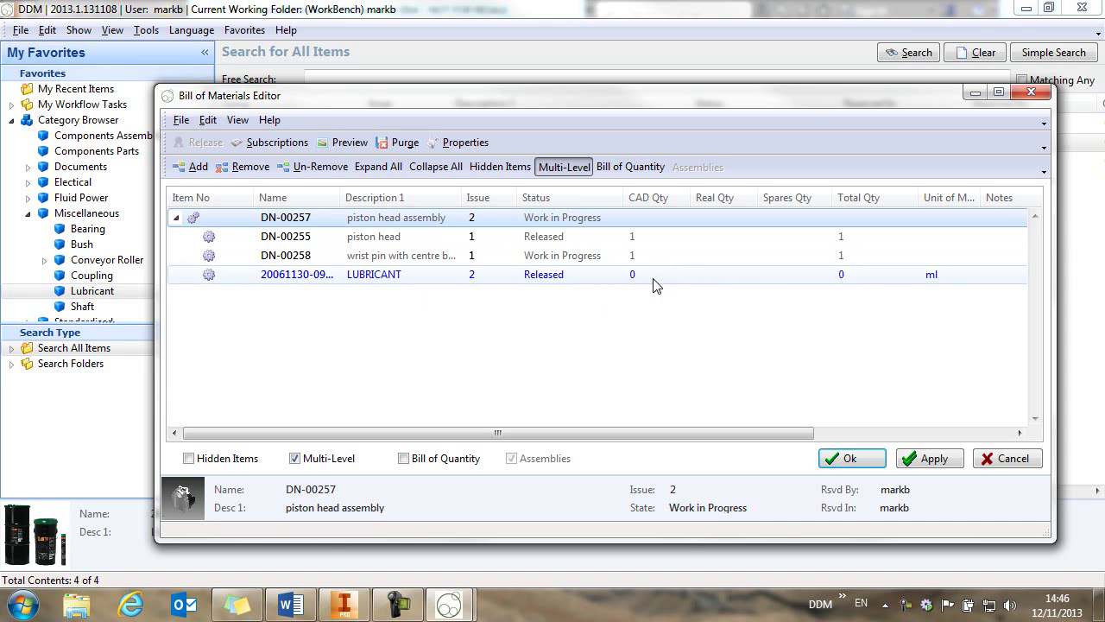
- Set the lubricant's real quantity to 15 in the bill of materials
{"action": "left_click", "coordinate": [732, 285]}
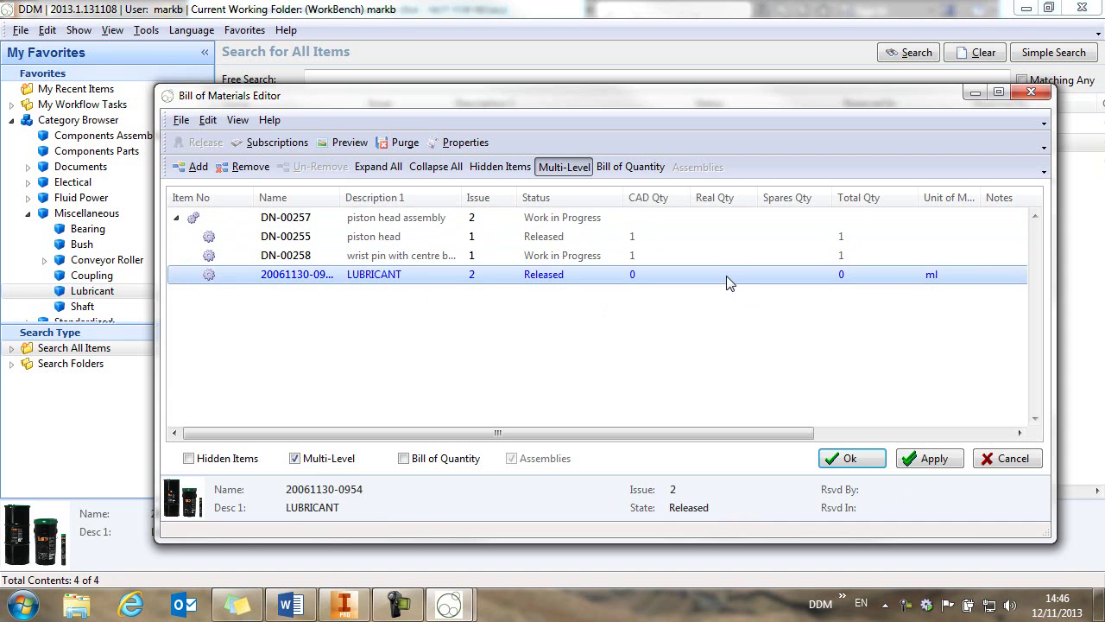
{"action": "left_click", "coordinate": [727, 276]}
{"action": "type", "text": "15"}
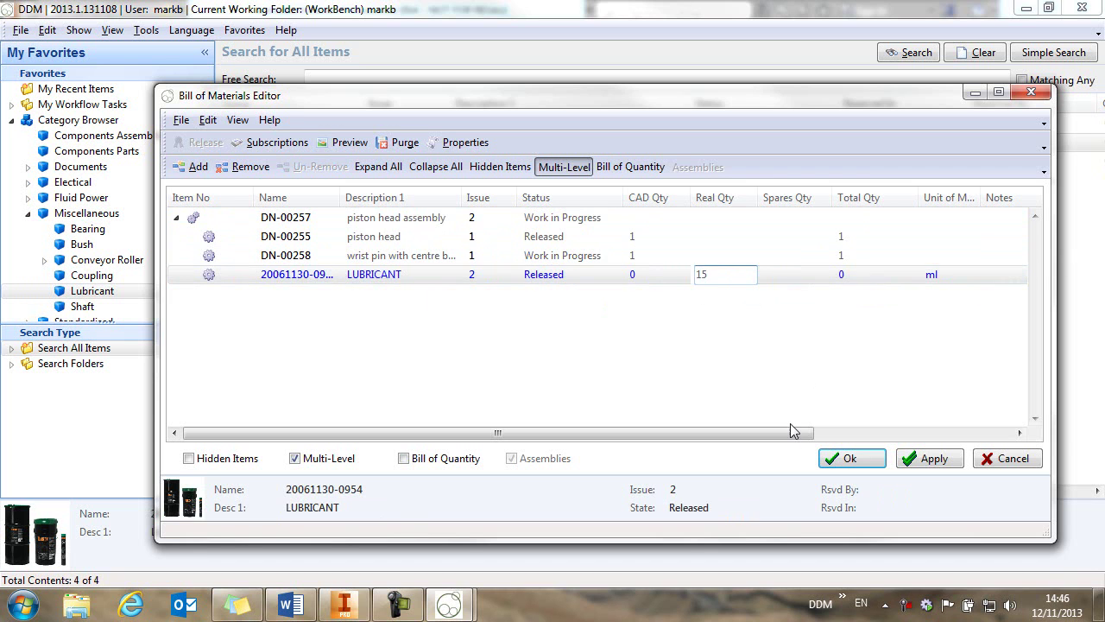
- Enter the note "apply to wrist pin" for the lubricant, then apply and save the bill of materials
{"action": "left_click_drag", "start_coordinate": [791, 435], "coordinate": [870, 434]}
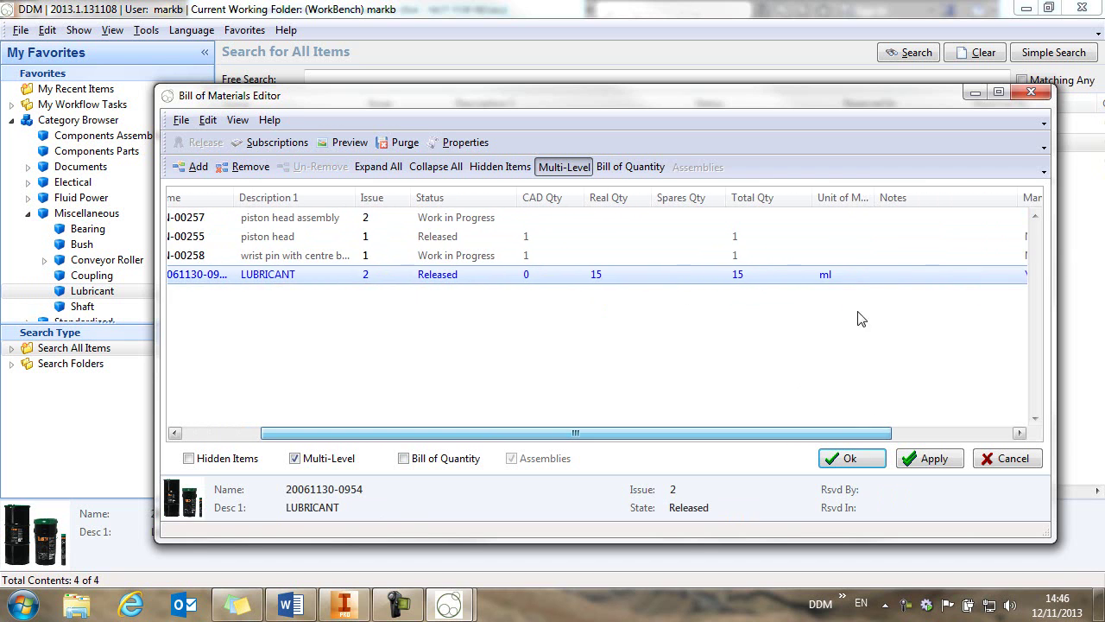
{"action": "left_click", "coordinate": [925, 275]}
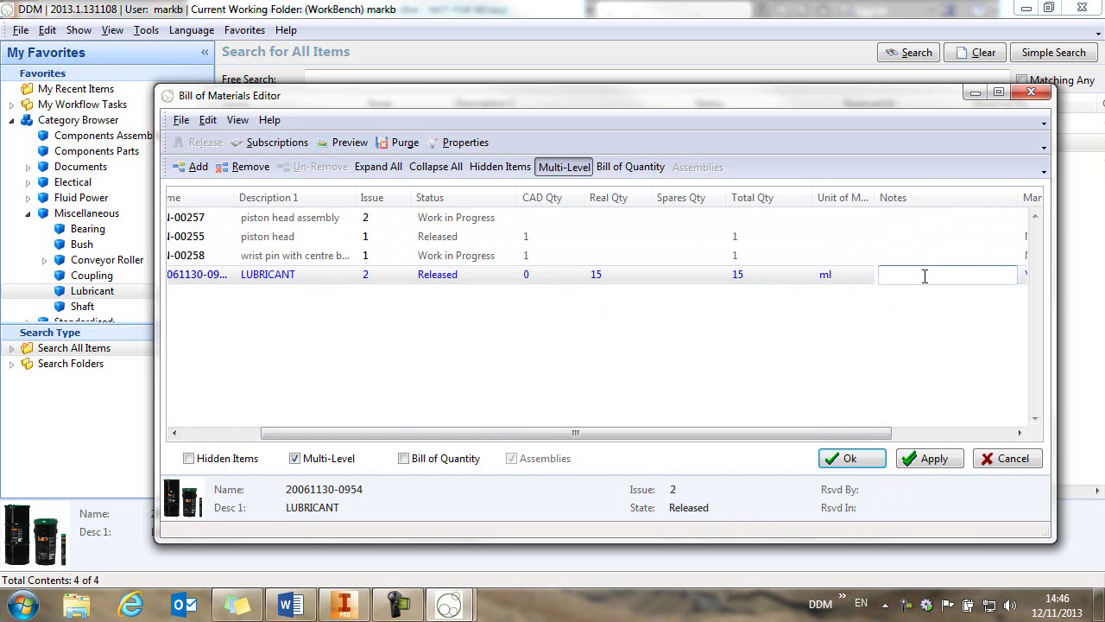
{"action": "type", "text": "apply to wrist pin"}
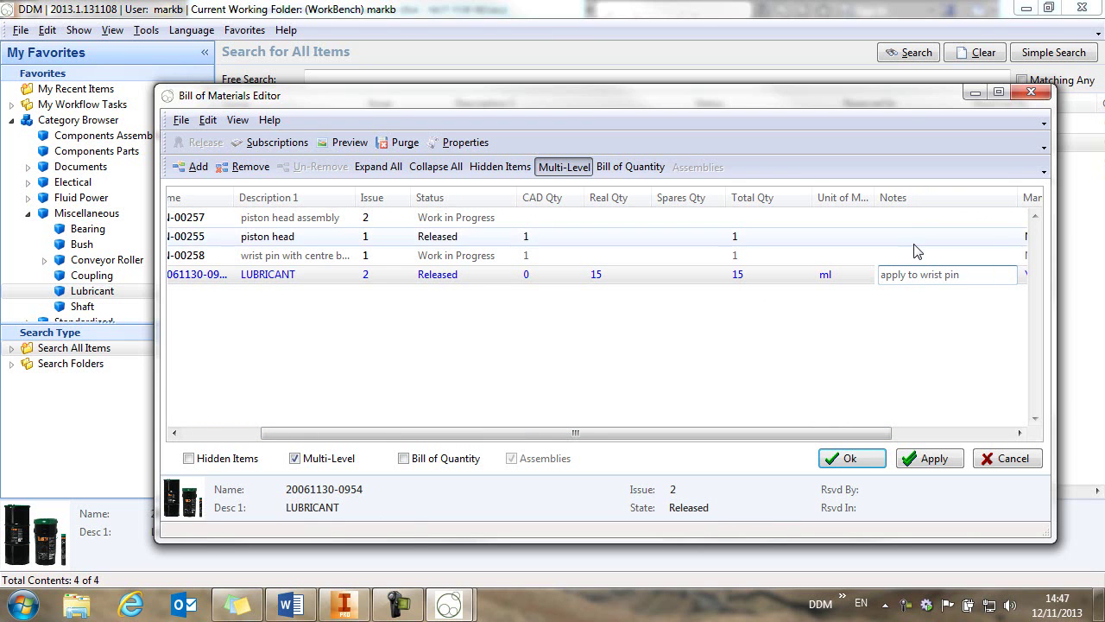
{"action": "left_click", "coordinate": [912, 458]}
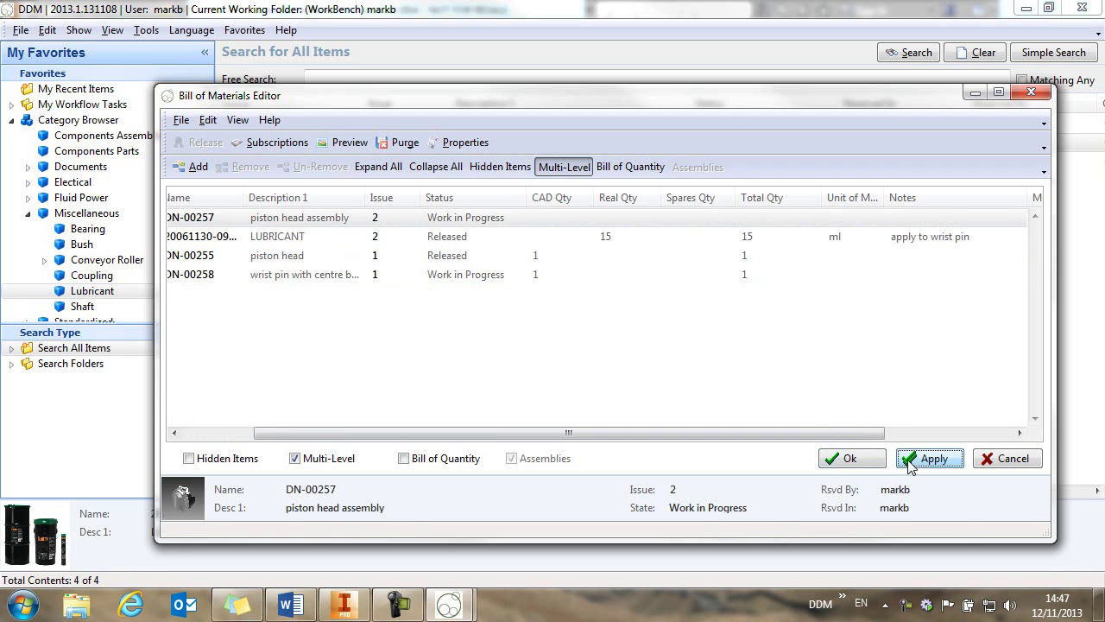
{"action": "left_click_drag", "start_coordinate": [742, 433], "coordinate": [671, 436]}
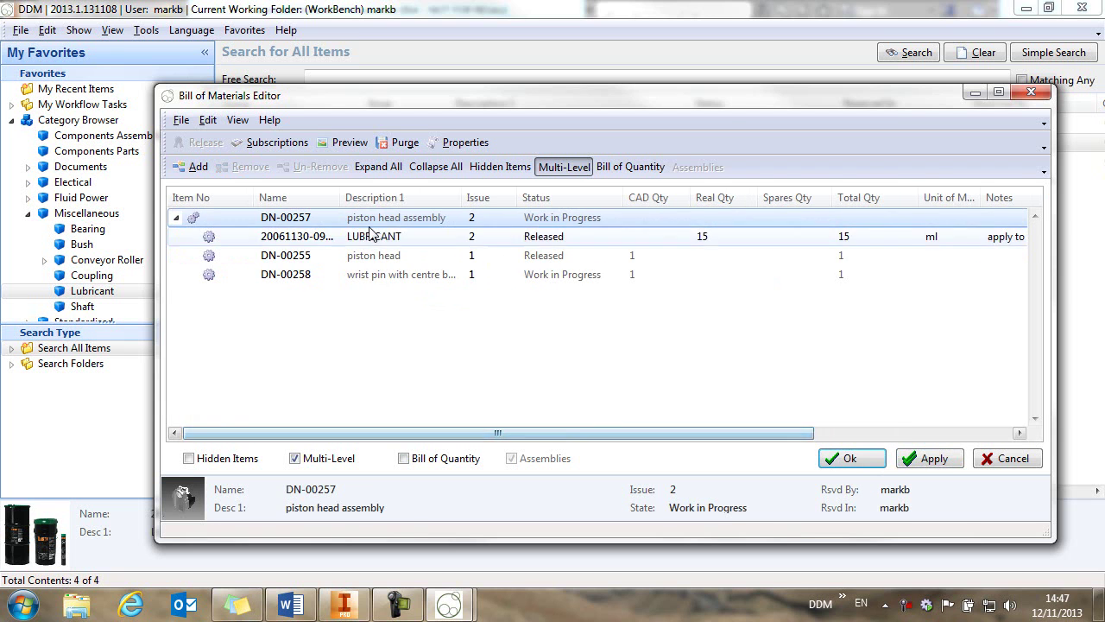
{"action": "left_click", "coordinate": [857, 459]}
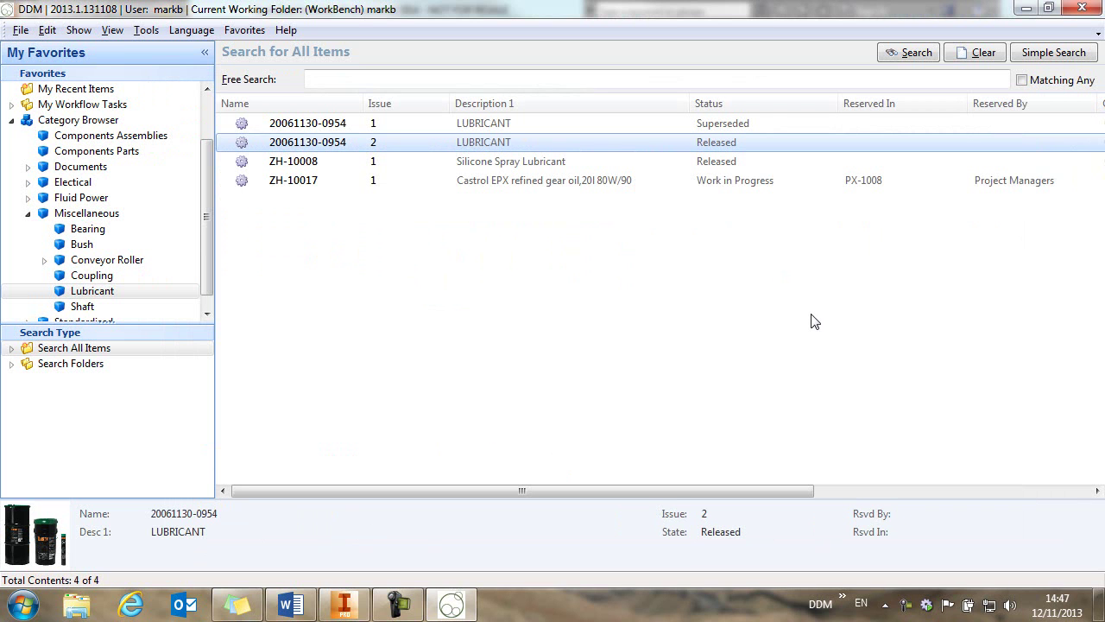
- Start releasing issue 2 of the DN-00257 drawing from the recent items and expand its full structure
{"action": "left_click", "coordinate": [12, 120]}
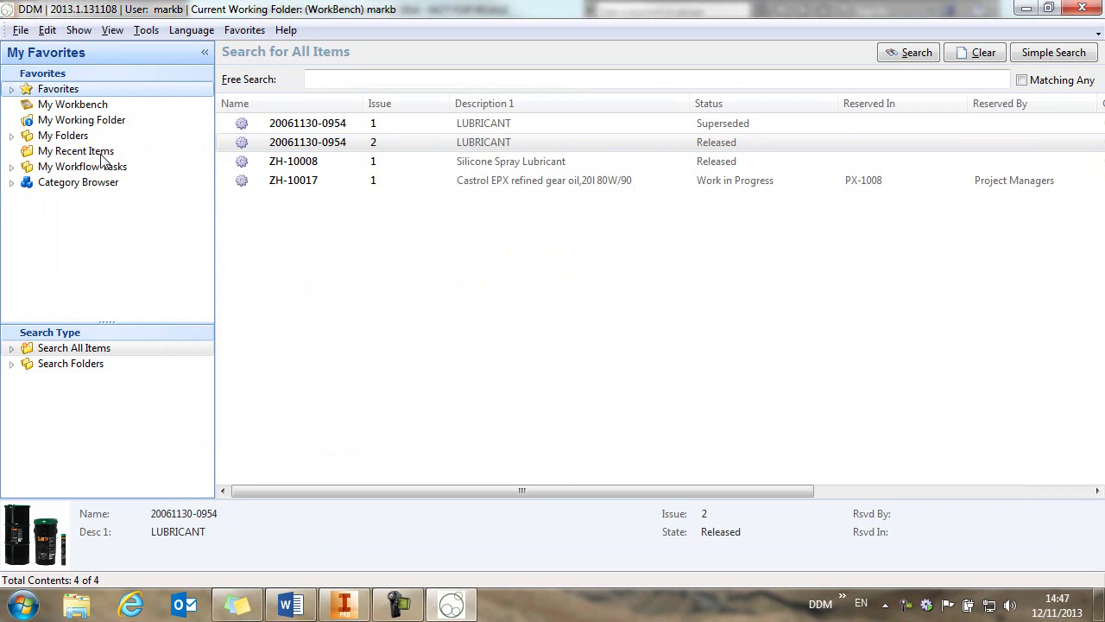
{"action": "left_click", "coordinate": [76, 152]}
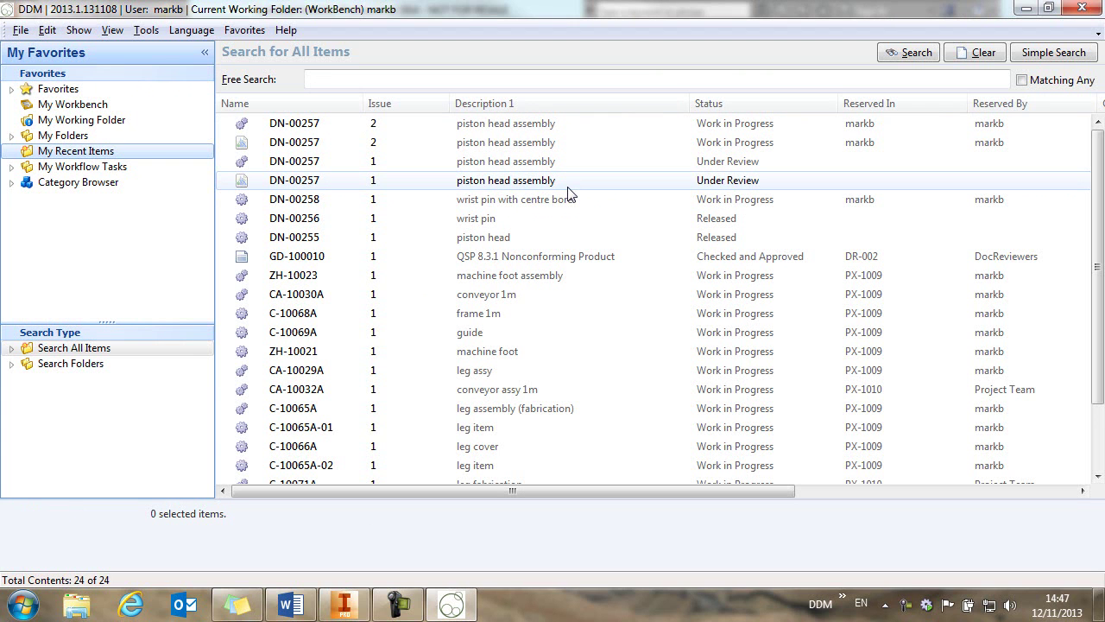
{"action": "left_click", "coordinate": [510, 143]}
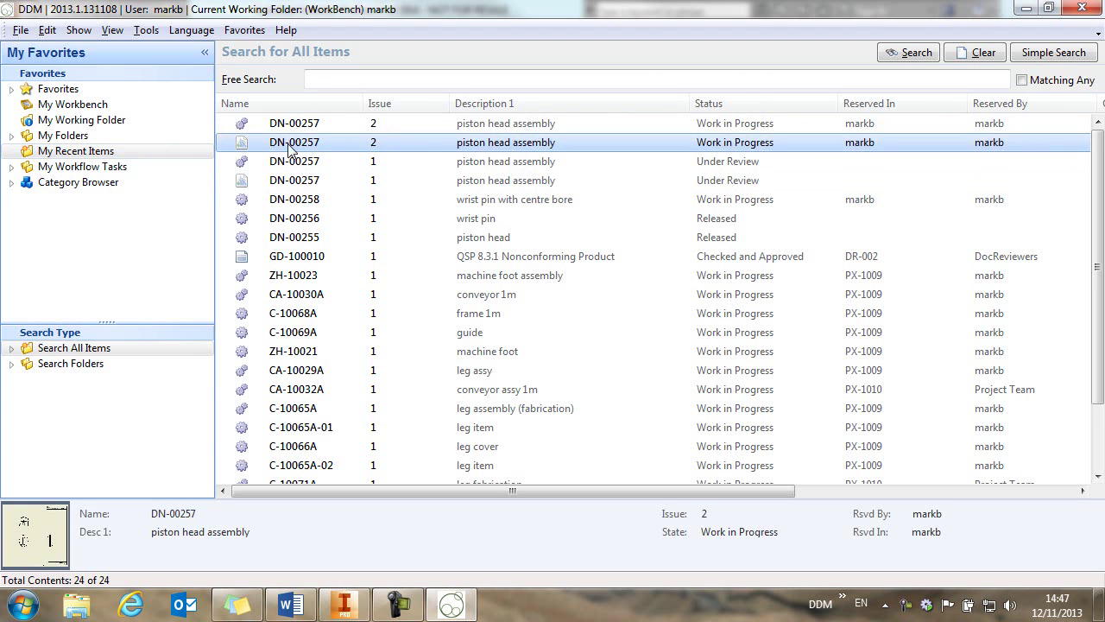
{"action": "right_click", "coordinate": [302, 136]}
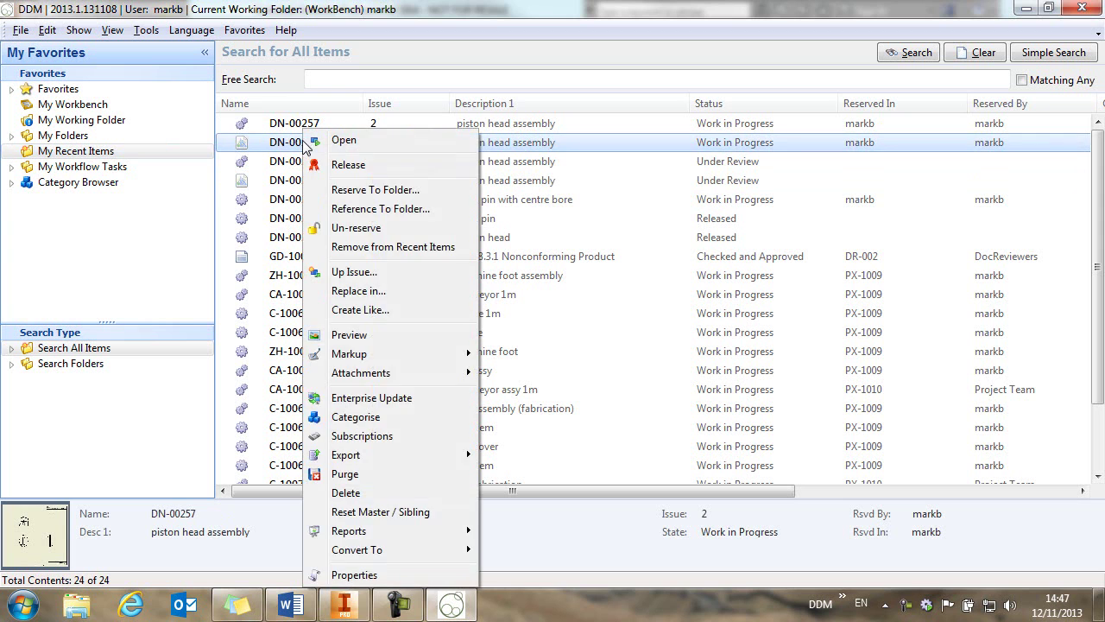
{"action": "left_click", "coordinate": [361, 168]}
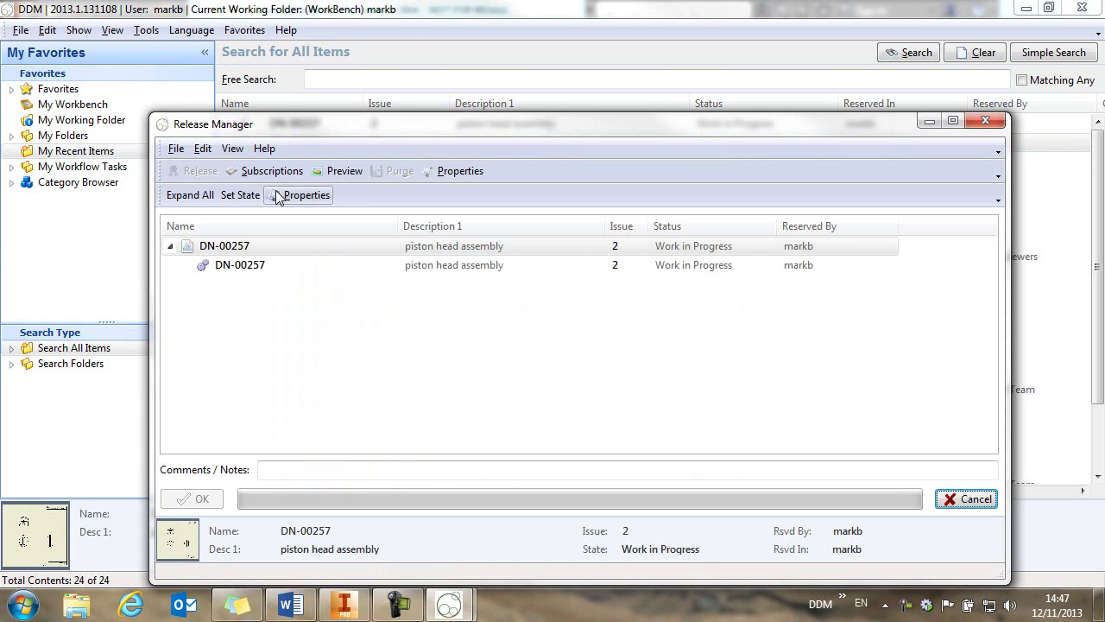
{"action": "left_click", "coordinate": [190, 196]}
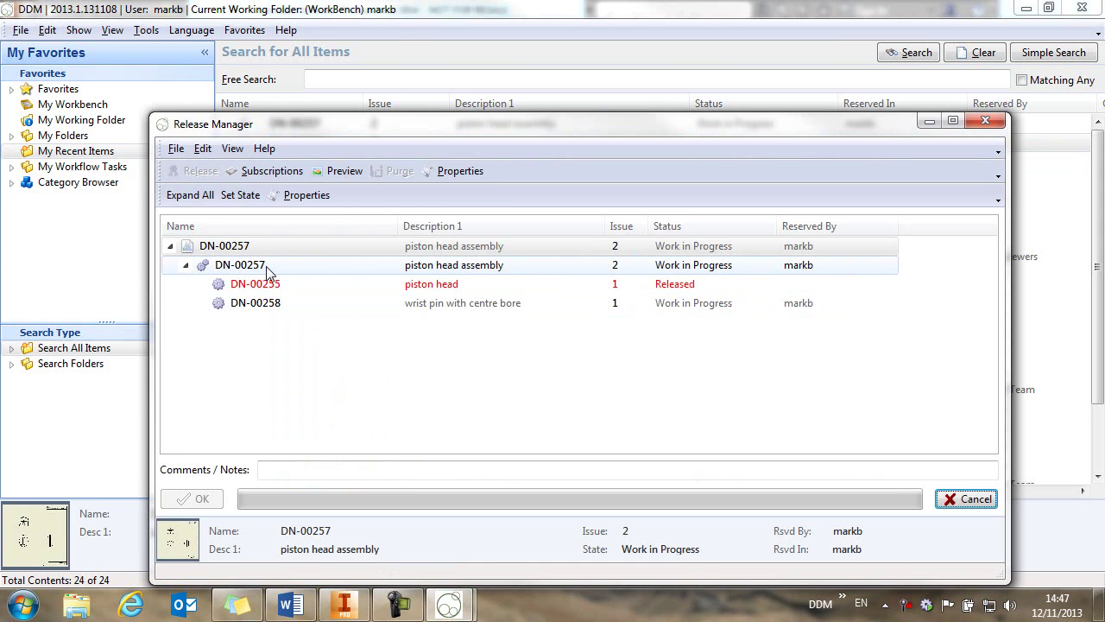
- Set every item in the structure to Released, confirm the release and check the status of both assembly issues
{"action": "key", "text": "ctrl+a"}
{"action": "left_click", "coordinate": [240, 195]}
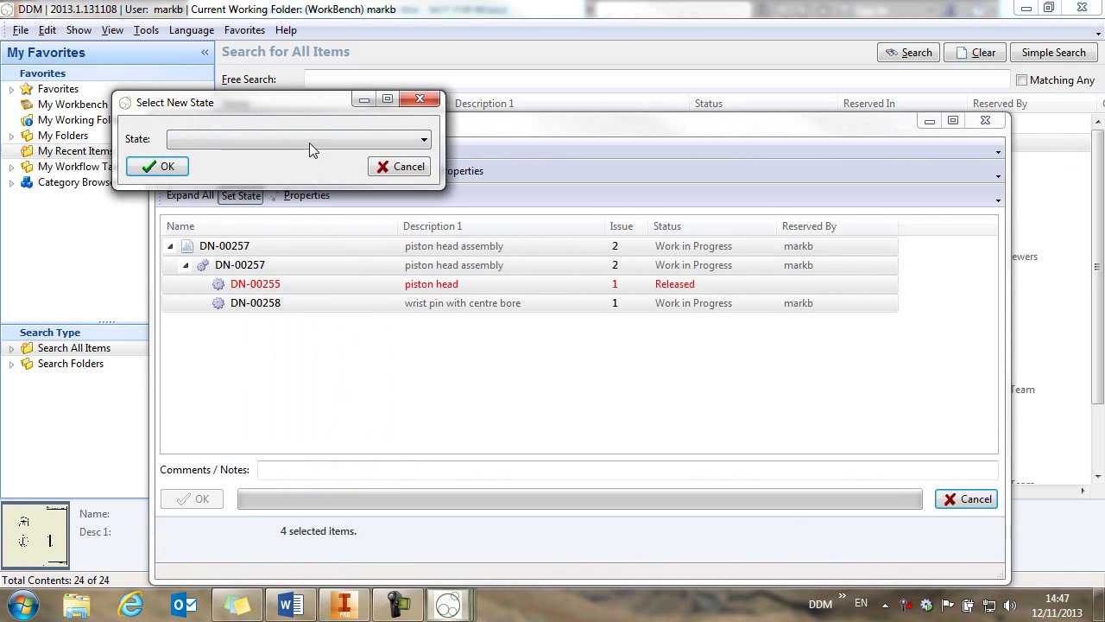
{"action": "left_click", "coordinate": [309, 139]}
{"action": "left_click", "coordinate": [229, 185]}
{"action": "left_click", "coordinate": [168, 167]}
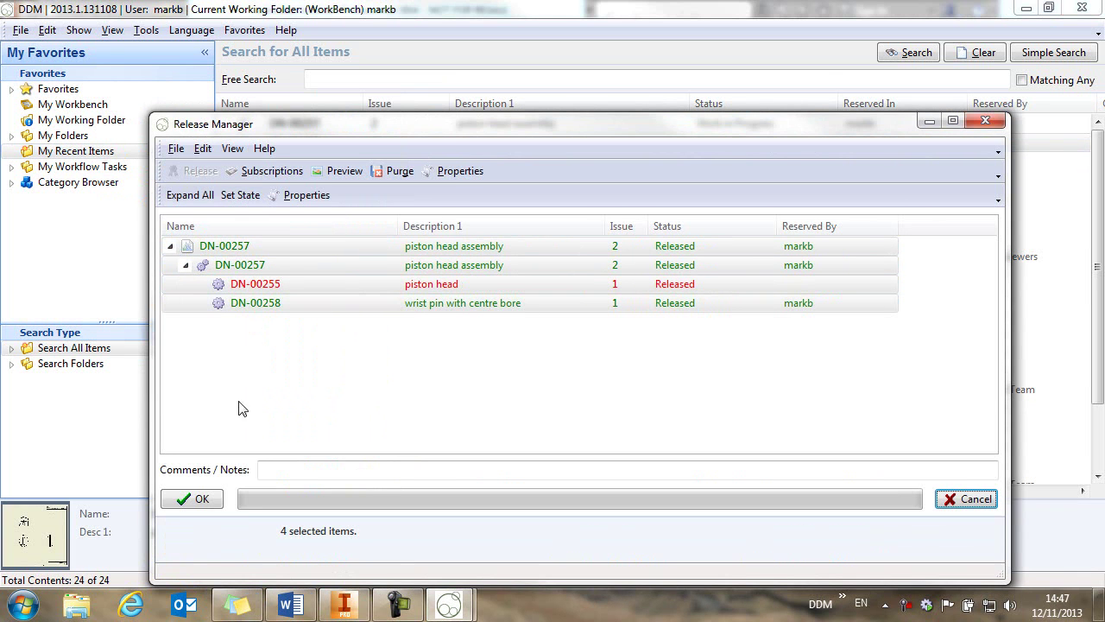
{"action": "key", "text": "Return"}
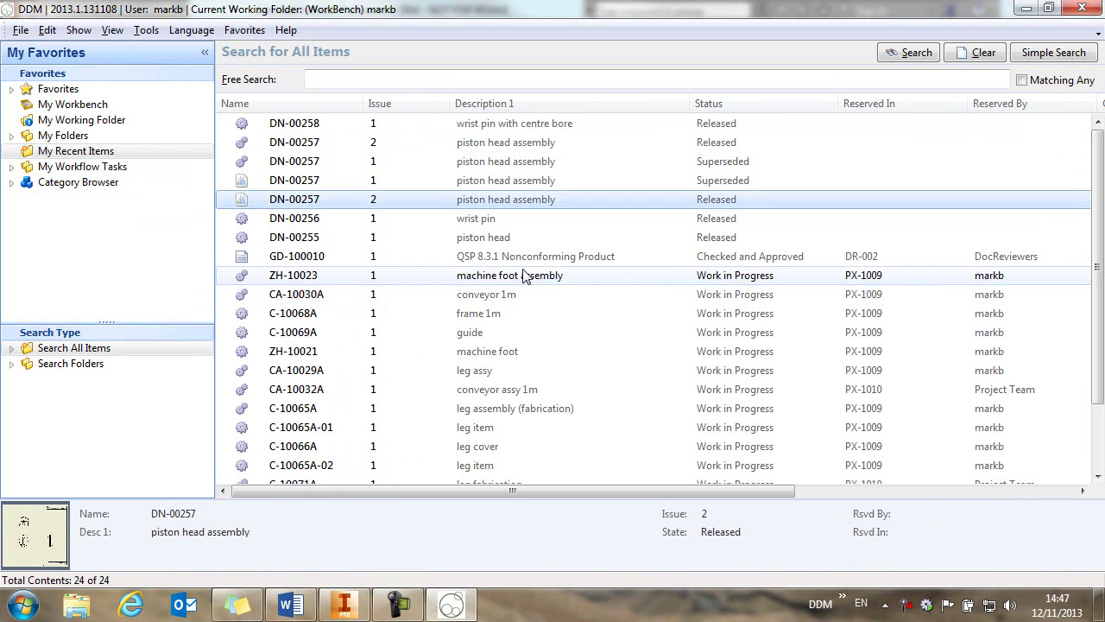
{"action": "left_click", "coordinate": [408, 145]}
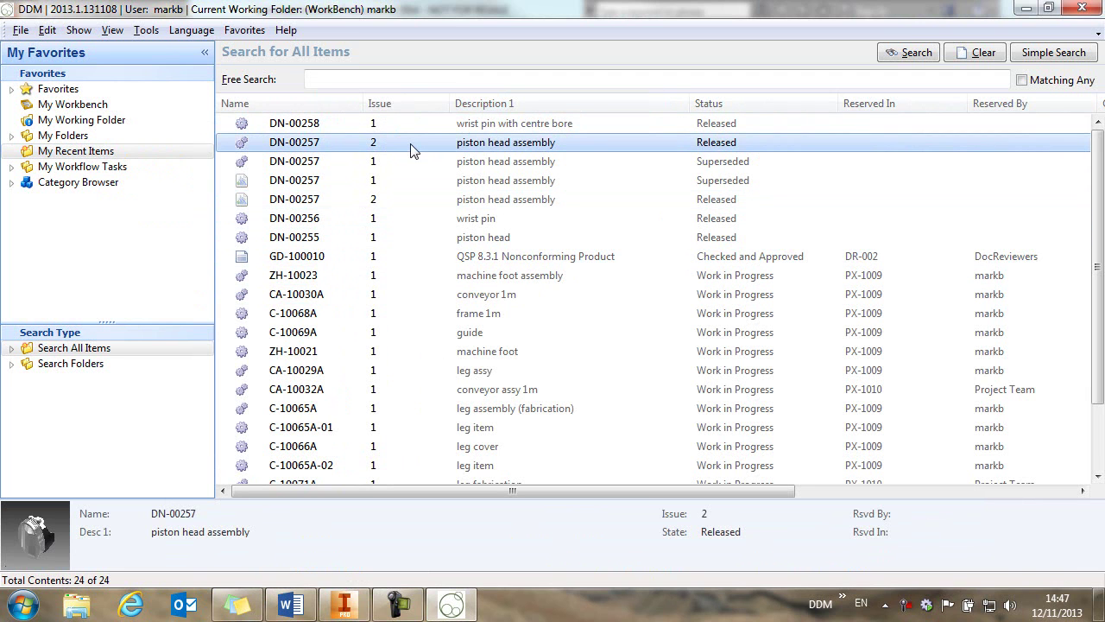
{"action": "left_click", "coordinate": [586, 160]}
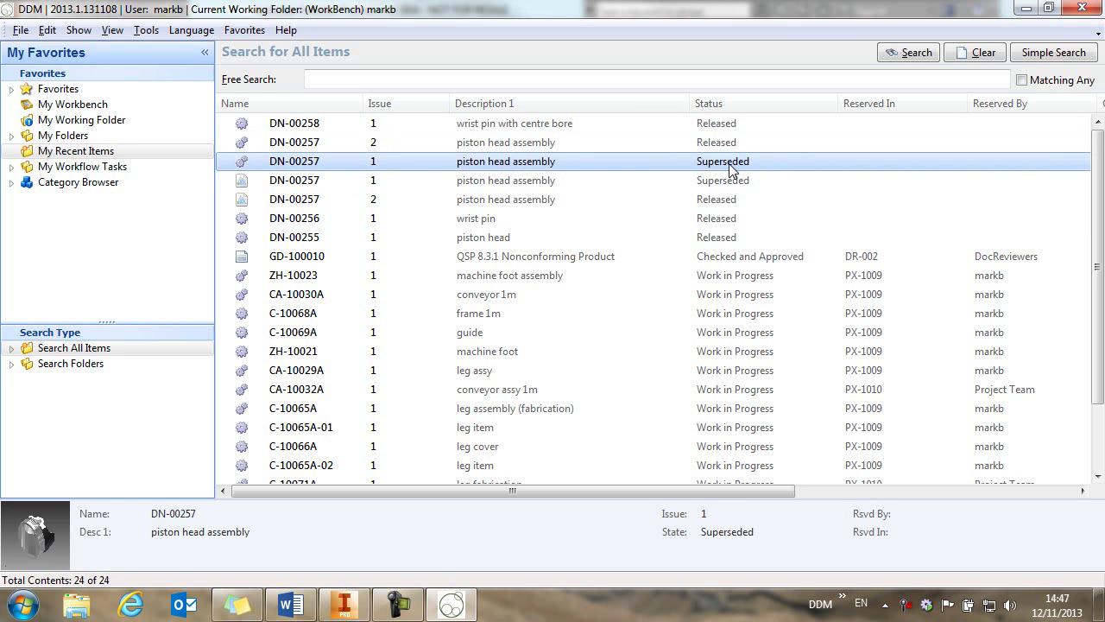